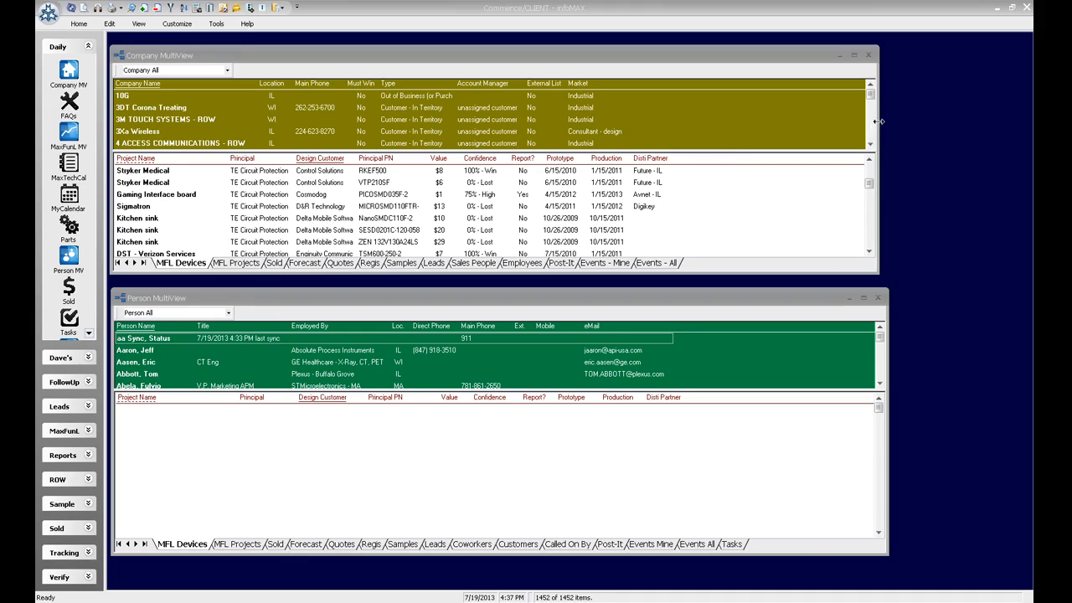
Step: Find Gama Electronics in the company list and display its MFL projects
{"action": "left_click", "coordinate": [764, 119]}
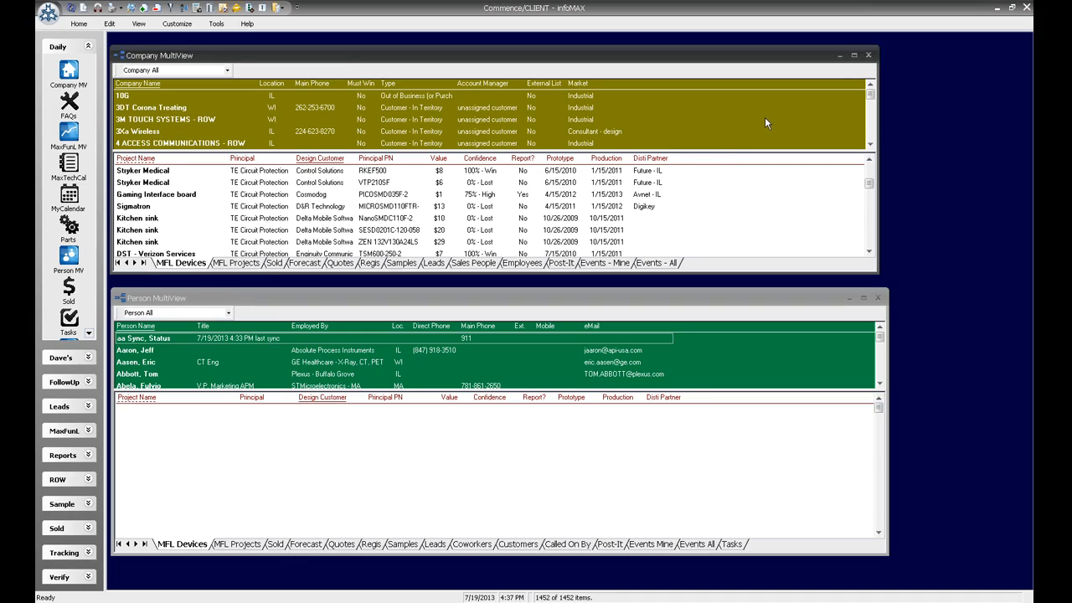
{"action": "left_click", "coordinate": [428, 119]}
{"action": "type", "text": "gama"}
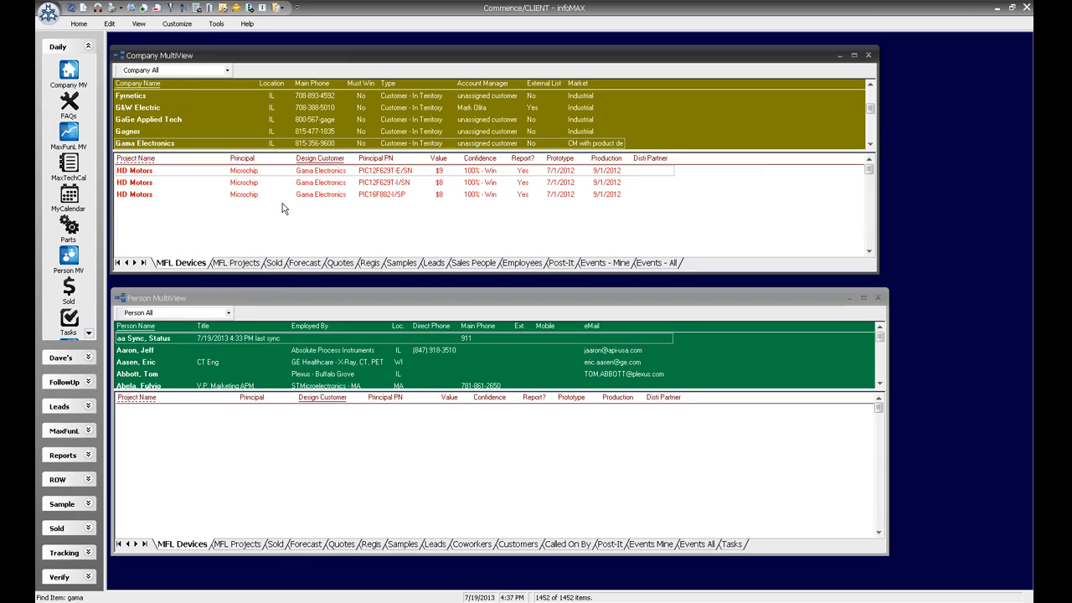
{"action": "left_click", "coordinate": [237, 264]}
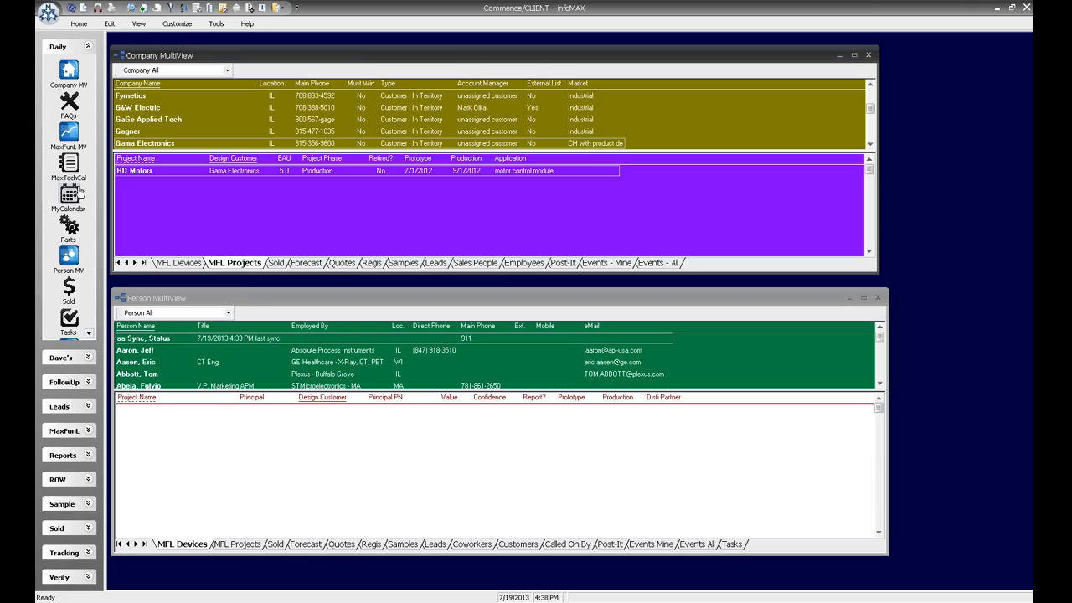
{"action": "left_click", "coordinate": [67, 134]}
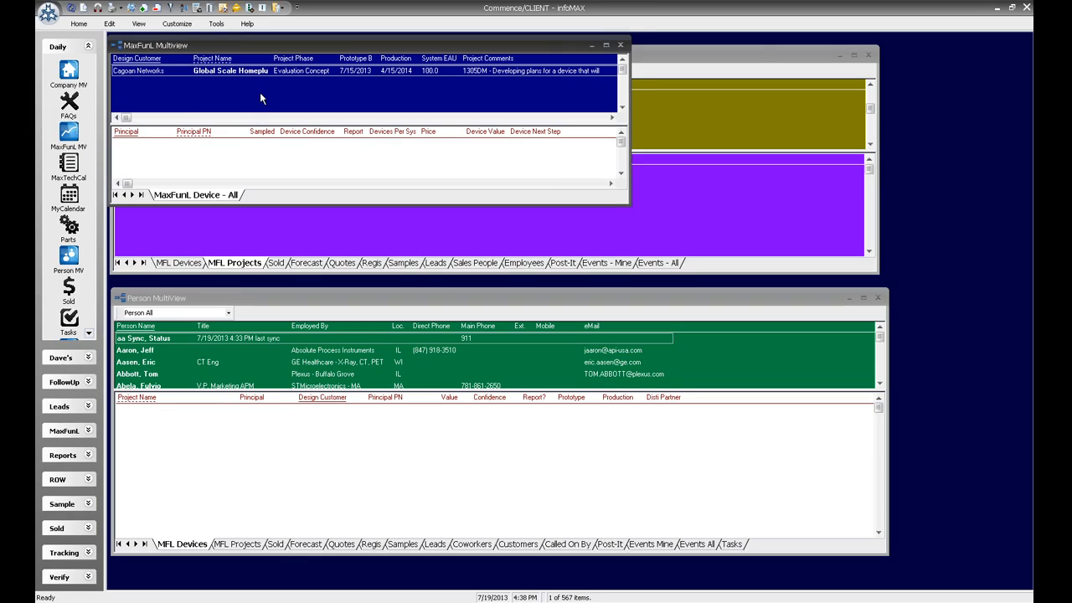
{"action": "right_click", "coordinate": [261, 94]}
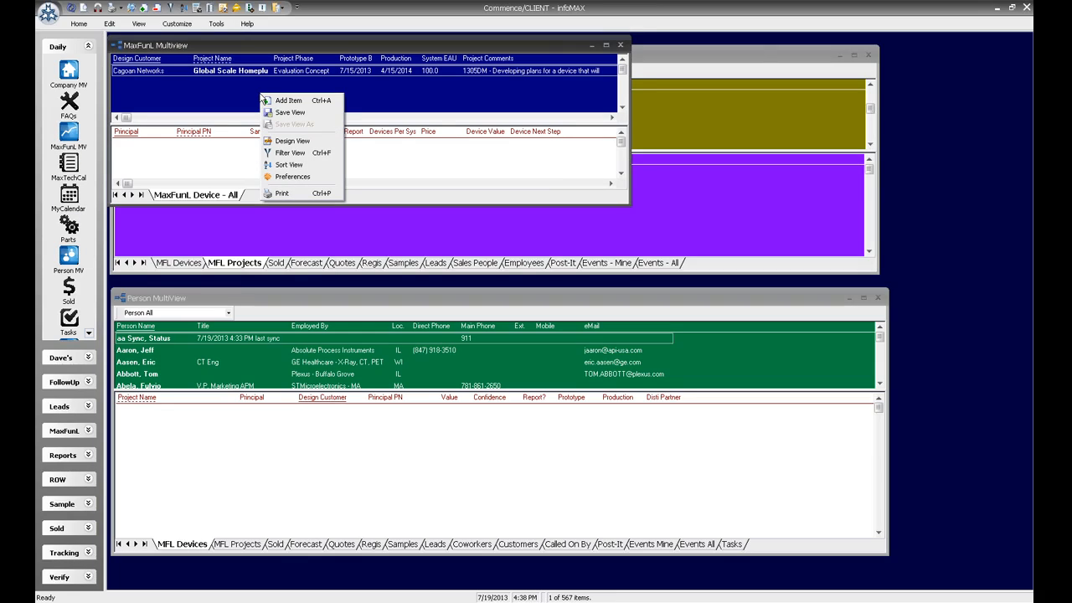
{"action": "left_click", "coordinate": [283, 100]}
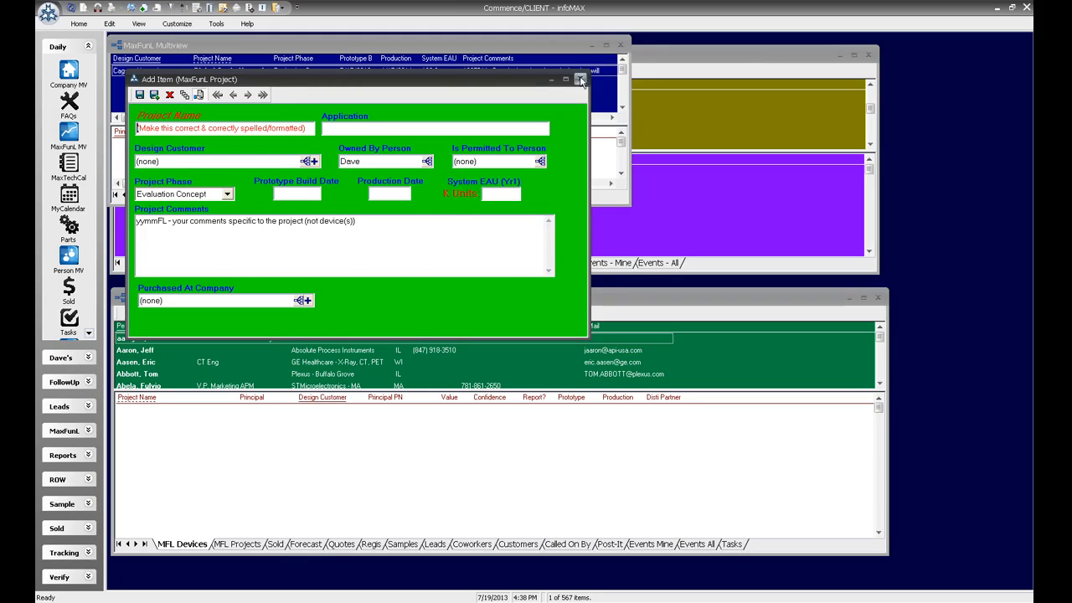
{"action": "left_click", "coordinate": [582, 80]}
{"action": "left_click", "coordinate": [619, 44]}
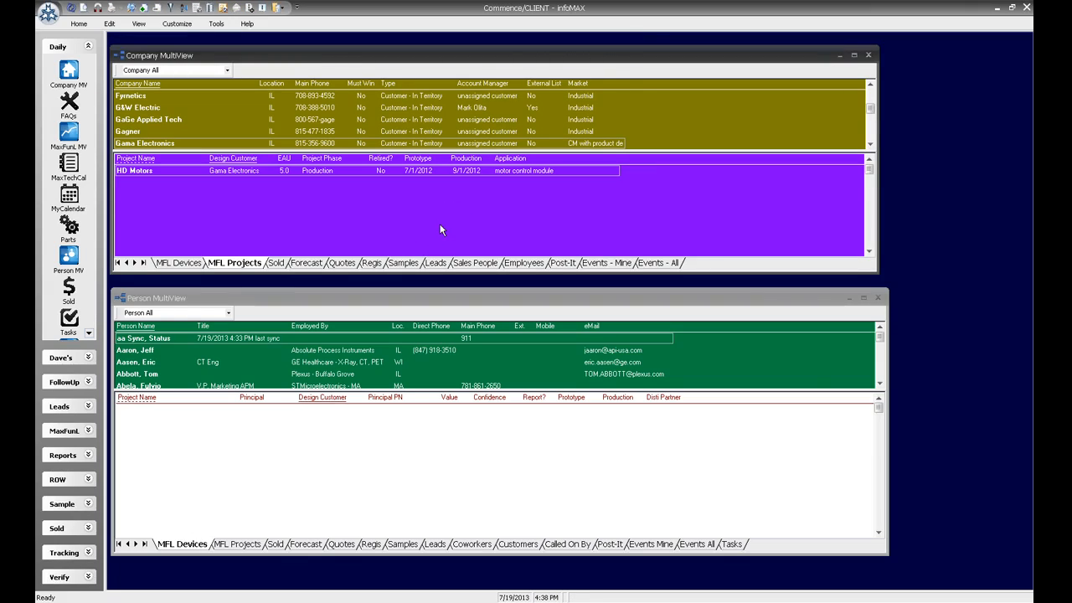
Step: Start a new item in the MaxFunL Project category using the Add New Project form
{"action": "right_click", "coordinate": [945, 144]}
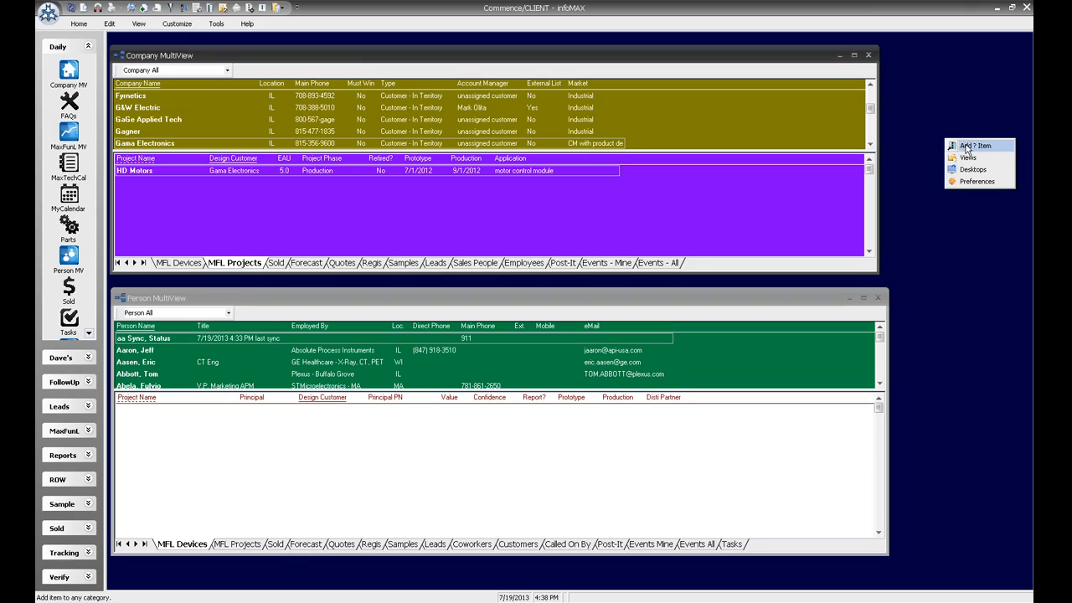
{"action": "left_click", "coordinate": [964, 145]}
{"action": "left_click_drag", "start_coordinate": [582, 248], "coordinate": [783, 143]}
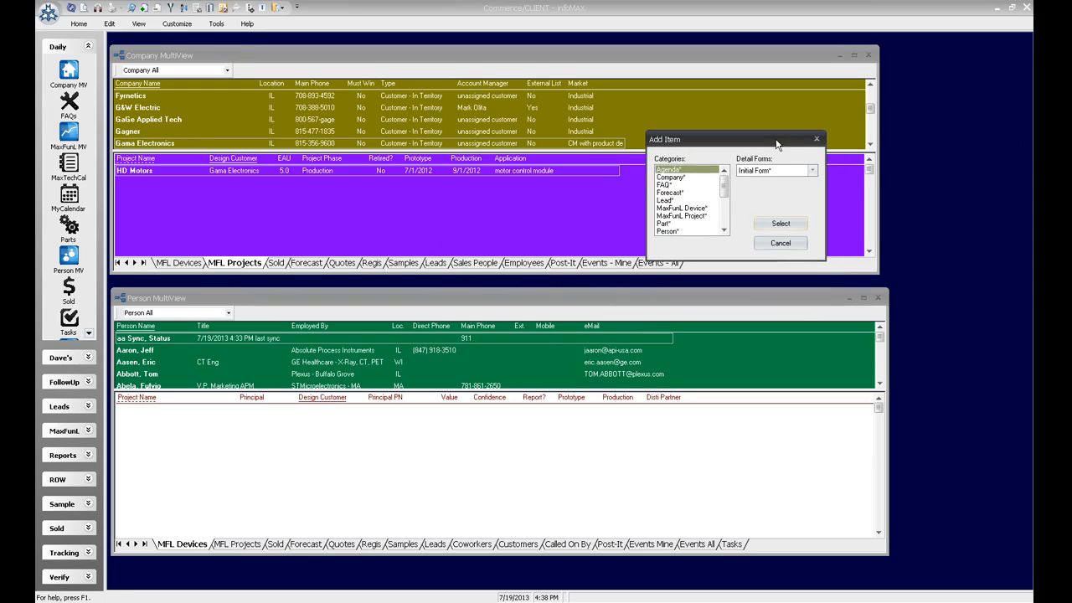
{"action": "left_click", "coordinate": [697, 216]}
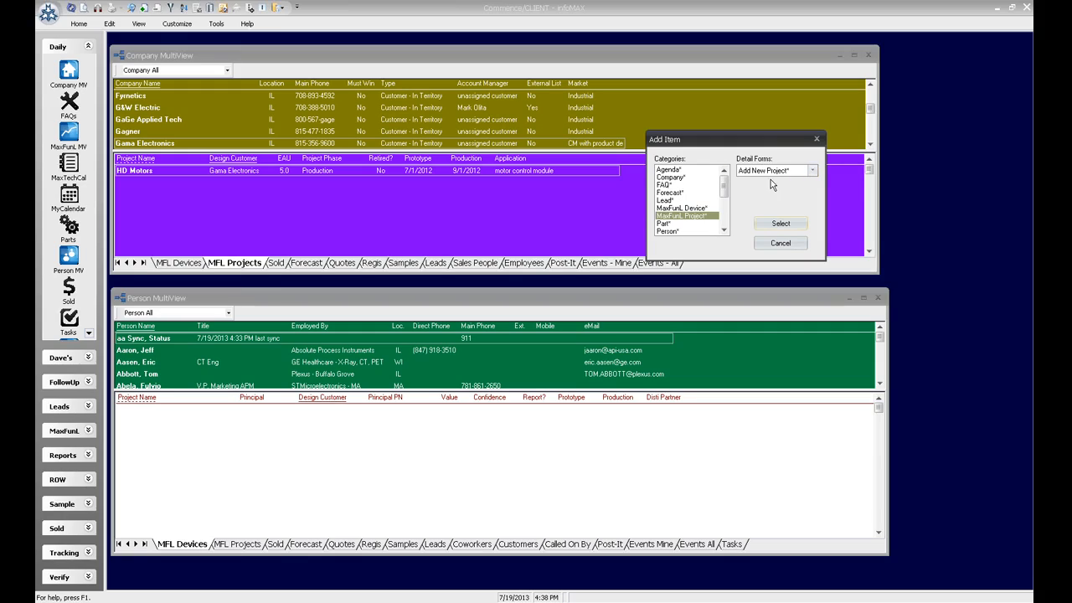
{"action": "left_click", "coordinate": [811, 171]}
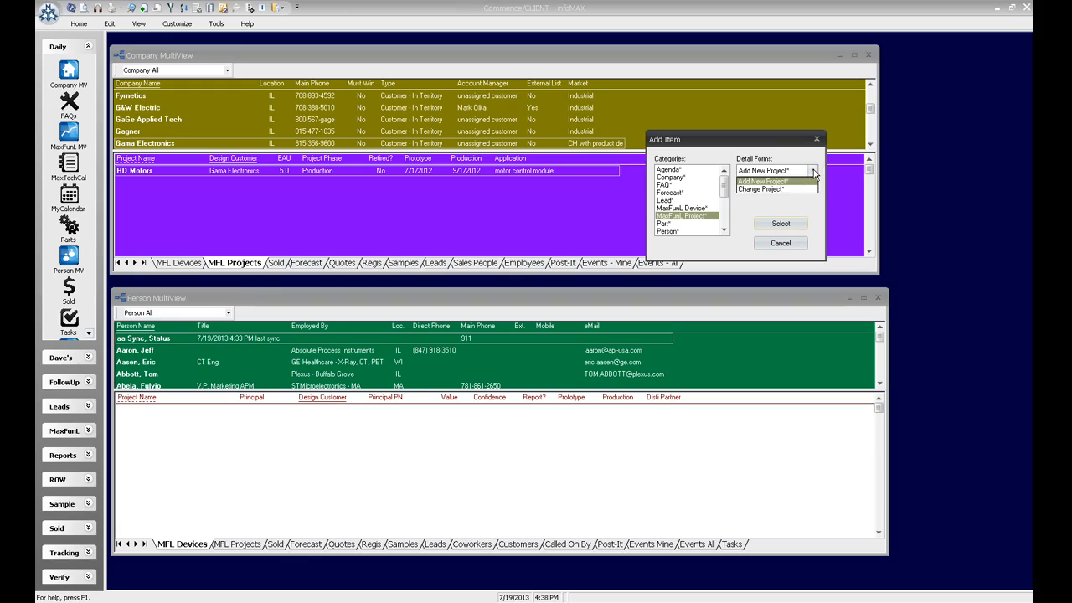
{"action": "left_click", "coordinate": [772, 181]}
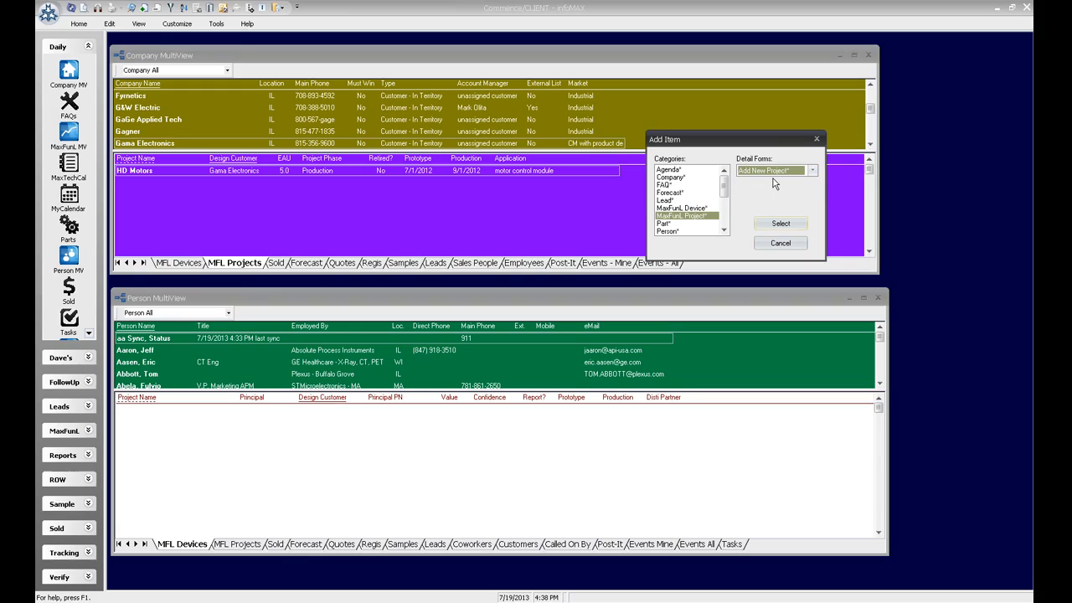
{"action": "left_click", "coordinate": [777, 223]}
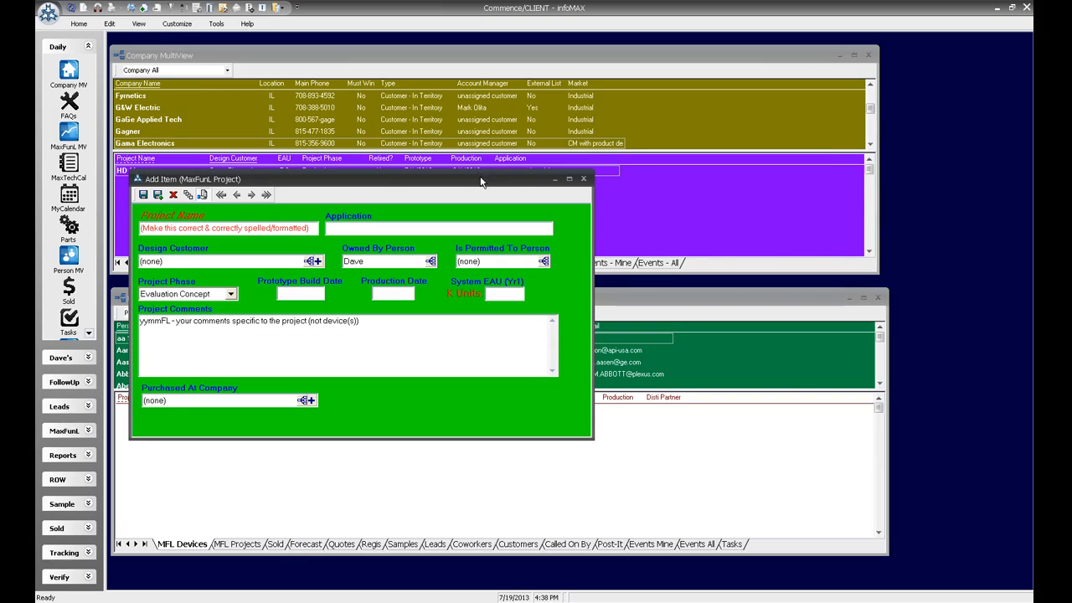
{"action": "left_click_drag", "start_coordinate": [496, 169], "coordinate": [633, 62]}
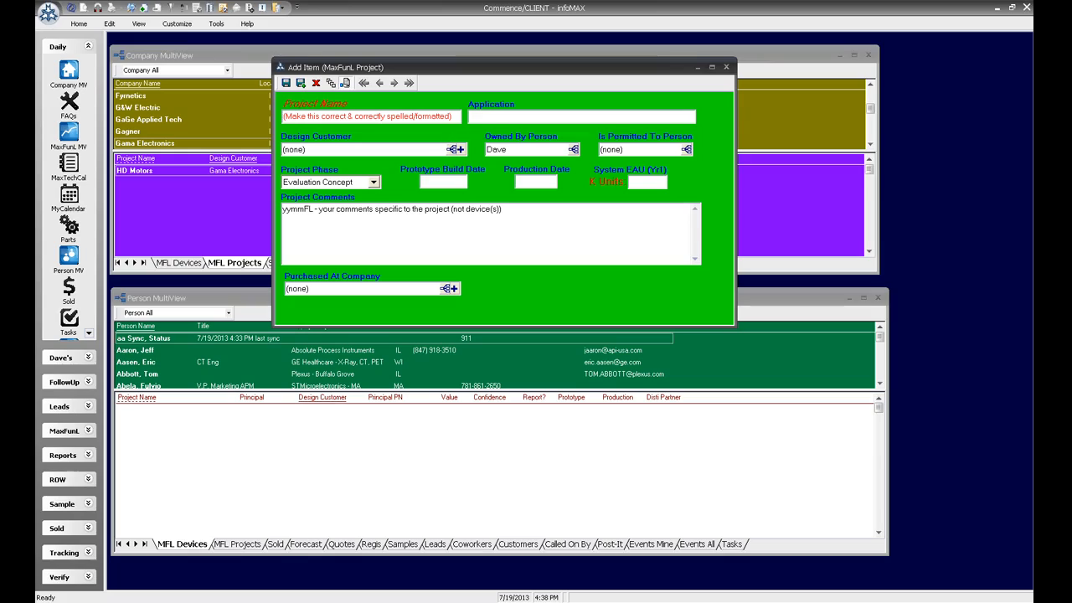
Step: Name the project "iPad Charging Cart" and enter "educational charging station" as its application
{"action": "left_click_drag", "start_coordinate": [452, 116], "coordinate": [283, 116]}
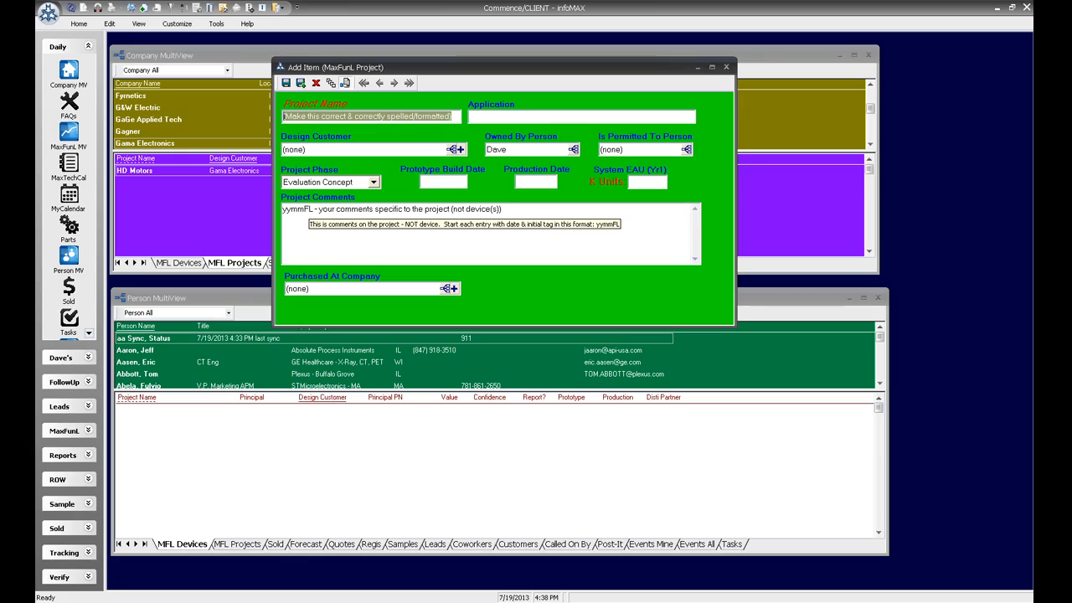
{"action": "type", "text": "iPad Ch"}
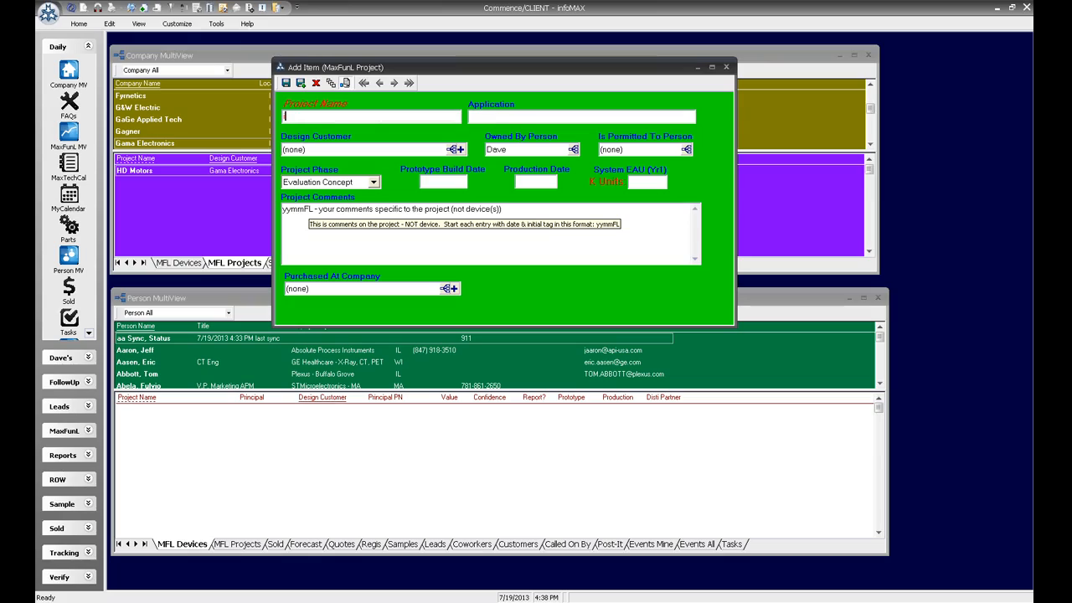
{"action": "type", "text": "arging Cart"}
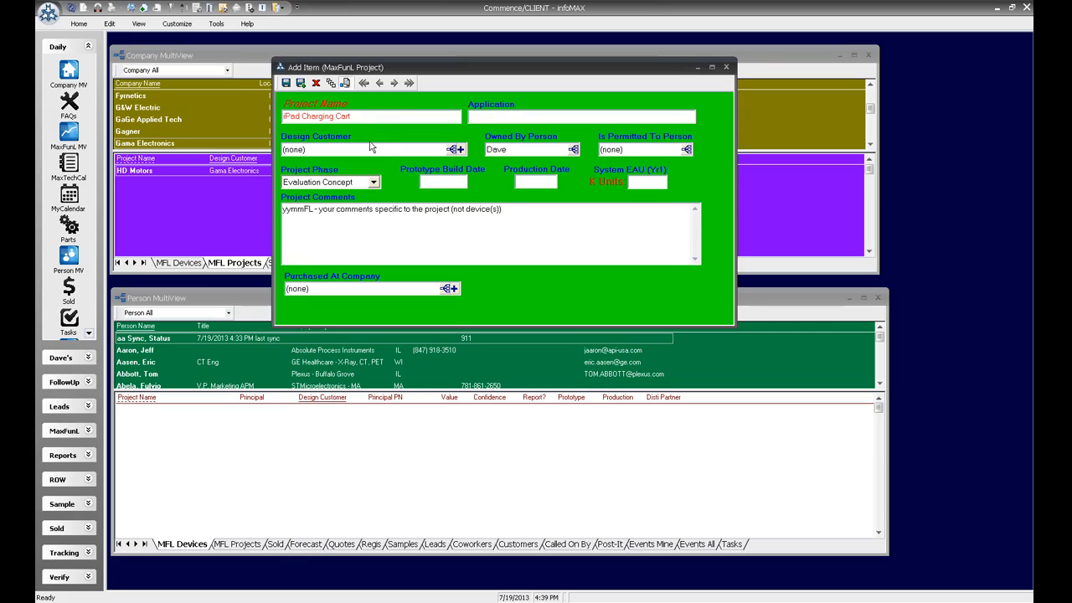
{"action": "type", "text": "t"}
{"action": "key", "text": "Tab"}
{"action": "type", "text": "educational charging station"}
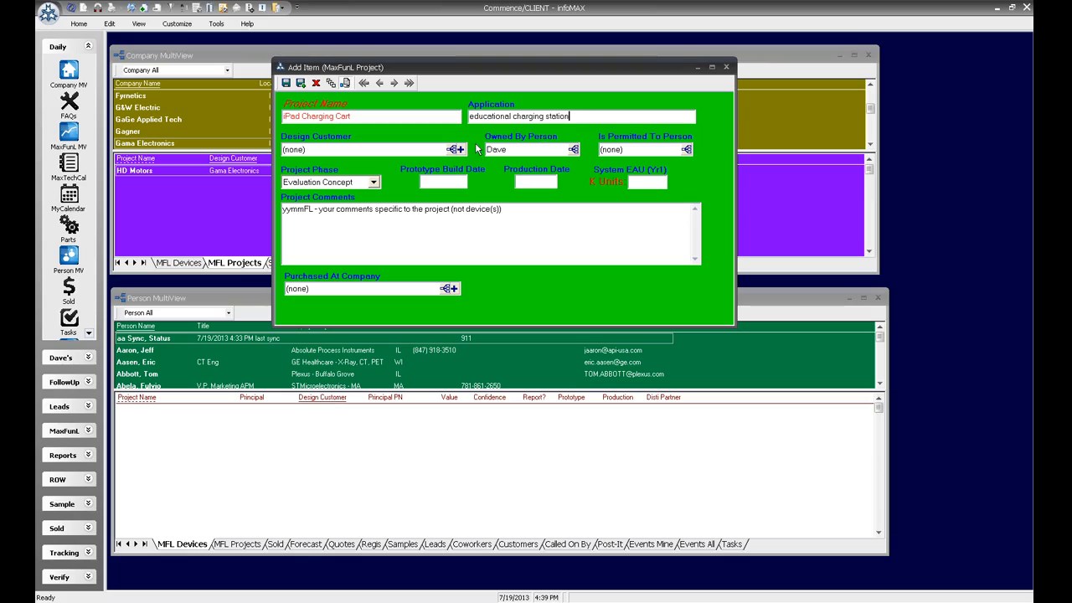
Step: Set the design customer to Gama Electronics and permit the project to the same person who owns it
{"action": "left_click", "coordinate": [452, 150]}
{"action": "type", "text": "gama"}
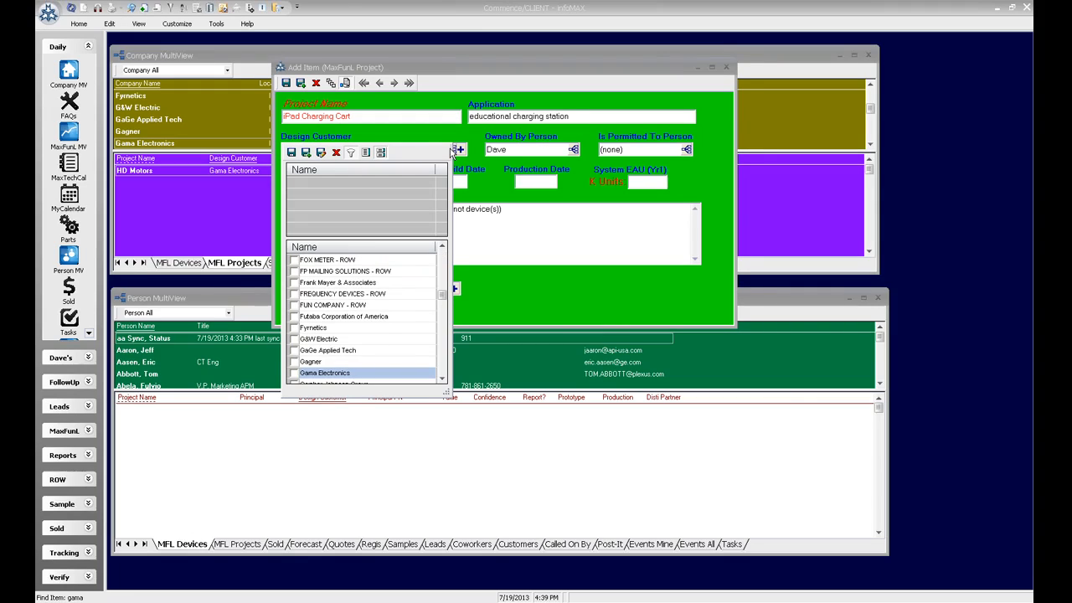
{"action": "key", "text": "Return"}
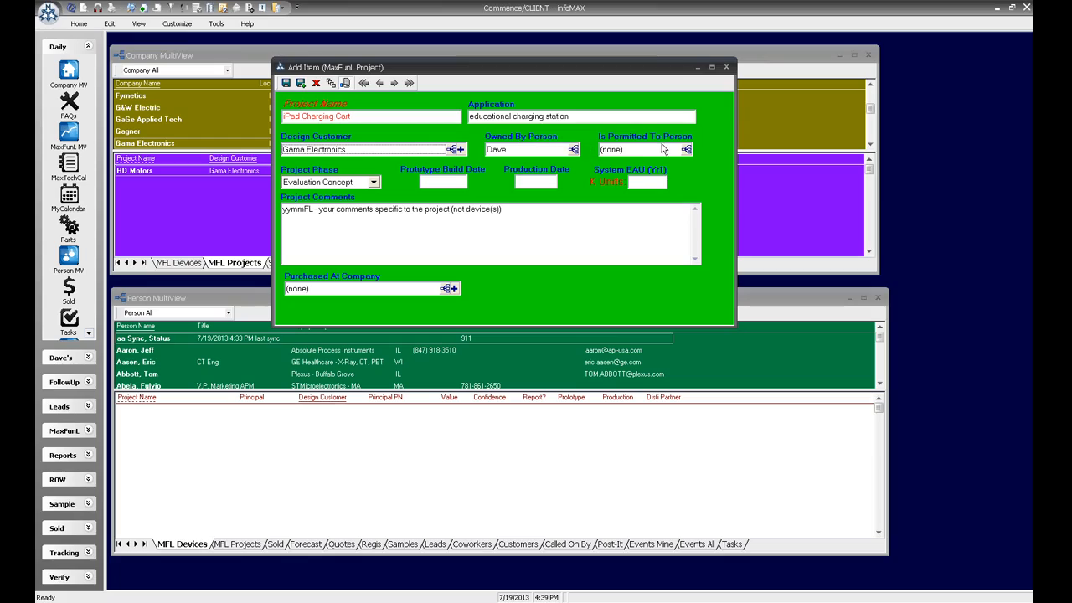
{"action": "left_click", "coordinate": [686, 149]}
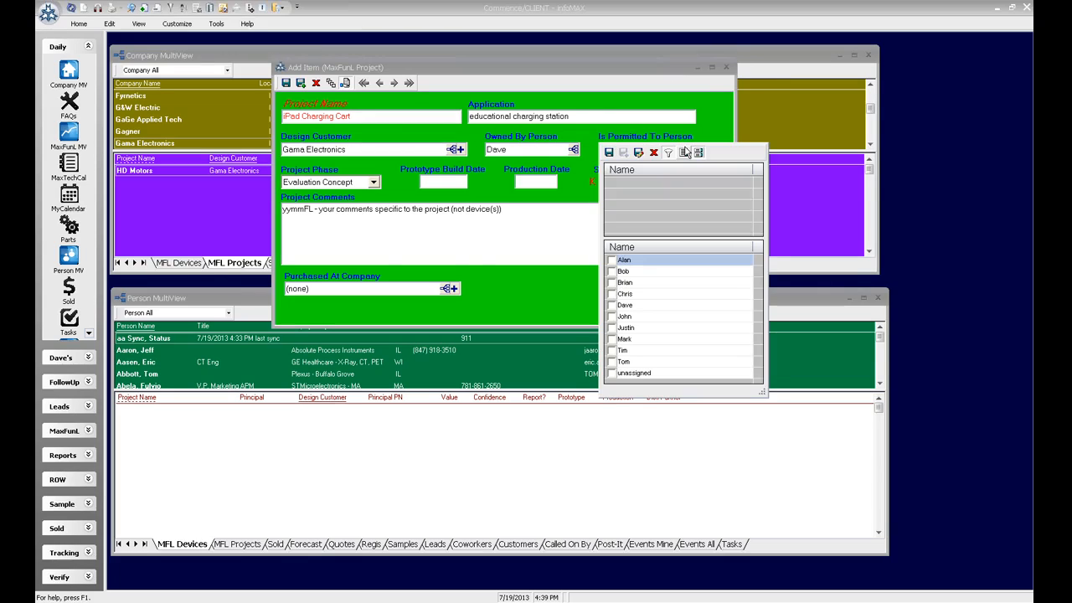
{"action": "left_click", "coordinate": [612, 305]}
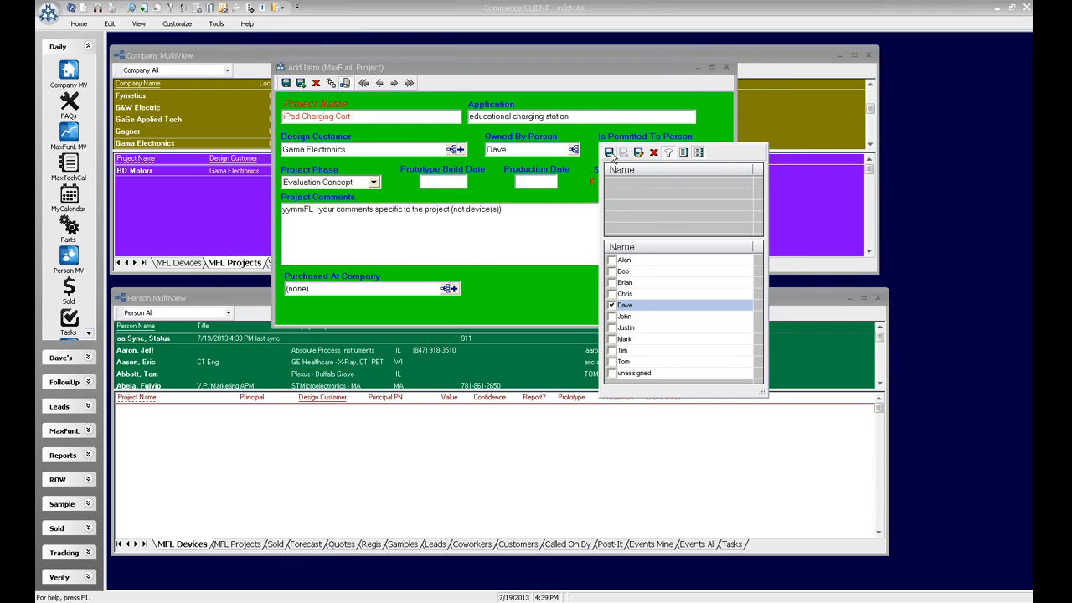
{"action": "key", "text": "Return"}
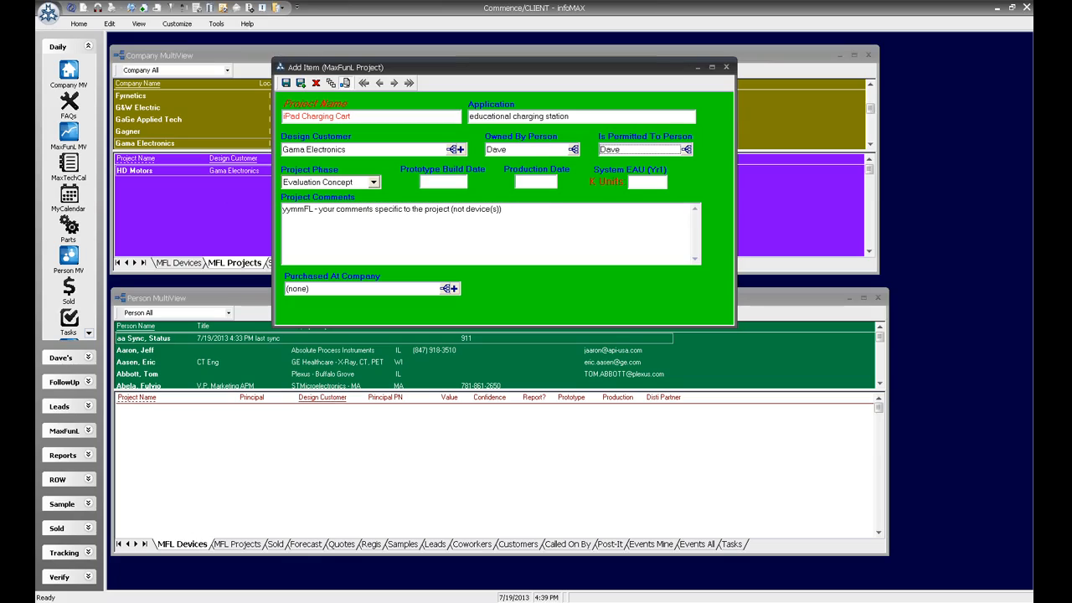
Step: Set the prototype build date to 8/15/2013, the production date to 4/15/2014 and the System EAU to 0.5 K units
{"action": "left_click", "coordinate": [444, 181]}
{"action": "type", "text": "8/15"}
{"action": "key", "text": "Tab"}
{"action": "type", "text": "4/15/14"}
{"action": "left_click", "coordinate": [647, 181]}
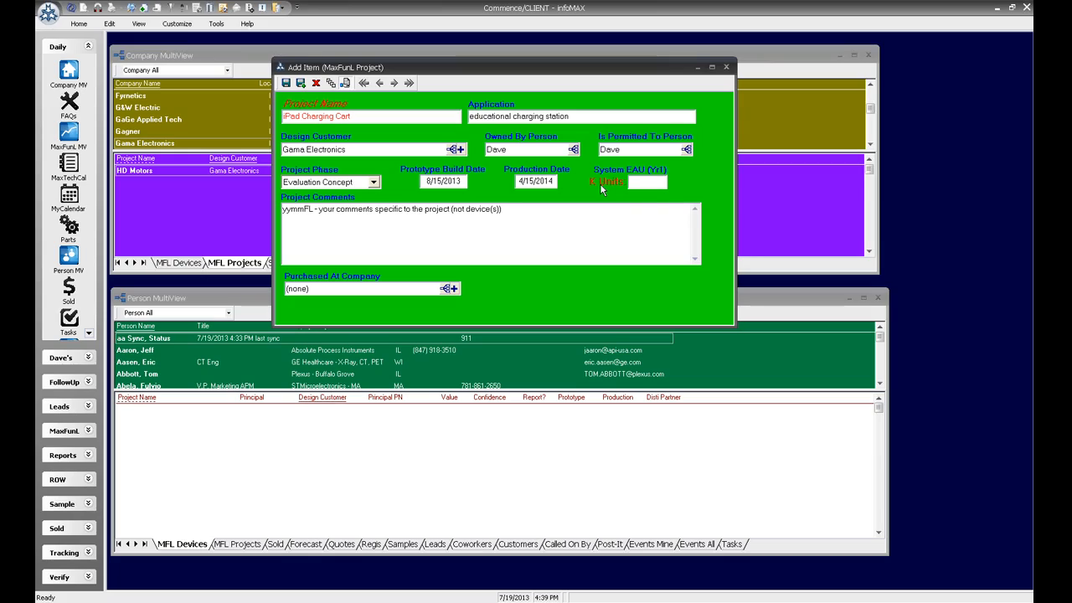
{"action": "mouse_move", "coordinate": [599, 185]}
{"action": "mouse_move", "coordinate": [620, 219]}
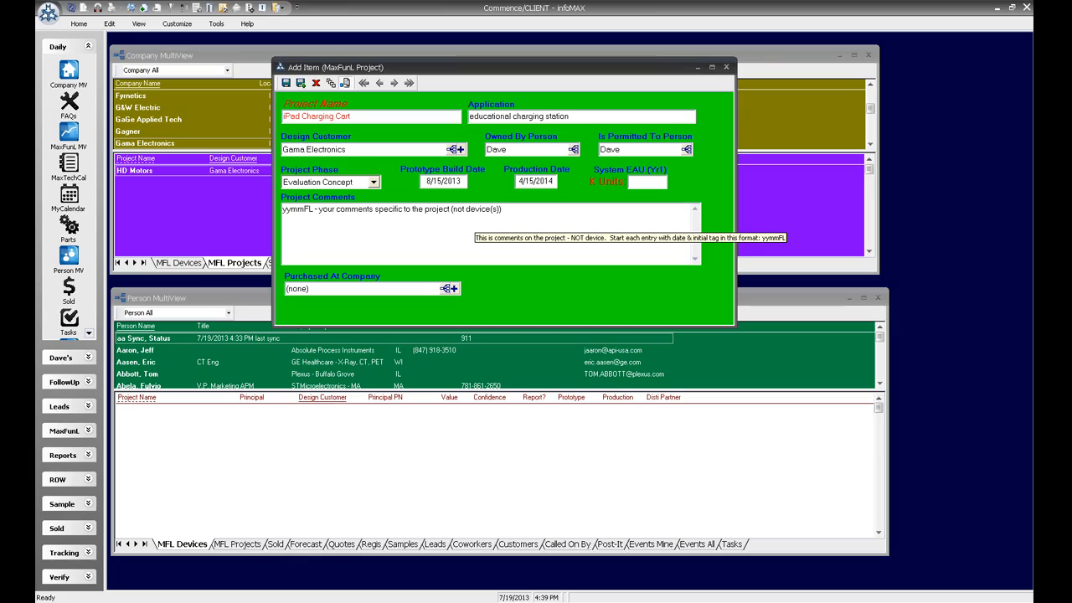
{"action": "type", "text": "0.5"}
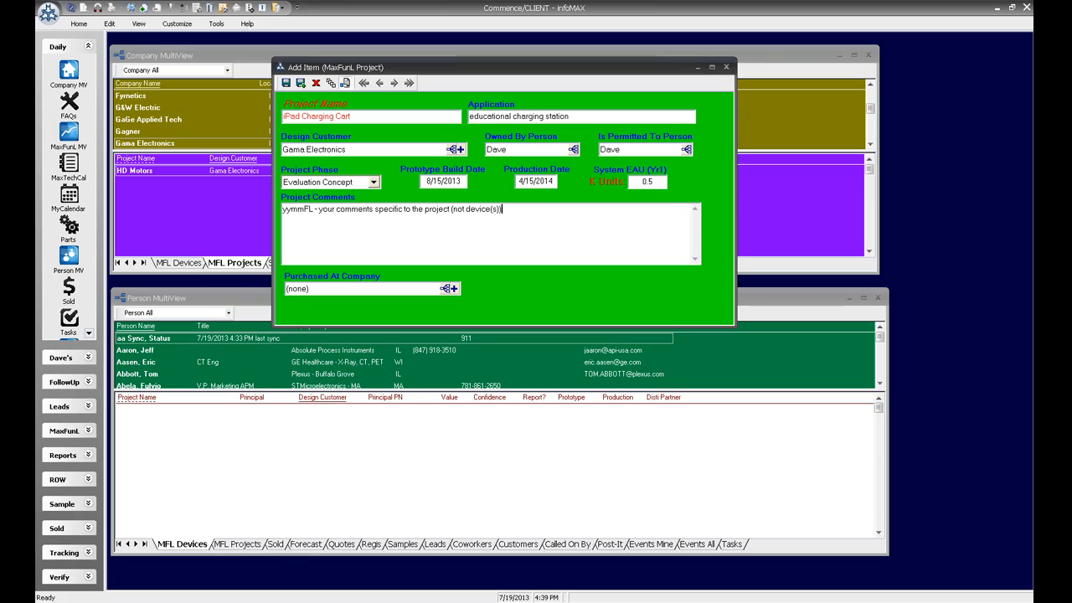
Step: Replace the placeholder project comment with "1307DM - Investigating architecture - project to stat next month"
{"action": "left_click_drag", "start_coordinate": [502, 209], "coordinate": [268, 218]}
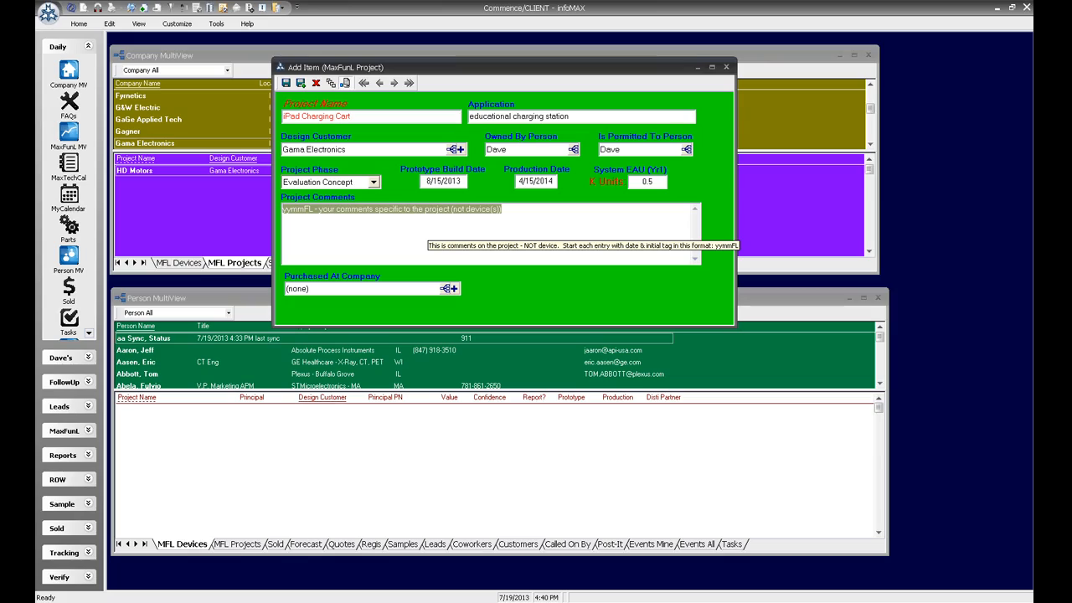
{"action": "type", "text": "13"}
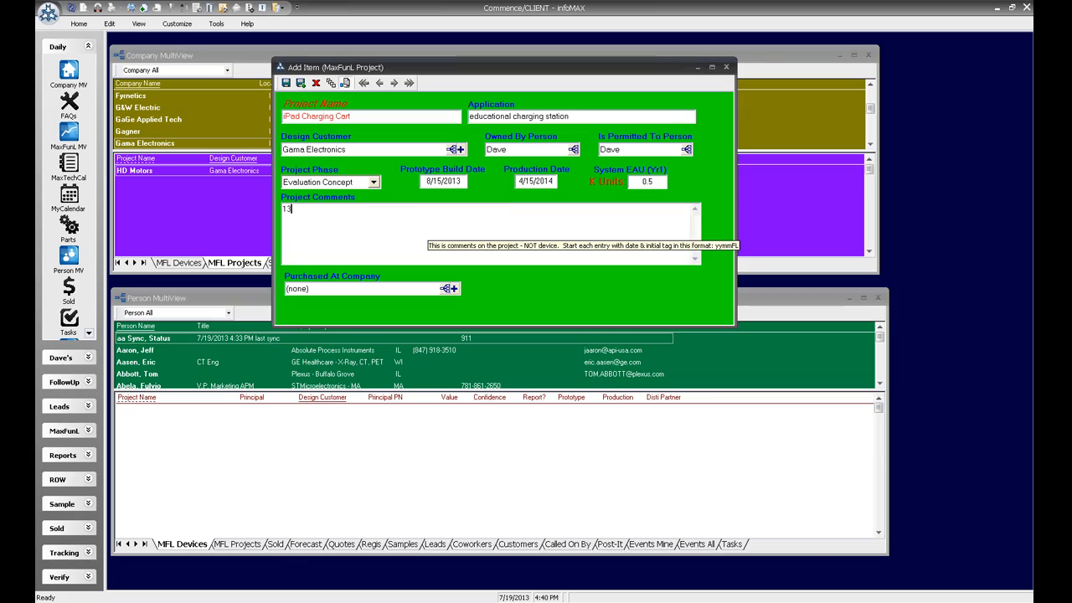
{"action": "type", "text": "07DM - Investigating architecture "}
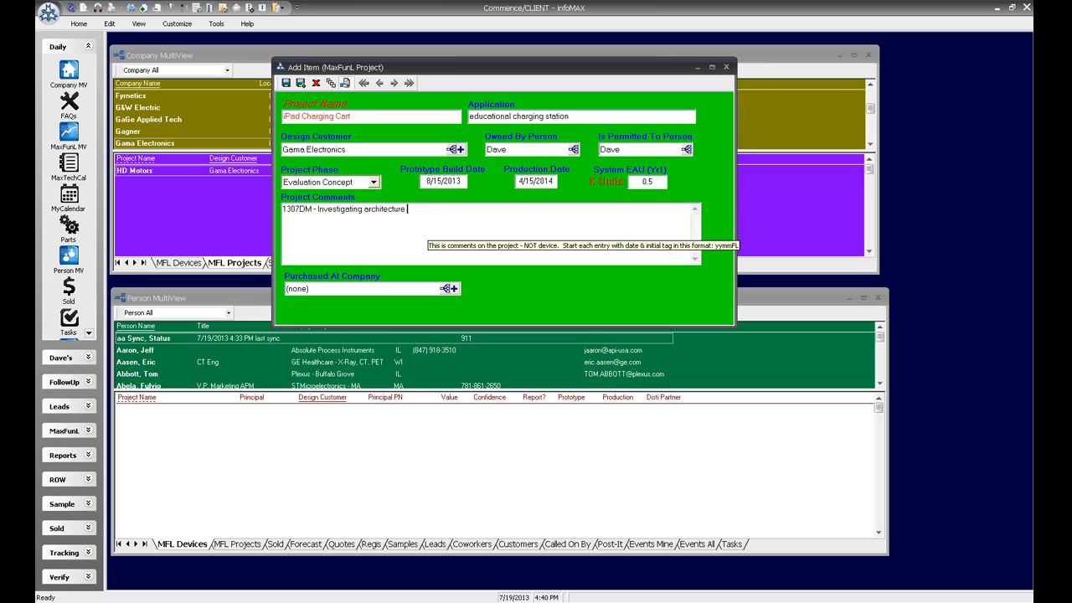
{"action": "type", "text": "- project to stat next month"}
Step: Set the company where the project is purchased to Creation Technologies - IL
{"action": "left_click", "coordinate": [449, 289]}
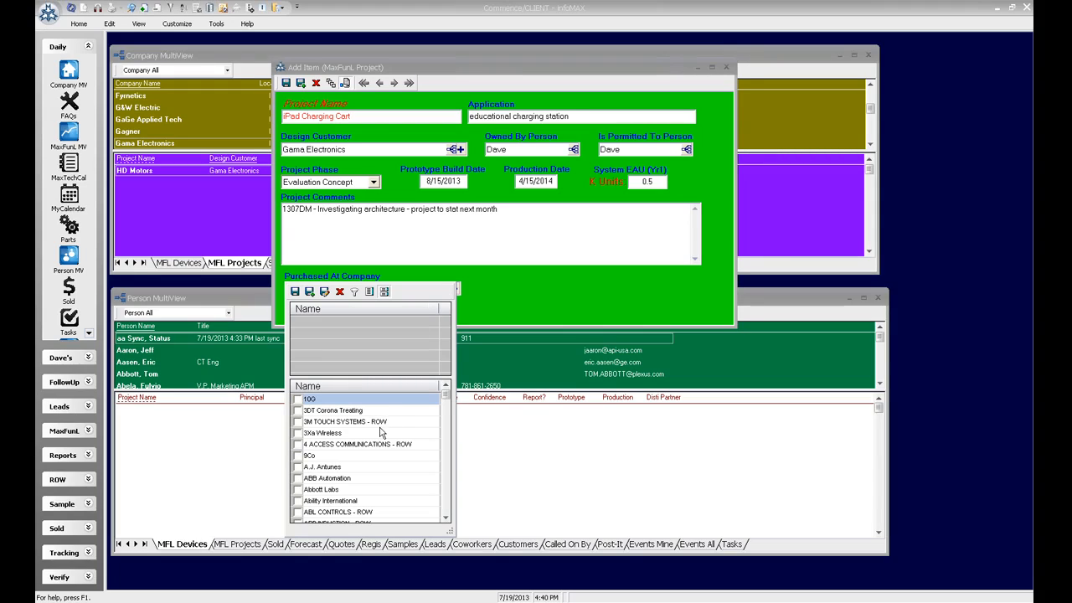
{"action": "type", "text": "creation"}
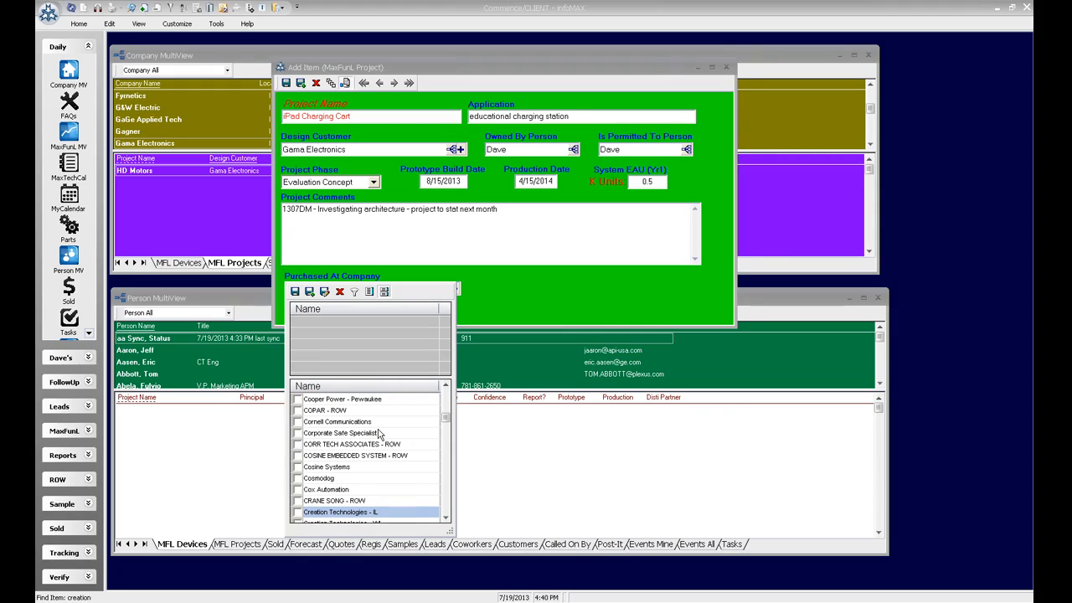
{"action": "key", "text": "space"}
{"action": "left_click", "coordinate": [294, 291]}
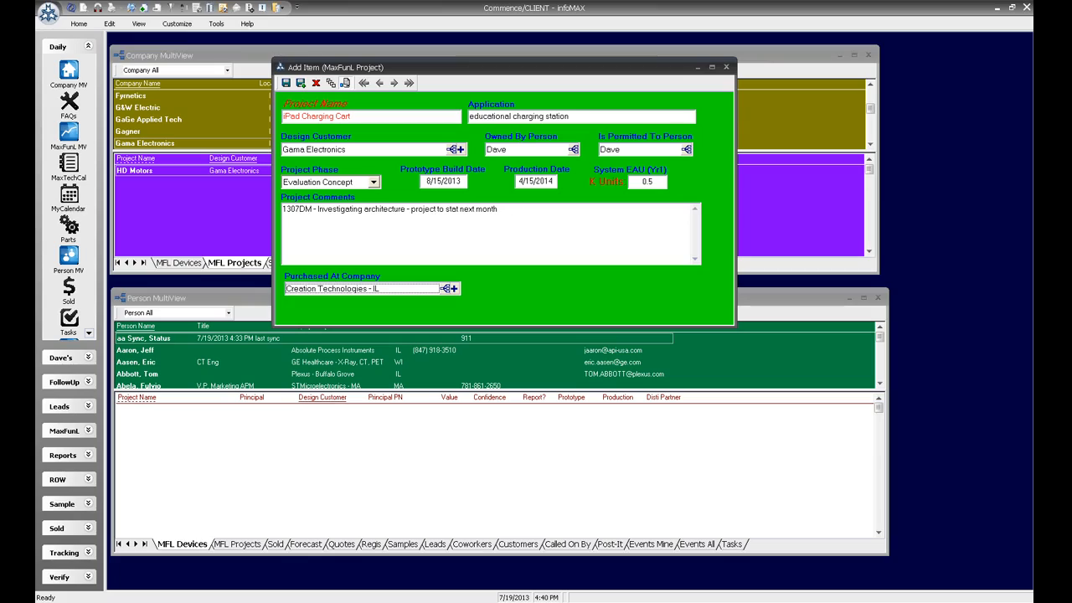
Step: Save the new project and open the iPad Charging Cart record from Gama Electronics' project list
{"action": "left_click", "coordinate": [285, 83]}
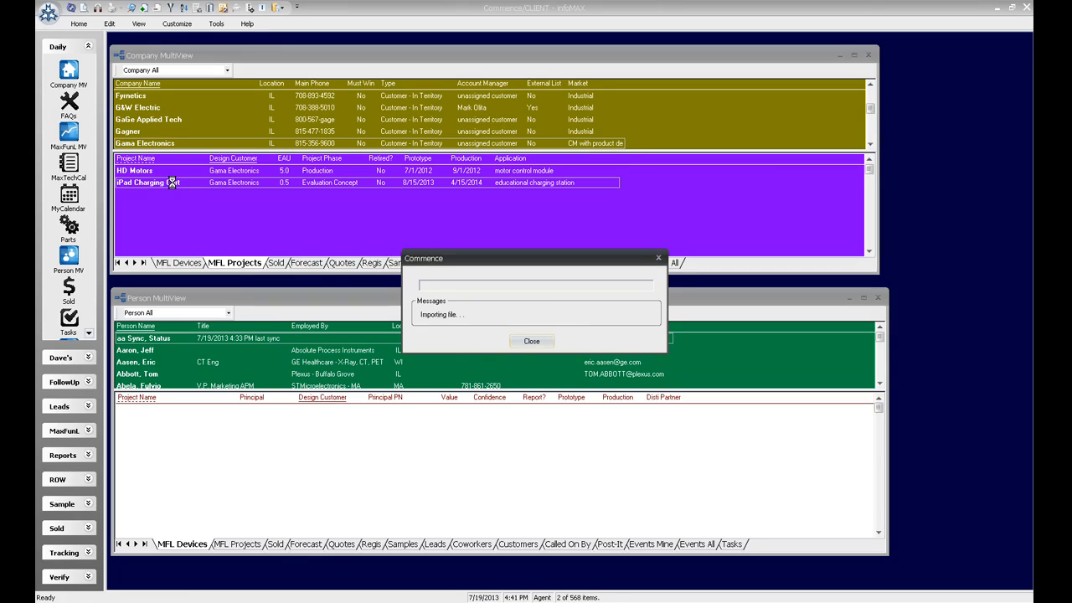
{"action": "double_click", "coordinate": [171, 181]}
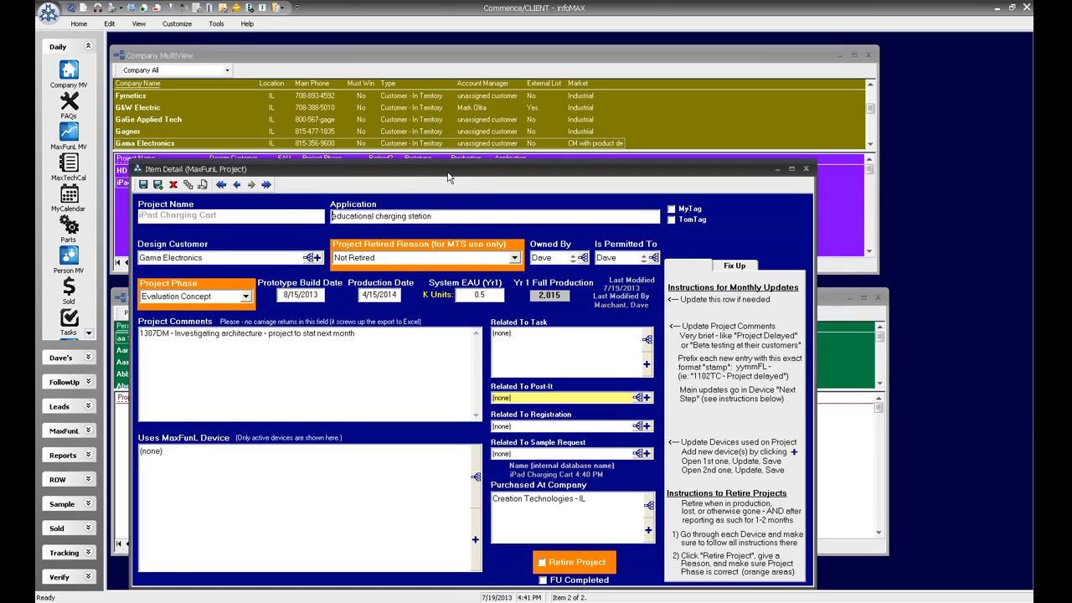
{"action": "left_click_drag", "start_coordinate": [446, 170], "coordinate": [491, 74]}
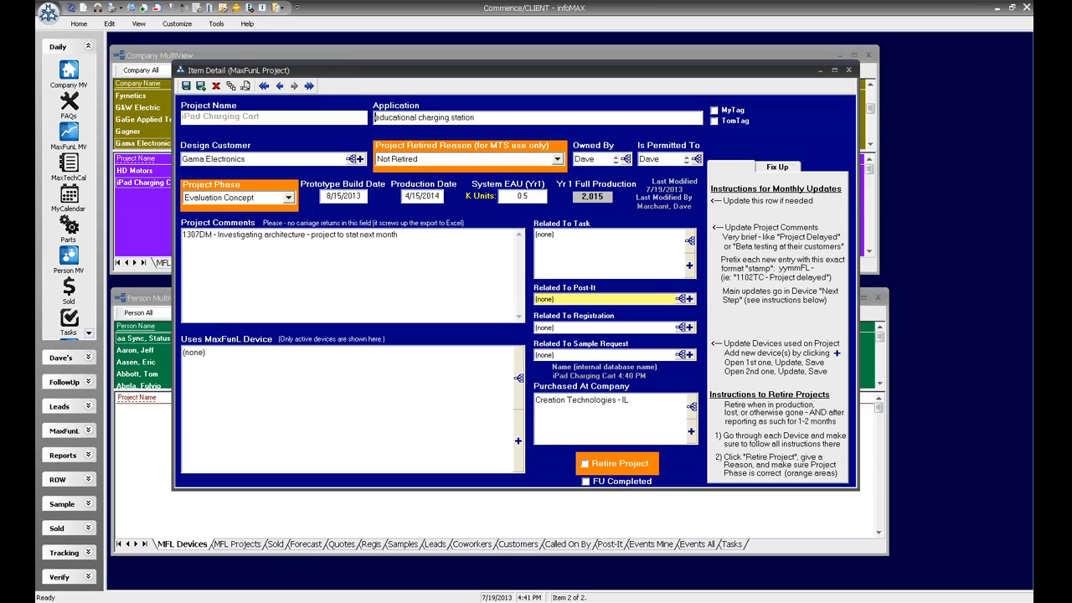
Step: Set the project's prototype build date to 9/15/2013
{"action": "type", "text": "8"}
{"action": "key", "text": "BackSpace"}
{"action": "type", "text": "9"}
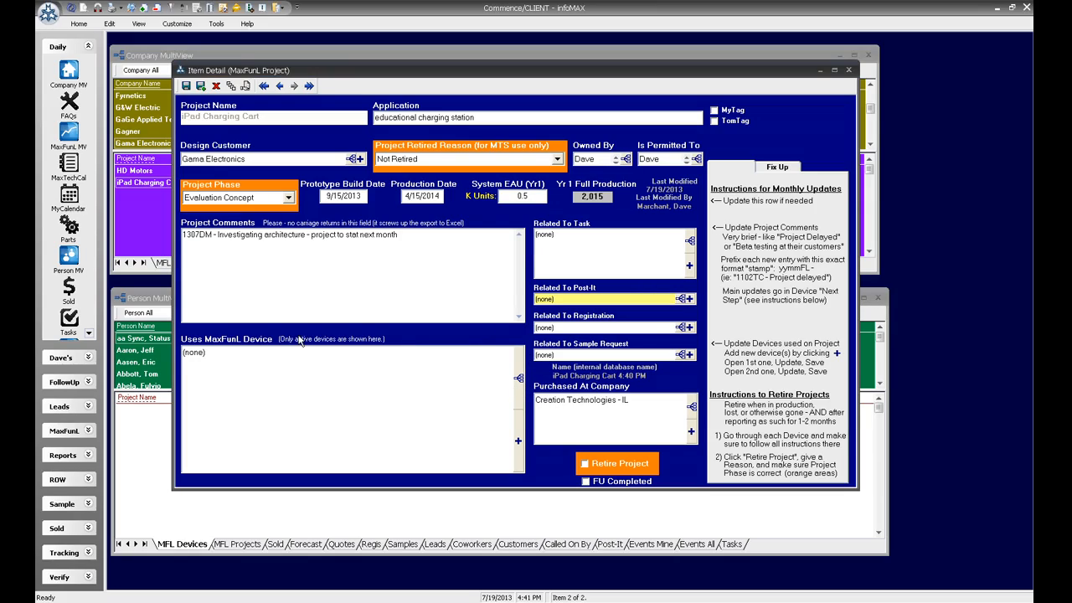
Step: Add a new MaxFunL device to the iPad Charging Cart project and grant permission to the device's owner
{"action": "left_click", "coordinate": [518, 439]}
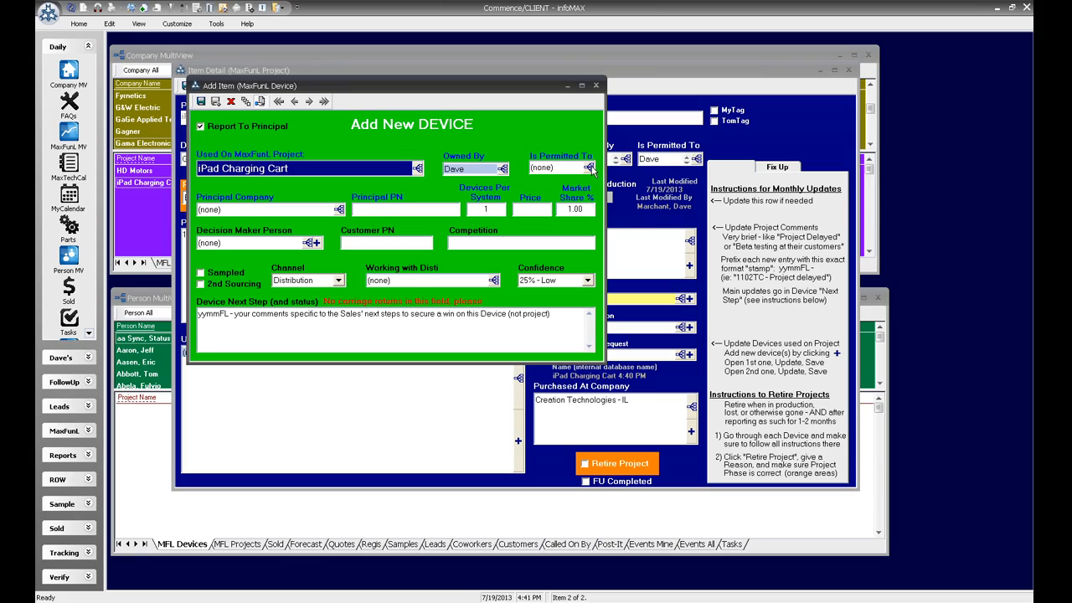
{"action": "left_click", "coordinate": [589, 168]}
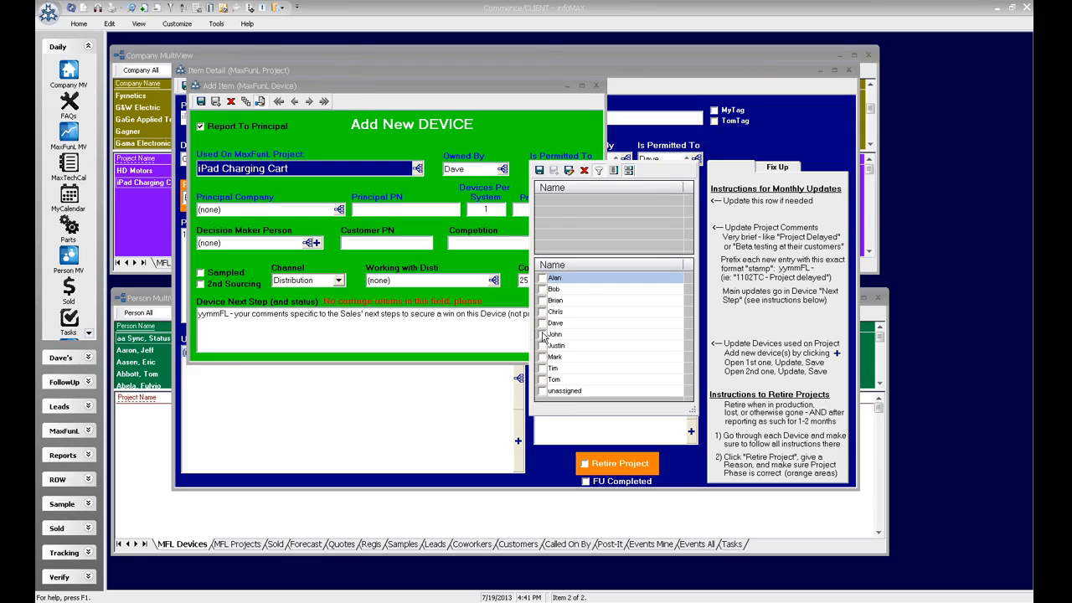
{"action": "left_click", "coordinate": [542, 322]}
{"action": "left_click", "coordinate": [539, 171]}
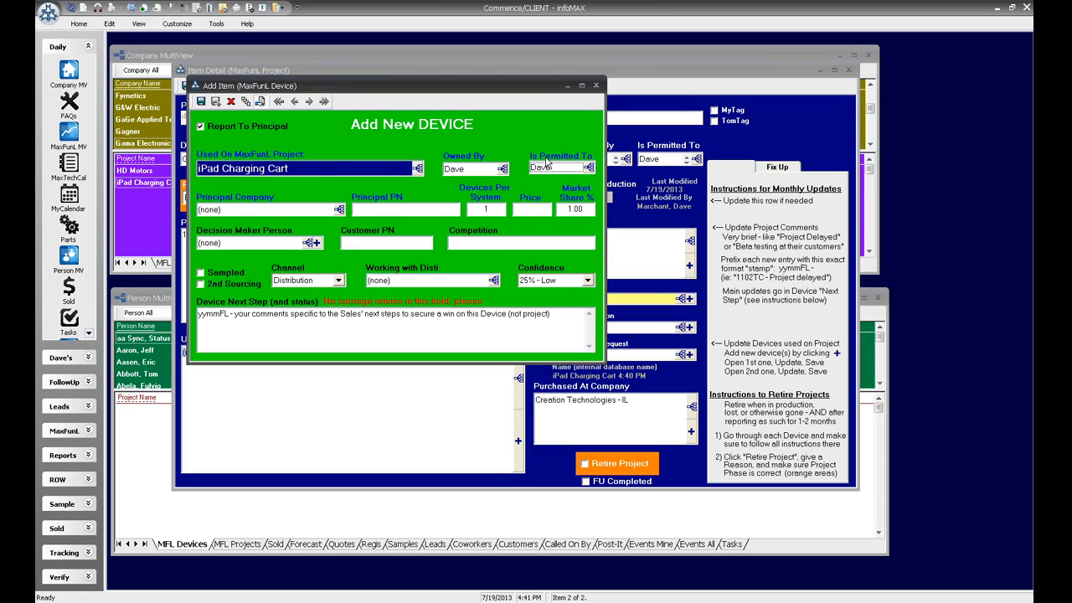
Step: Set the new device's principal company to Microchip
{"action": "left_click", "coordinate": [339, 210]}
{"action": "type", "text": "micro"}
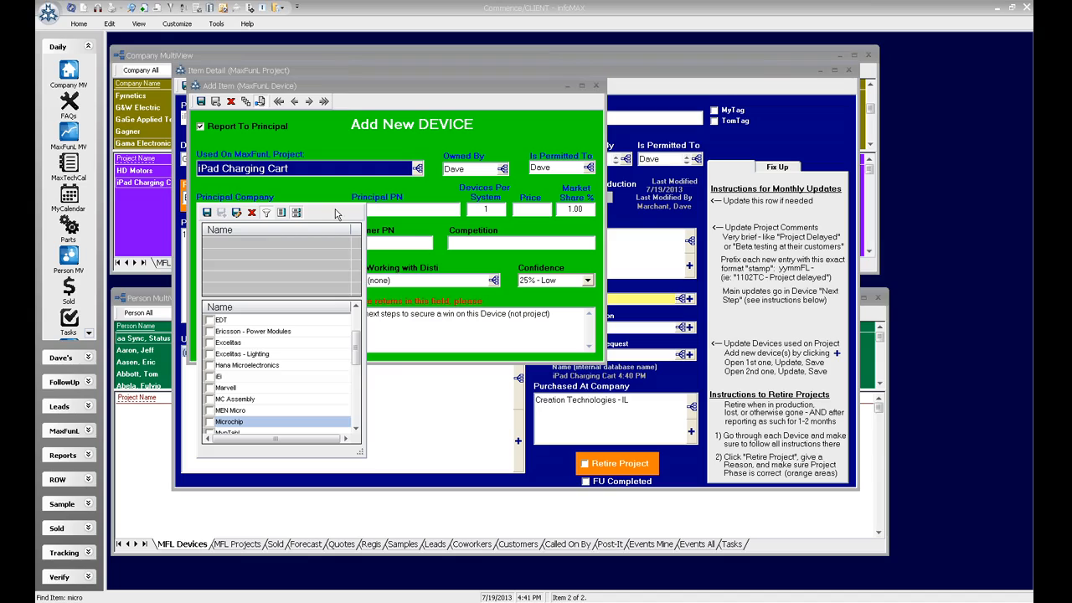
{"action": "key", "text": "Return"}
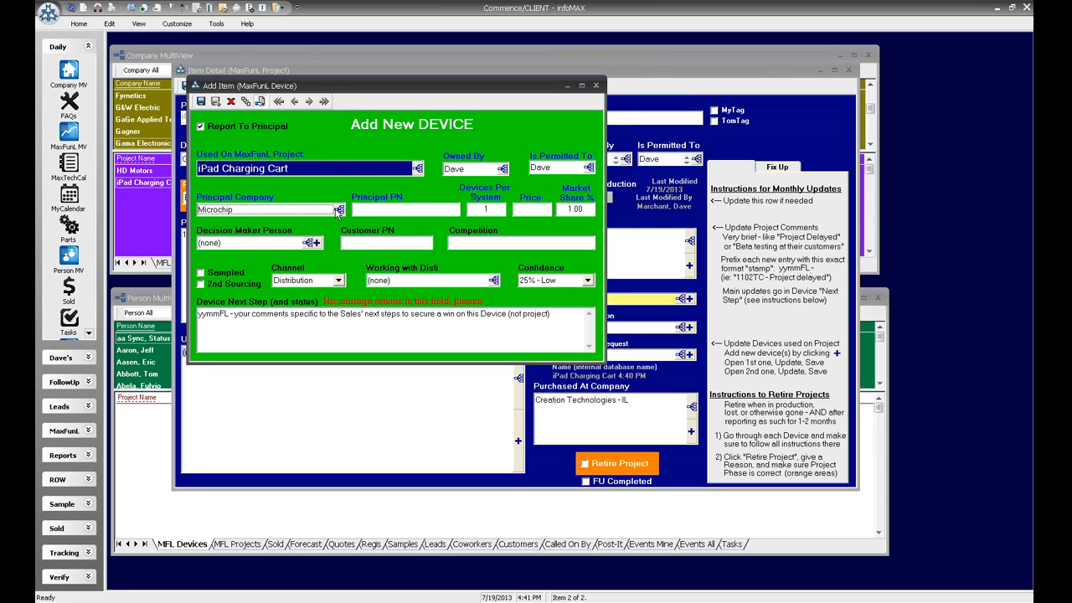
{"action": "key", "text": "Tab"}
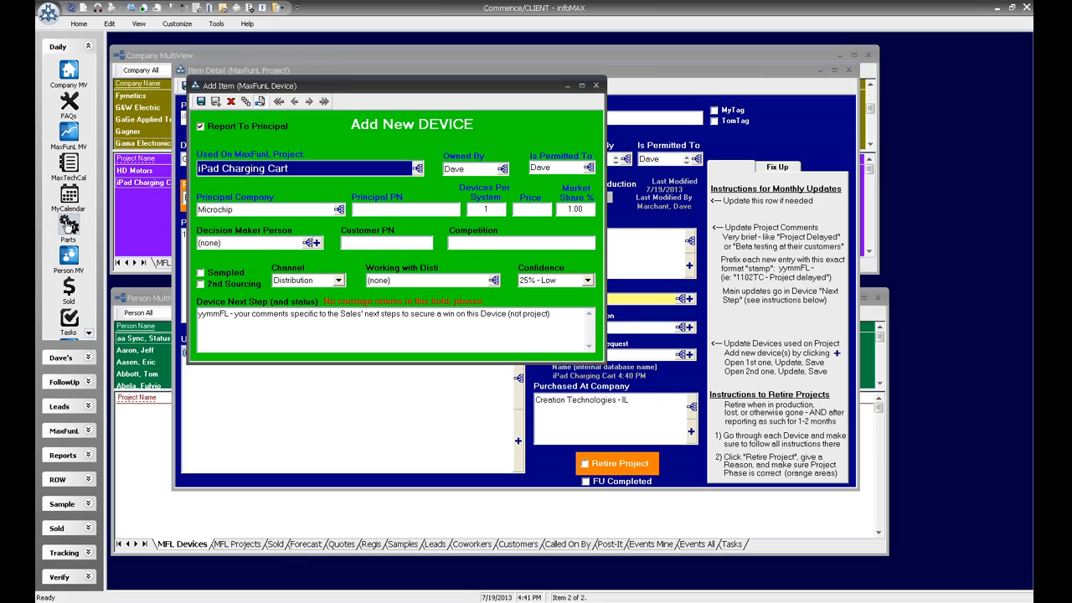
Step: Look up pic32mx110f in the part list and open the PIC32MX110F016B-I/ML part record
{"action": "left_click", "coordinate": [68, 224]}
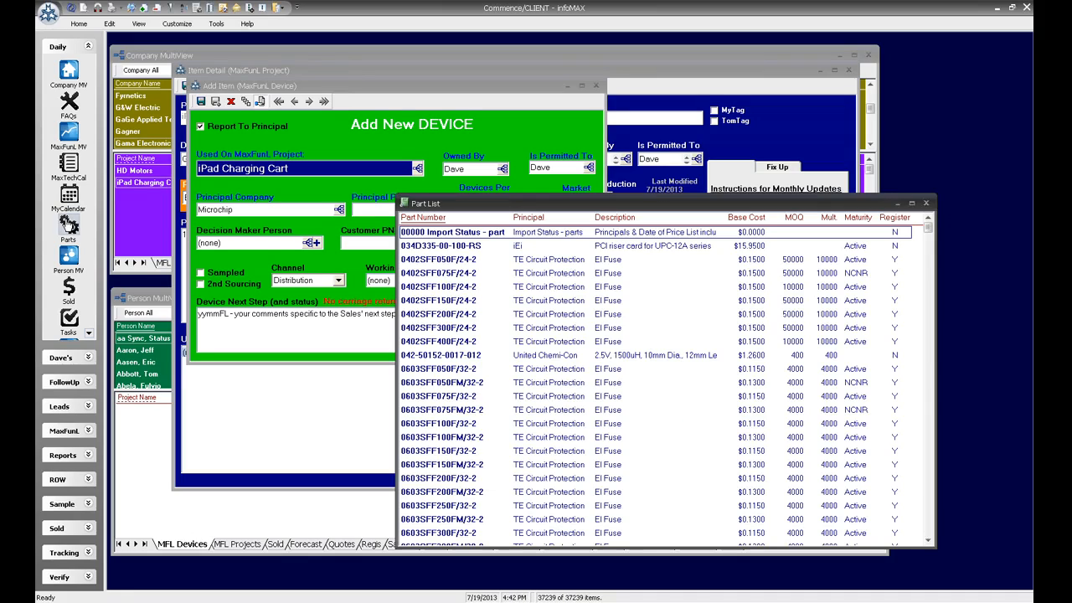
{"action": "left_click_drag", "start_coordinate": [498, 208], "coordinate": [455, 163]}
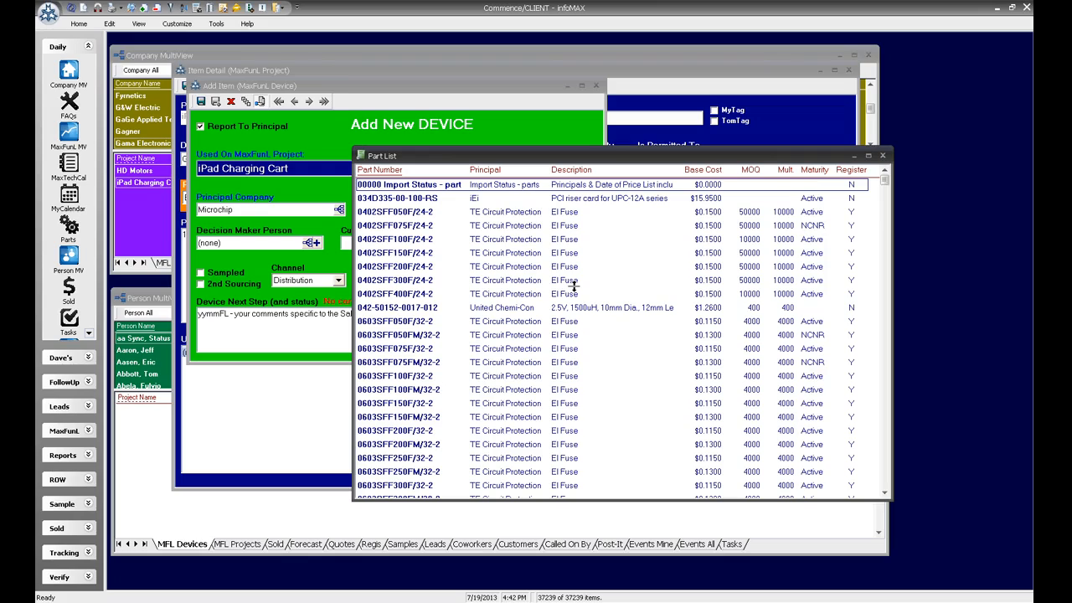
{"action": "type", "text": "pico32"}
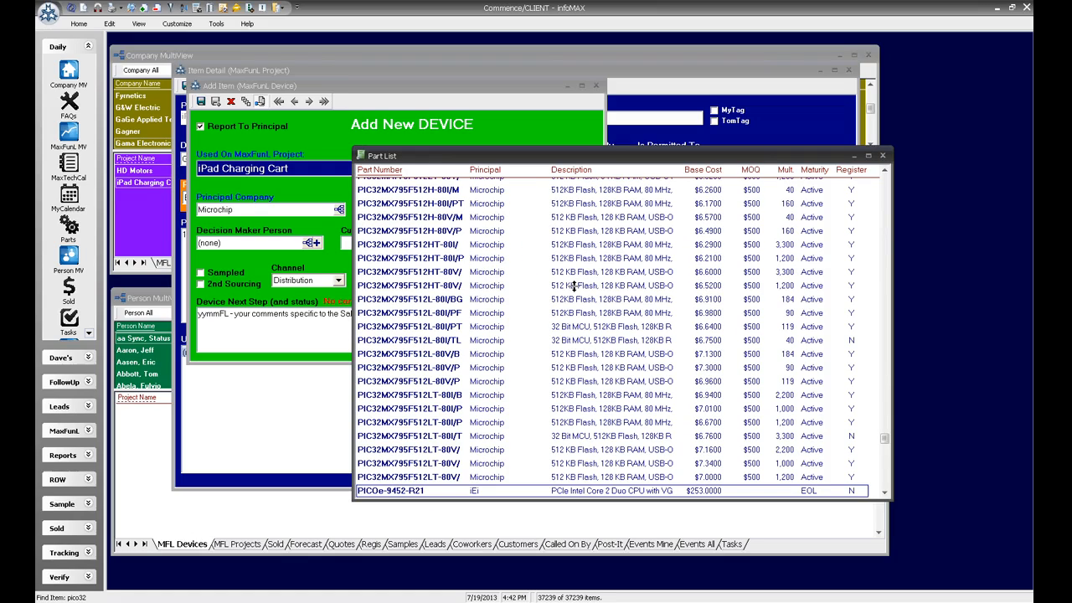
{"action": "left_click", "coordinate": [574, 286]}
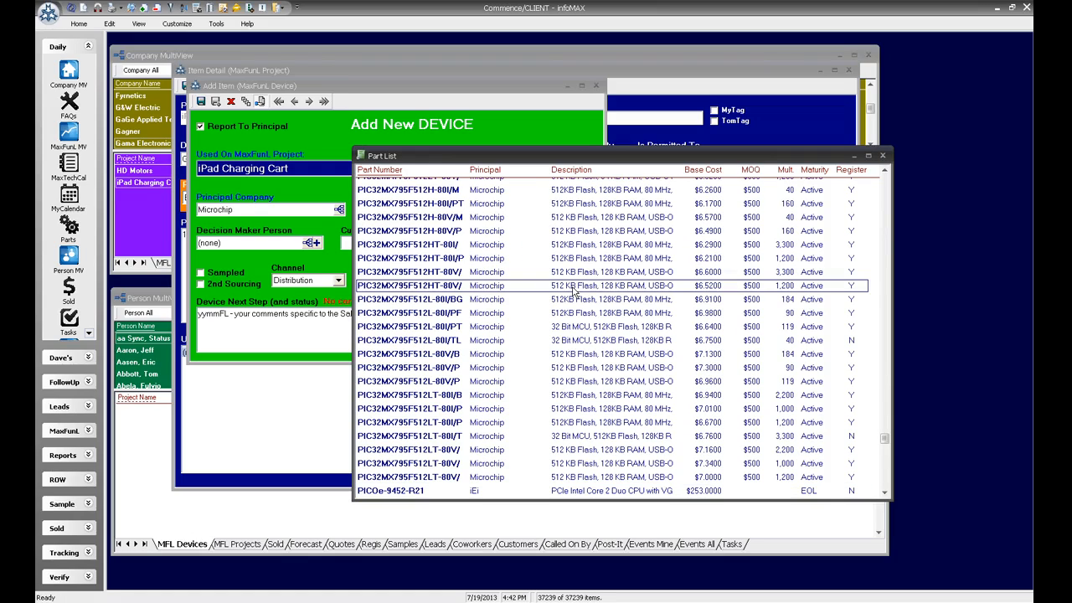
{"action": "type", "text": "pic32mx110f"}
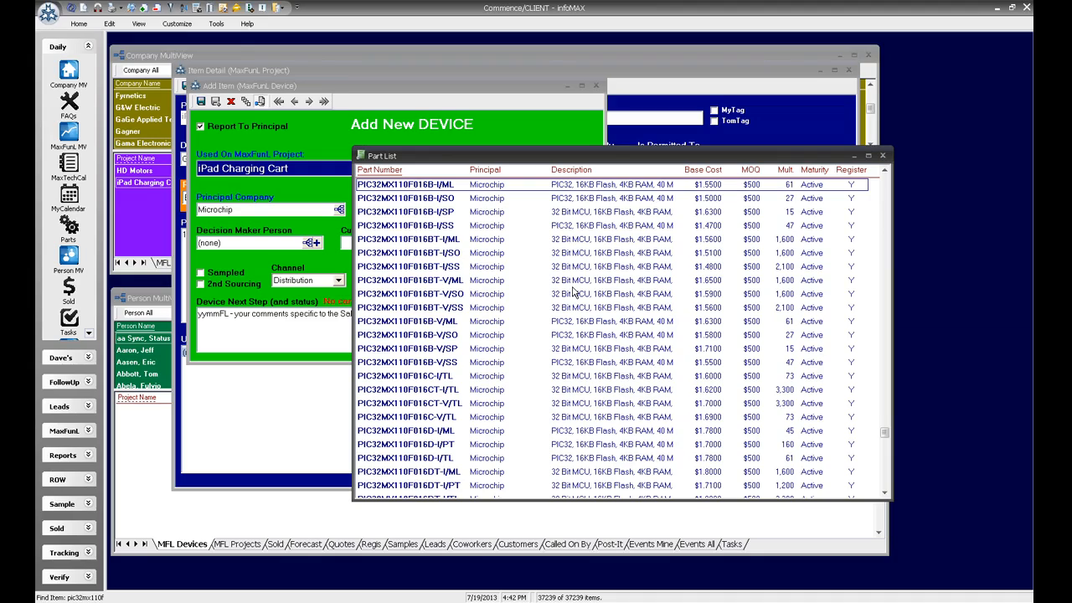
{"action": "double_click", "coordinate": [436, 191]}
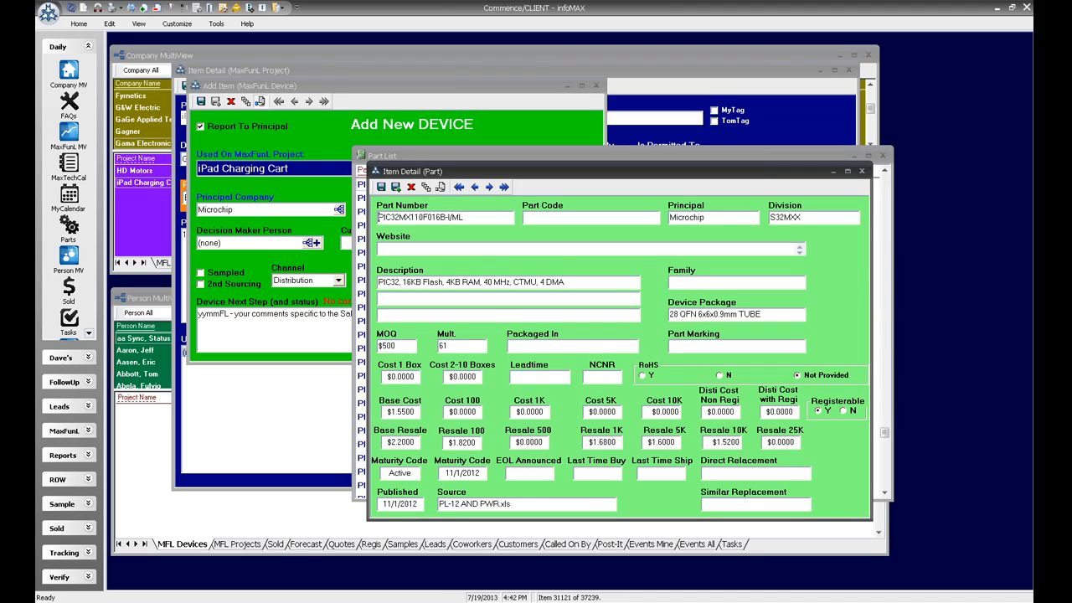
Step: Copy the part number PIC32MX110F016B-I/ML from its part record into the new device's Principal PN
{"action": "key", "text": "shift+End"}
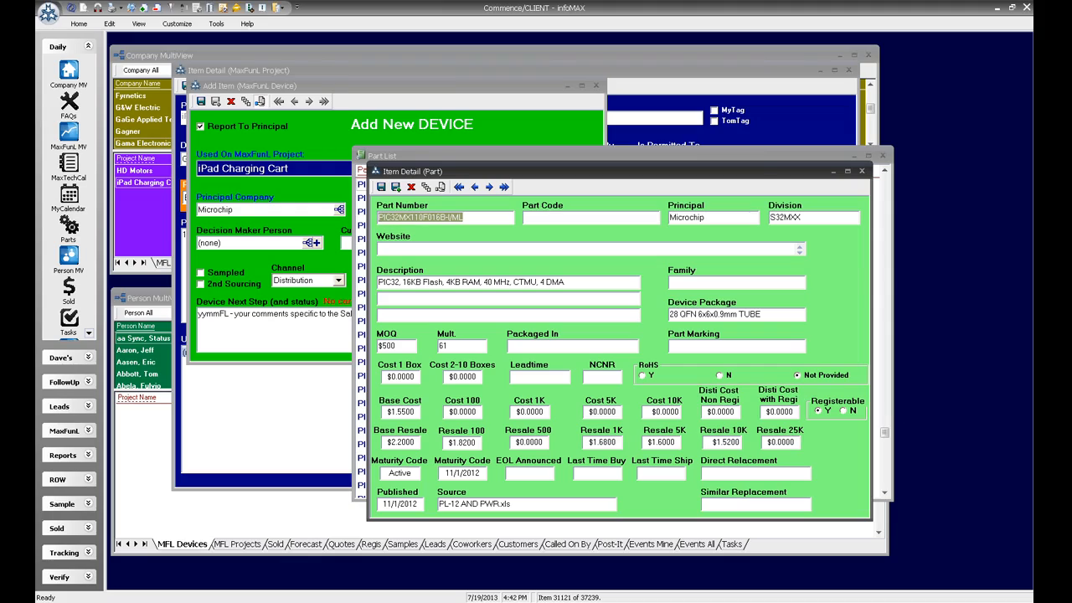
{"action": "right_click", "coordinate": [414, 219]}
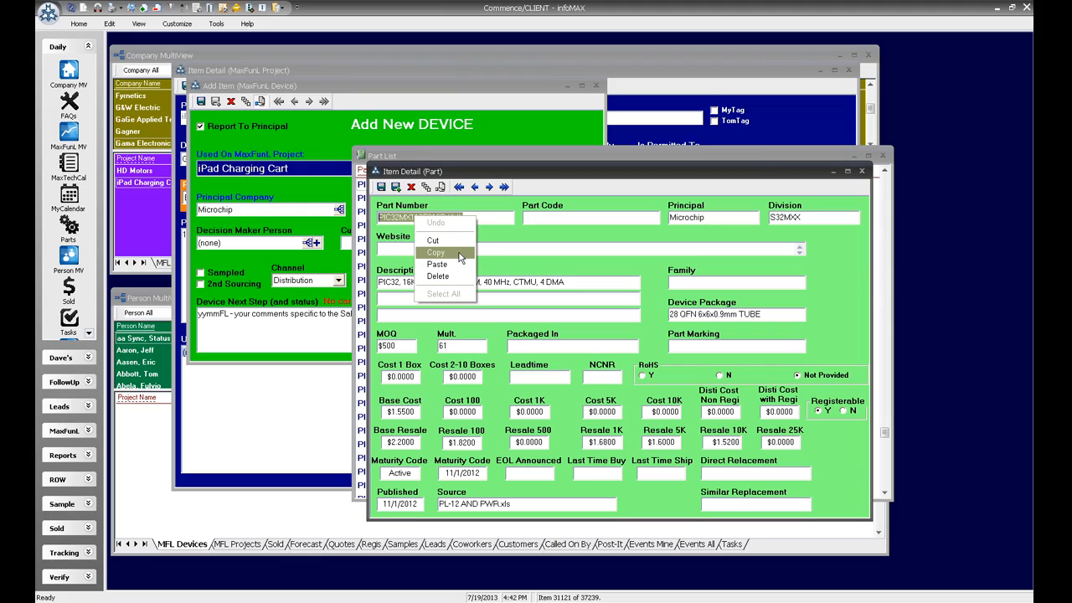
{"action": "left_click", "coordinate": [459, 254]}
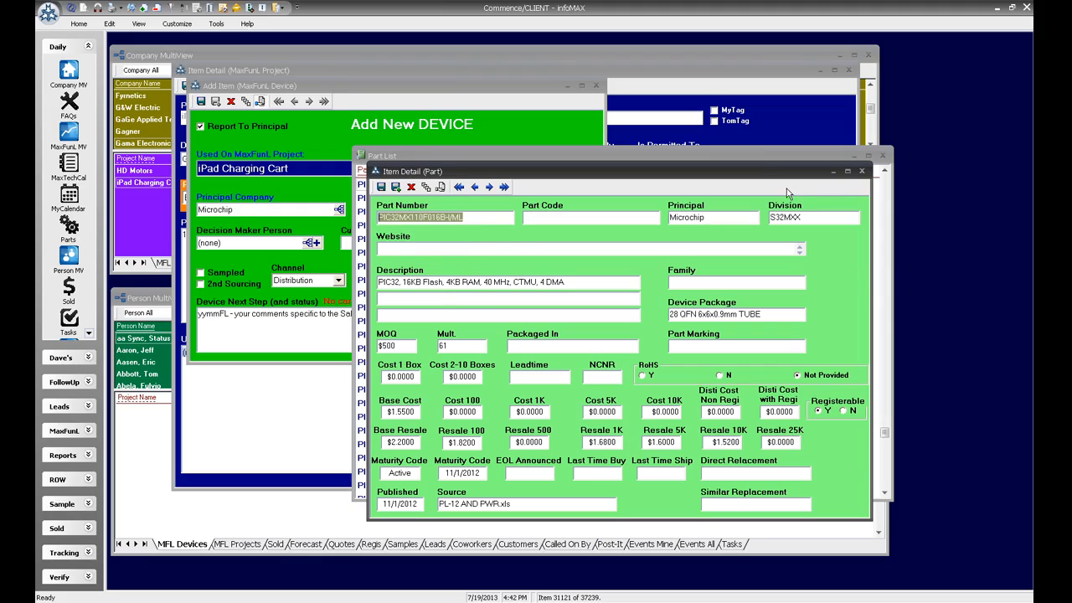
{"action": "left_click", "coordinate": [861, 171]}
{"action": "left_click_drag", "start_coordinate": [565, 152], "coordinate": [716, 148]}
{"action": "left_click", "coordinate": [398, 89]}
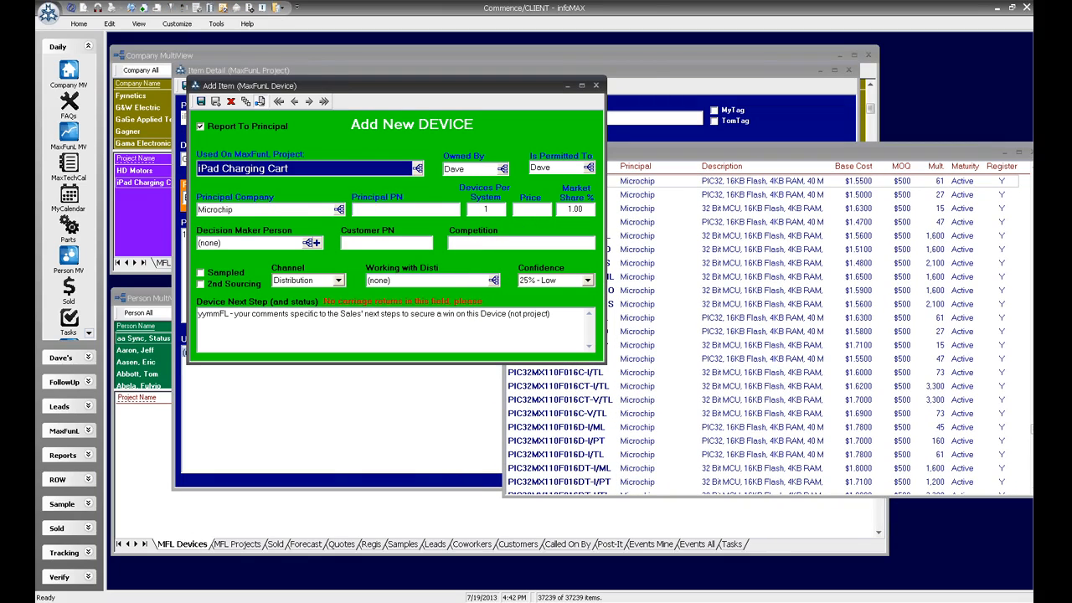
{"action": "right_click", "coordinate": [373, 209]}
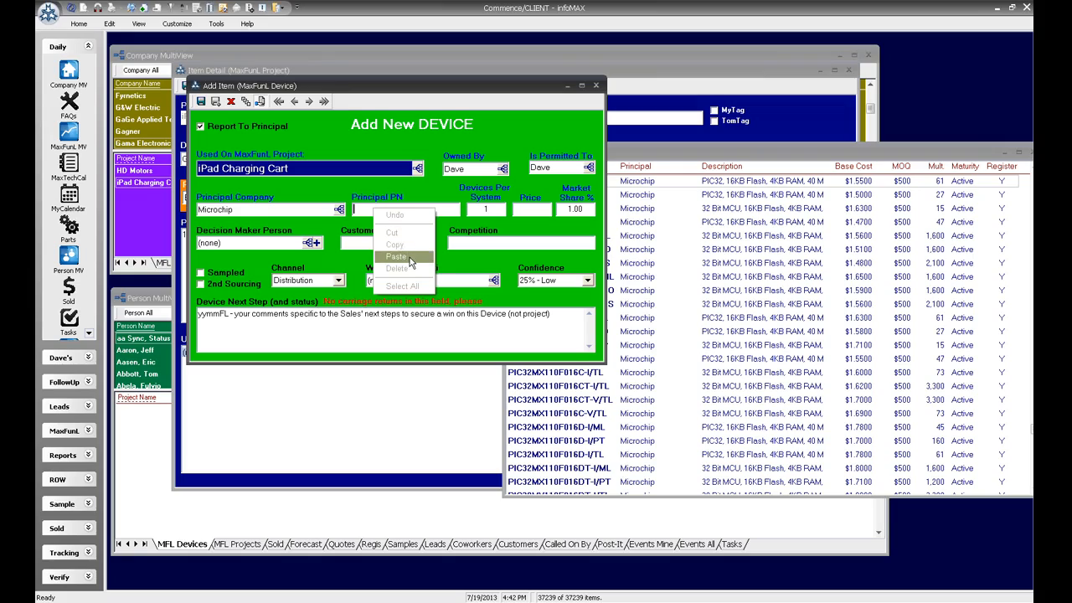
{"action": "left_click", "coordinate": [411, 260]}
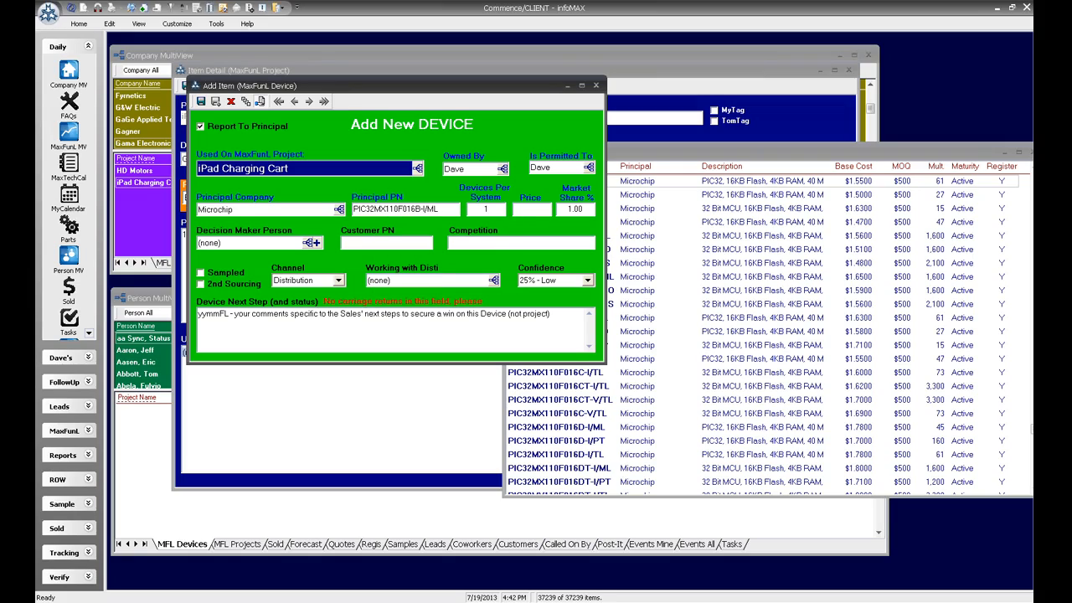
Step: Set the device price to 1.55 and select a sales manager contact as the decision maker person
{"action": "left_click", "coordinate": [532, 209]}
{"action": "type", "text": "1.55"}
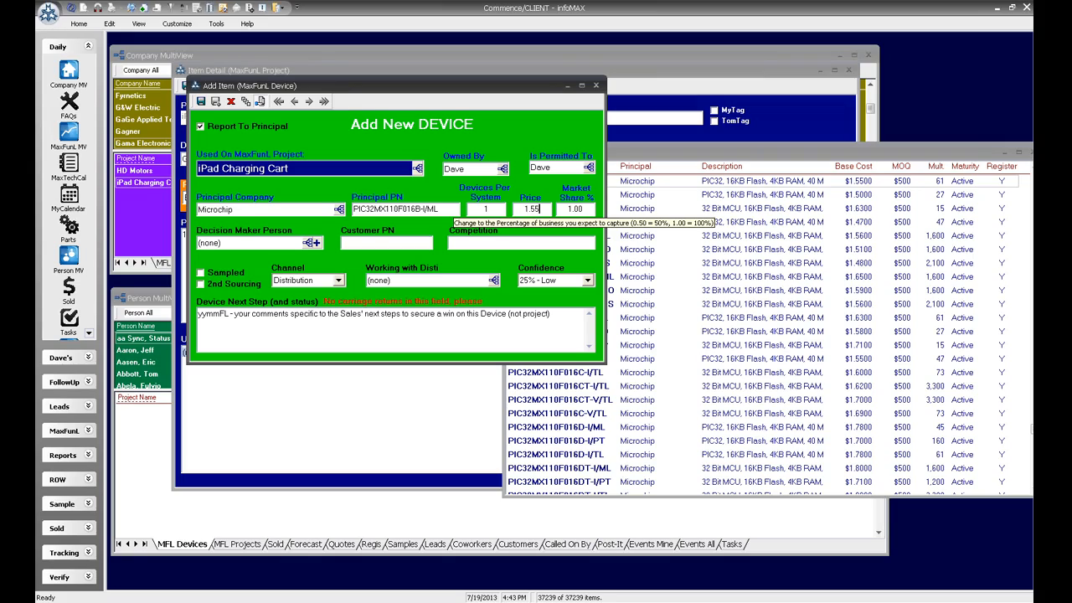
{"action": "left_click", "coordinate": [310, 244]}
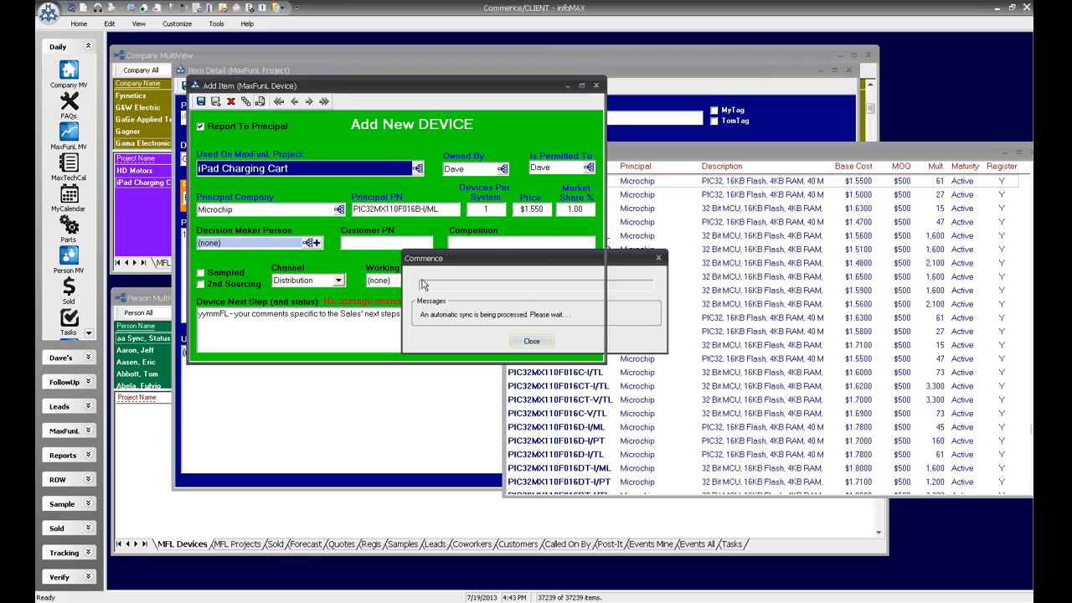
{"action": "left_click", "coordinate": [532, 341]}
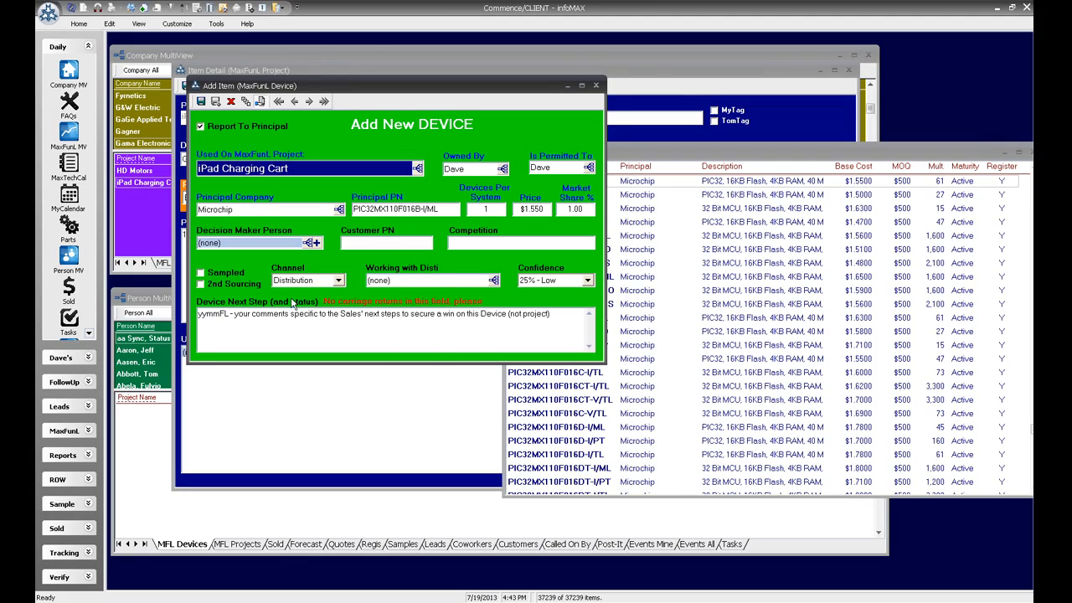
{"action": "left_click", "coordinate": [310, 243]}
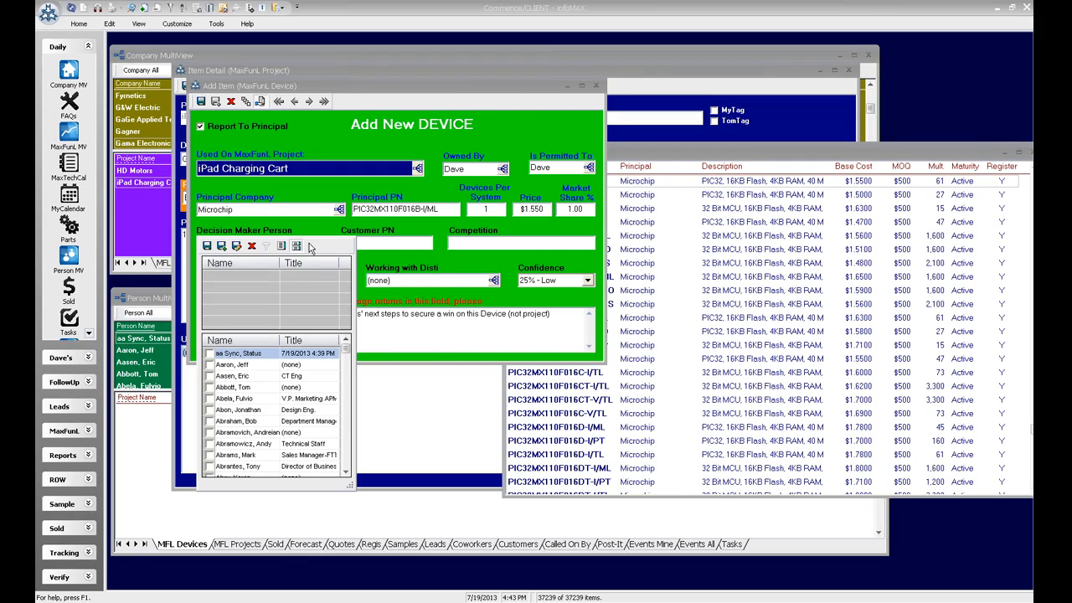
{"action": "left_click", "coordinate": [209, 455]}
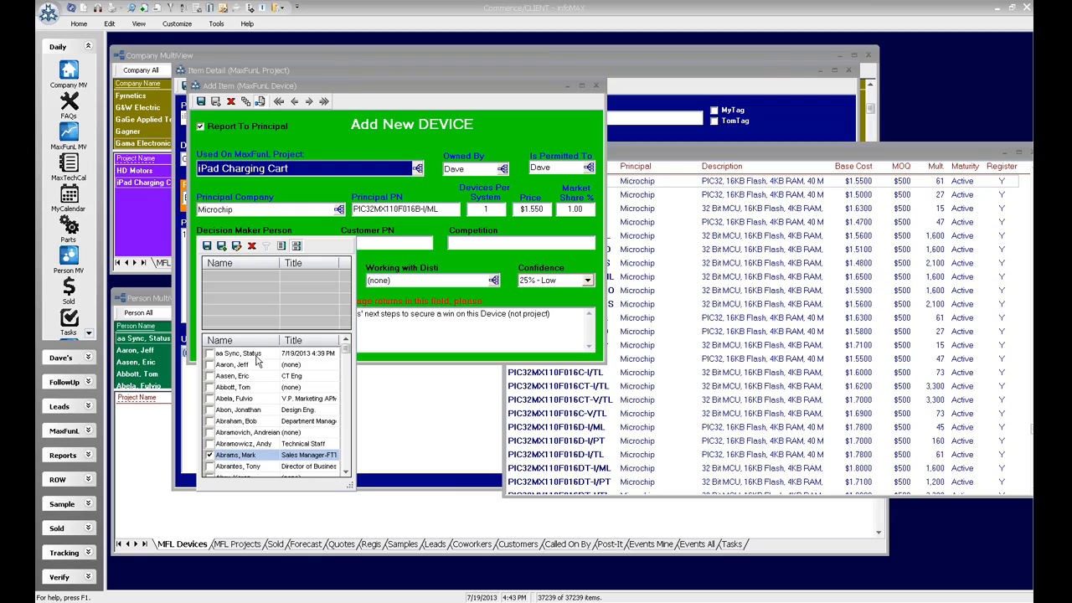
{"action": "left_click", "coordinate": [207, 246]}
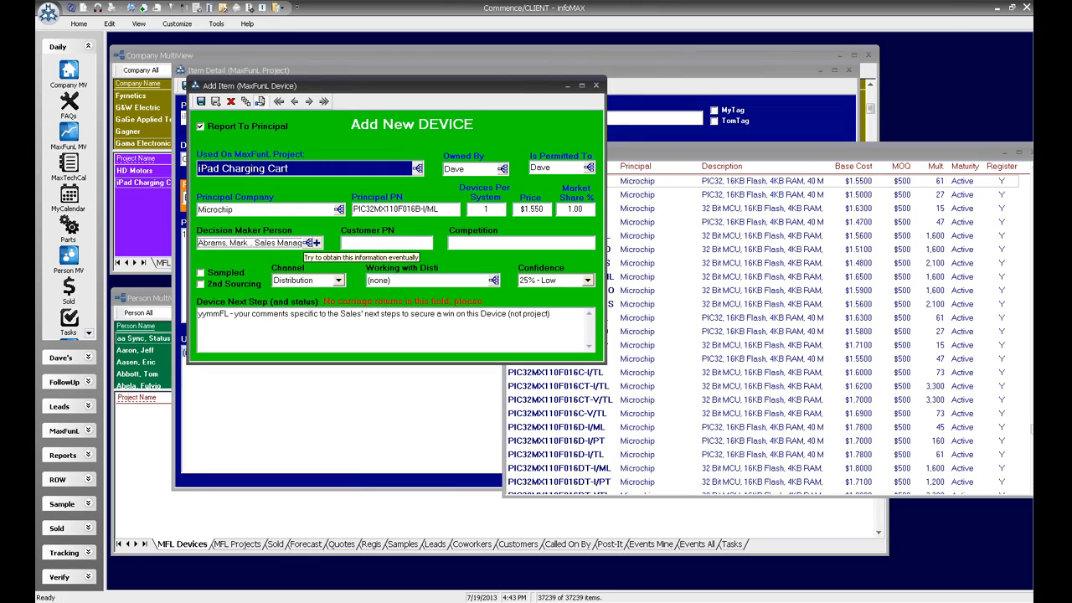
Step: Enter Atmel as the competition for the device
{"action": "left_click", "coordinate": [479, 243]}
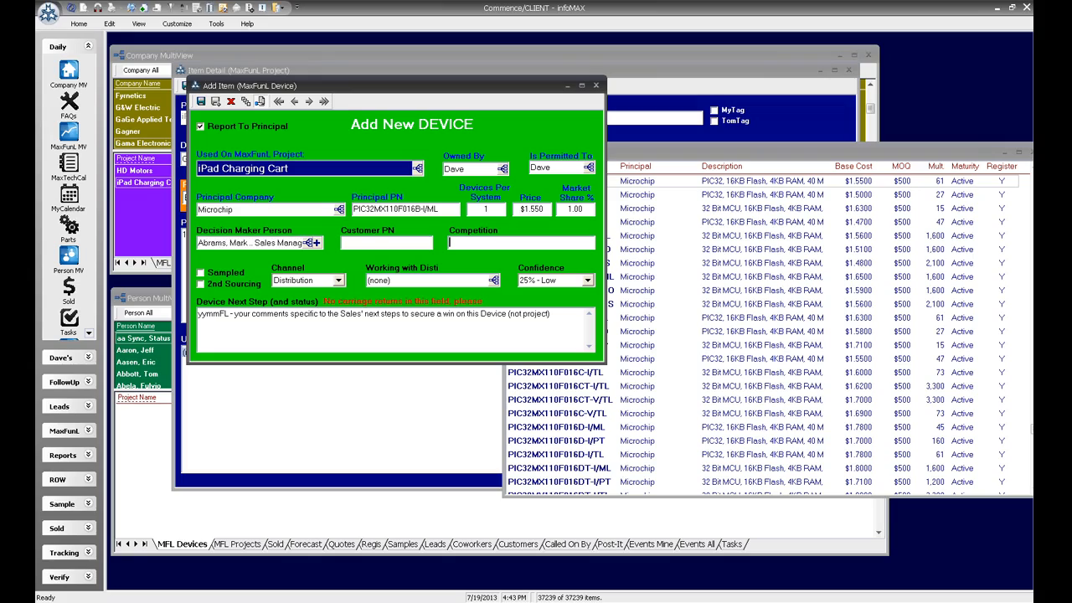
{"action": "type", "text": "Atm"}
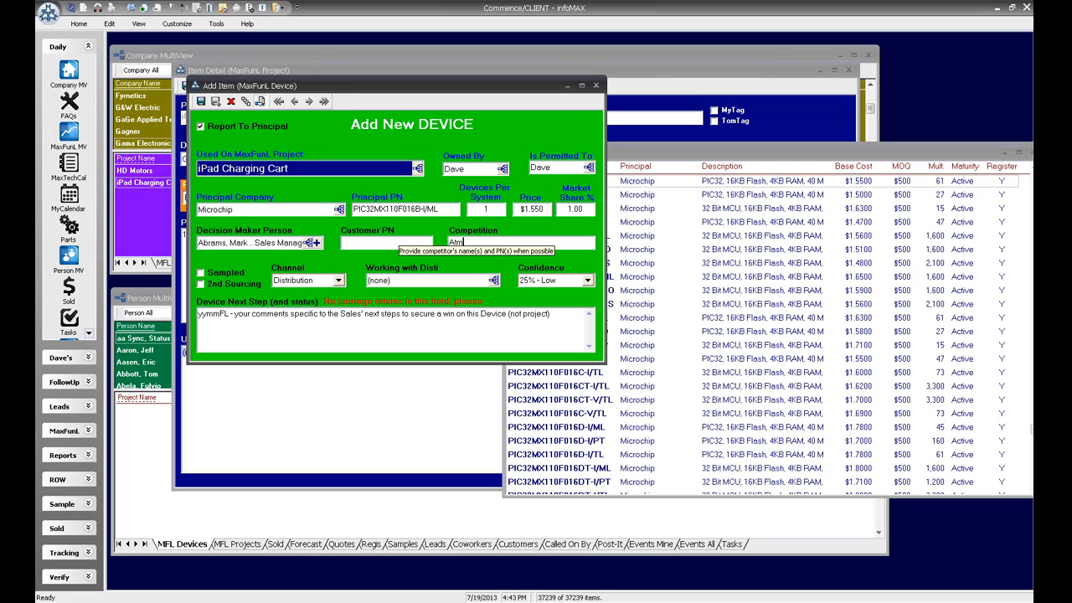
{"action": "type", "text": "el"}
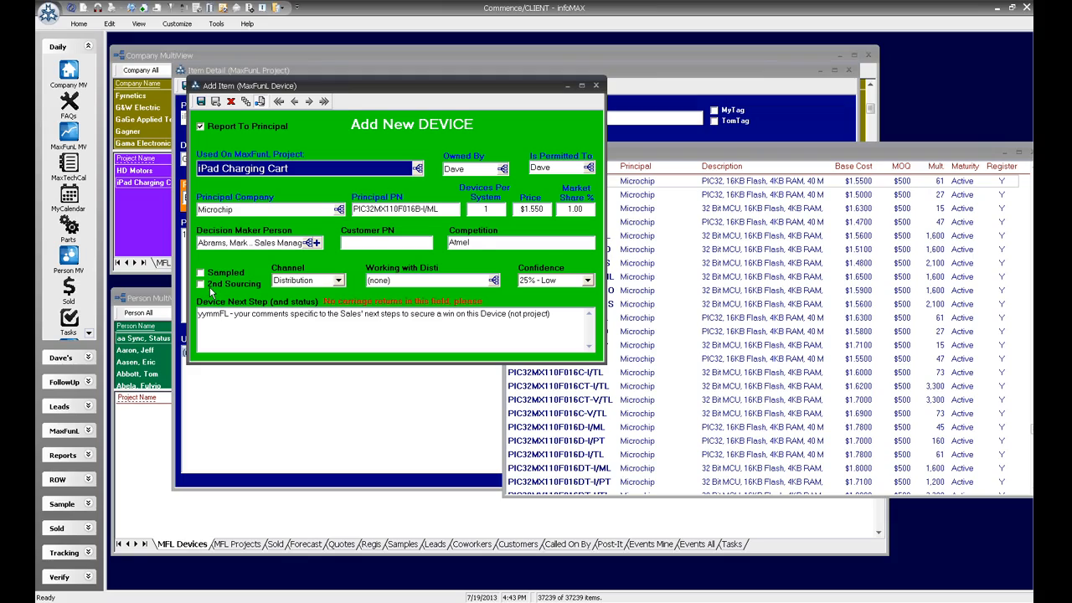
Step: Set the distributor being worked with on the device to Avnet Memec - IL
{"action": "left_click", "coordinate": [494, 281]}
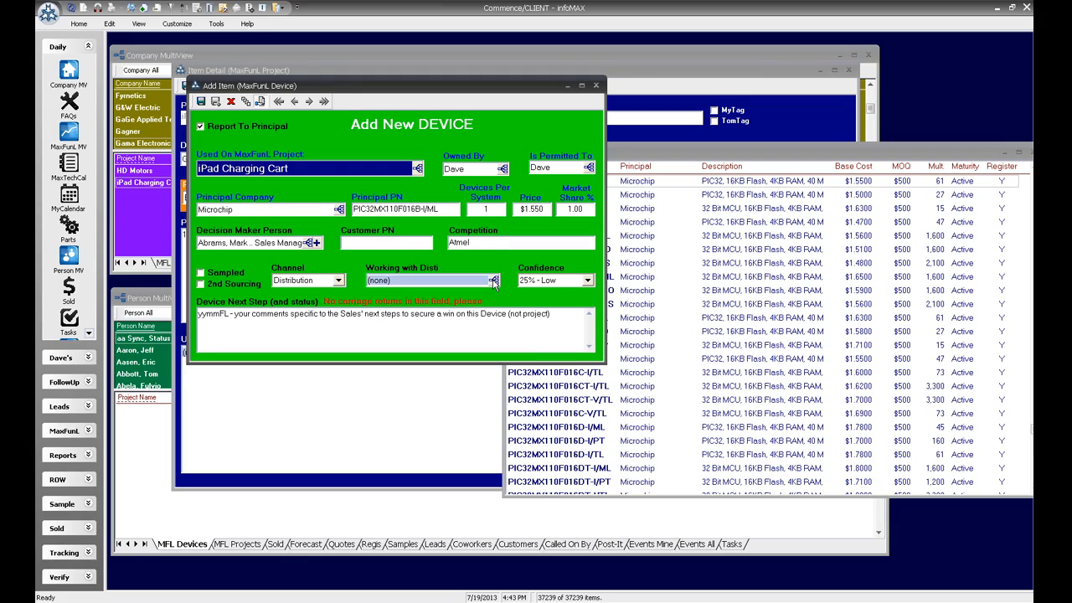
{"action": "key", "text": "Down"}
{"action": "key", "text": "Down"}
{"action": "key", "text": "Down"}
{"action": "key", "text": "Down"}
{"action": "key", "text": "Down"}
{"action": "key", "text": "Down"}
{"action": "key", "text": "Down"}
{"action": "key", "text": "Down"}
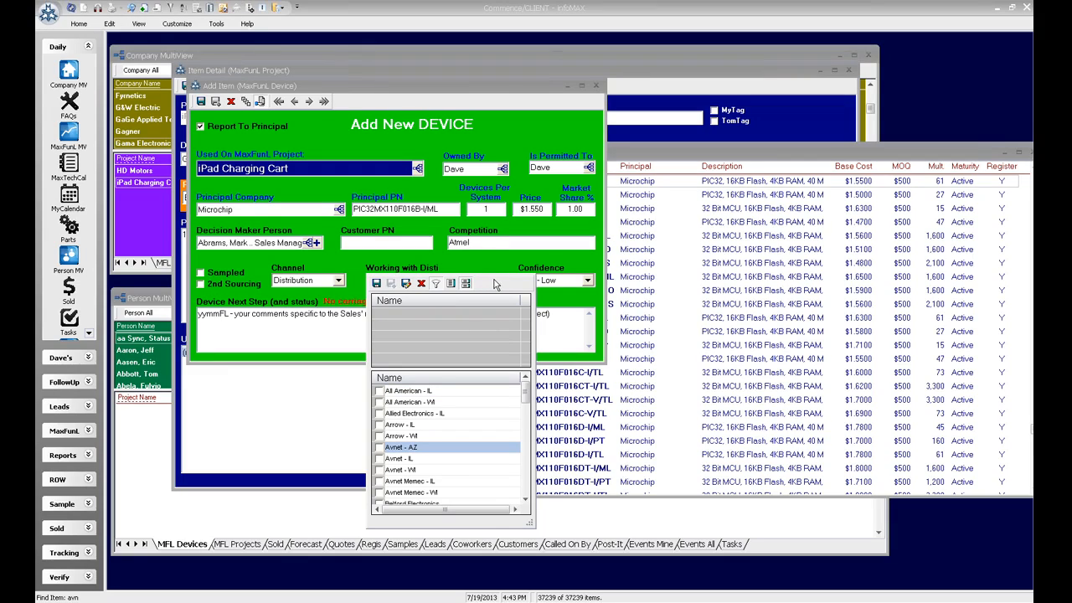
{"action": "key", "text": "Return"}
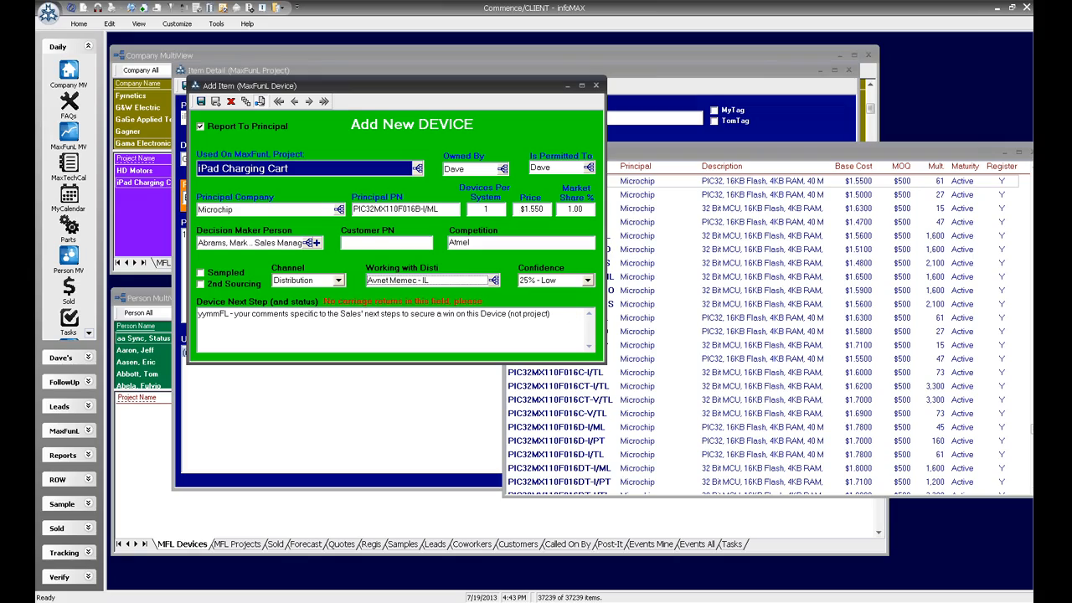
Step: Replace the placeholder device next step with "1307DM - Visit with Microchip FAE by mid August" and save the device
{"action": "left_click_drag", "start_coordinate": [552, 314], "coordinate": [153, 303]}
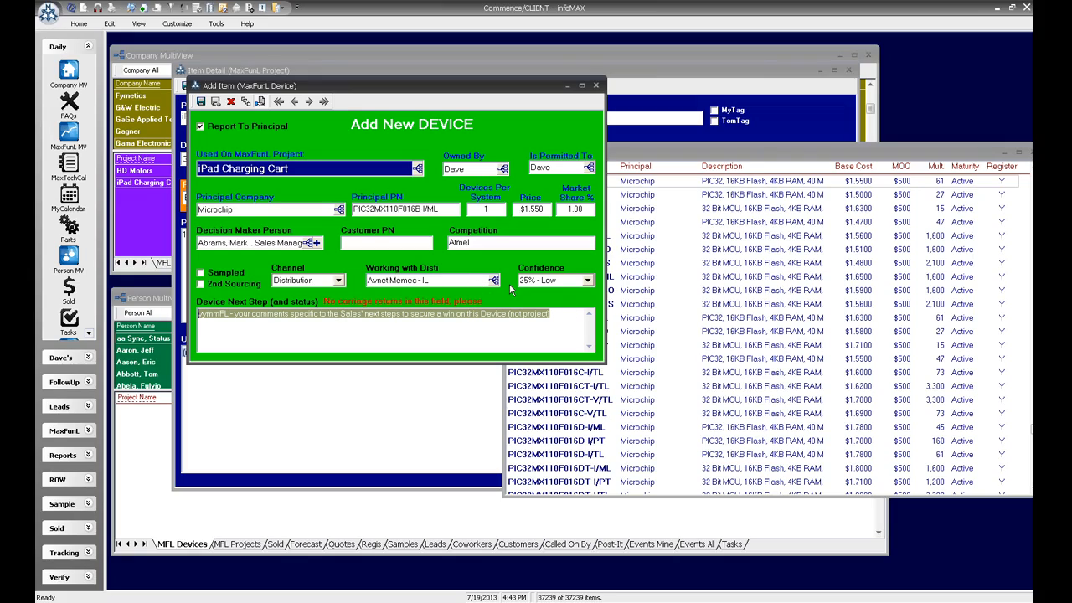
{"action": "type", "text": "1307"}
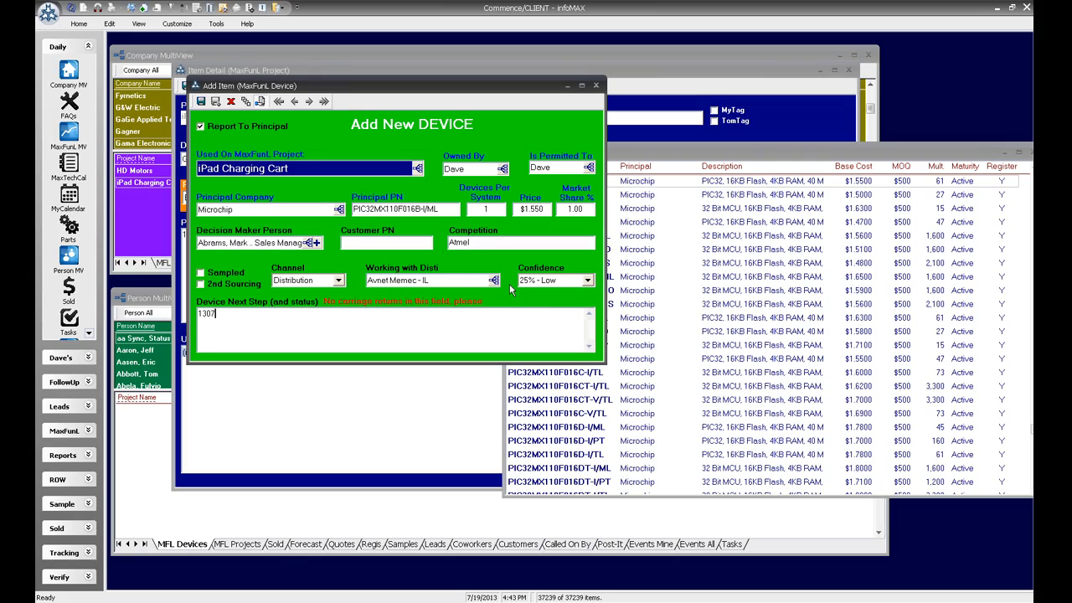
{"action": "type", "text": "DM - Visit"}
{"action": "type", "text": "with Microchip FAE by mid August"}
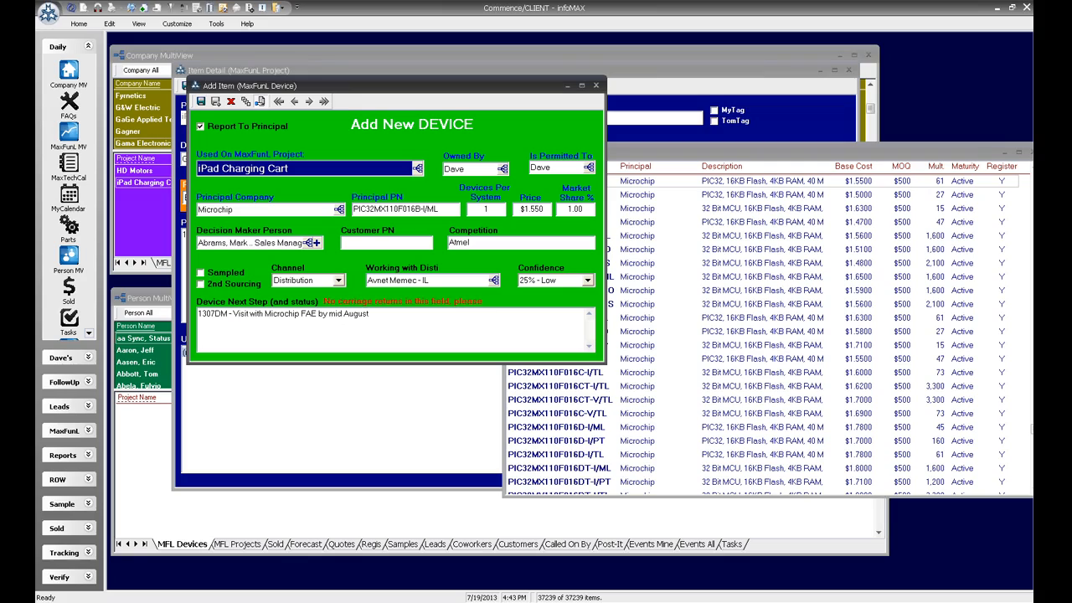
{"action": "left_click", "coordinate": [201, 101]}
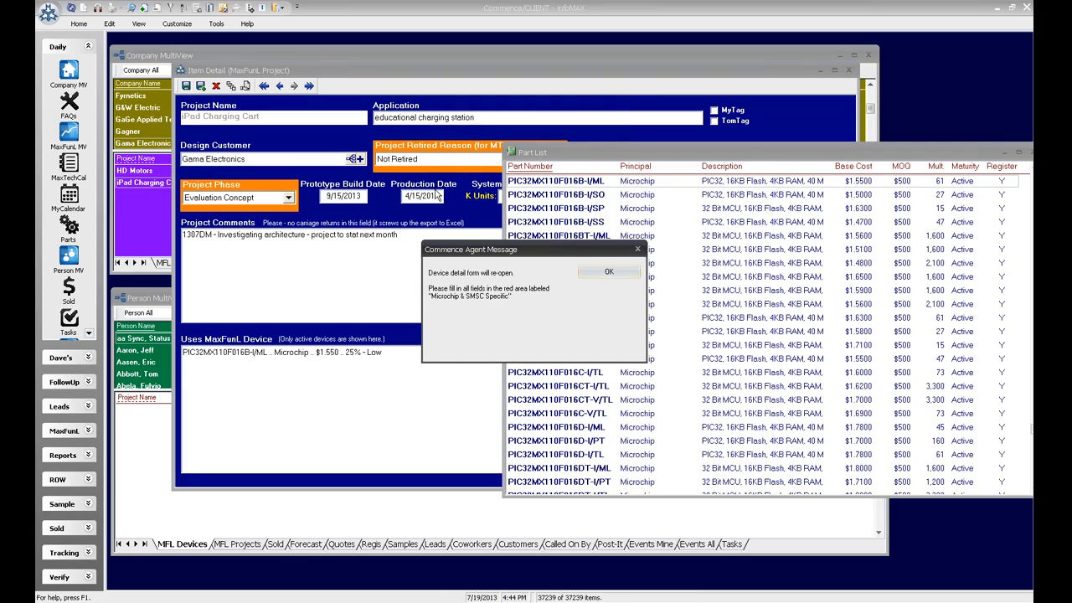
Step: Reopen the device detail form and enter battery charger as the Microchip end equipment with a product lifetime of 5
{"action": "left_click_drag", "start_coordinate": [498, 252], "coordinate": [433, 159]}
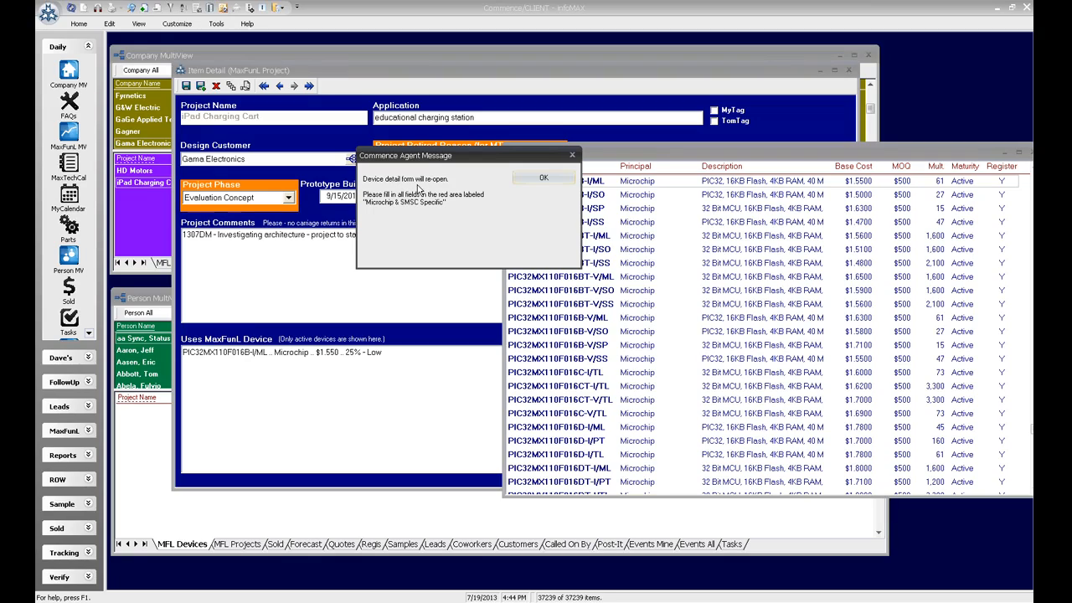
{"action": "left_click", "coordinate": [520, 177]}
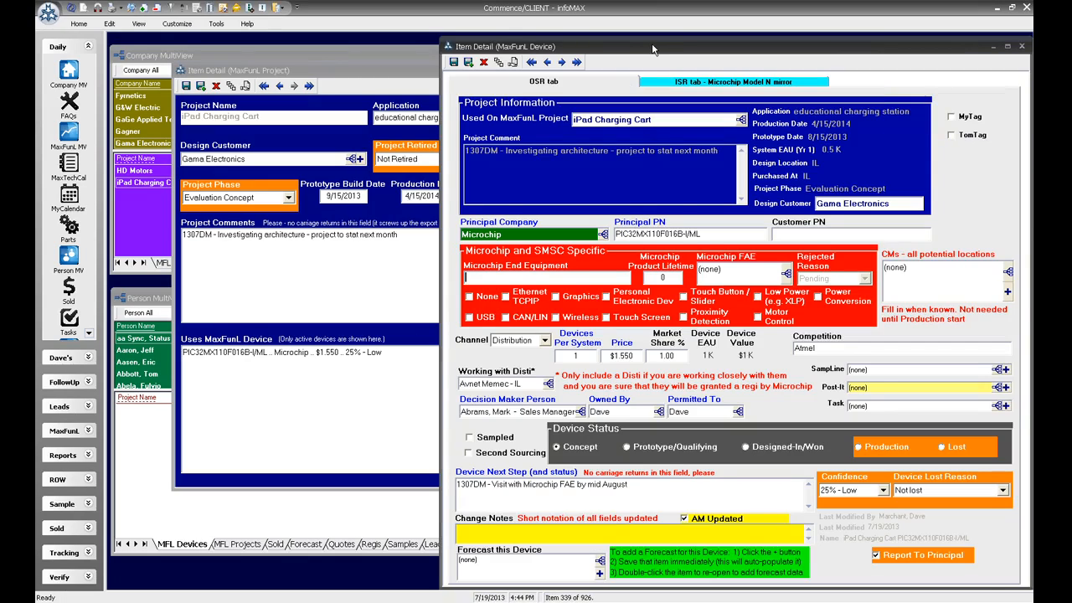
{"action": "left_click_drag", "start_coordinate": [653, 51], "coordinate": [442, 39]}
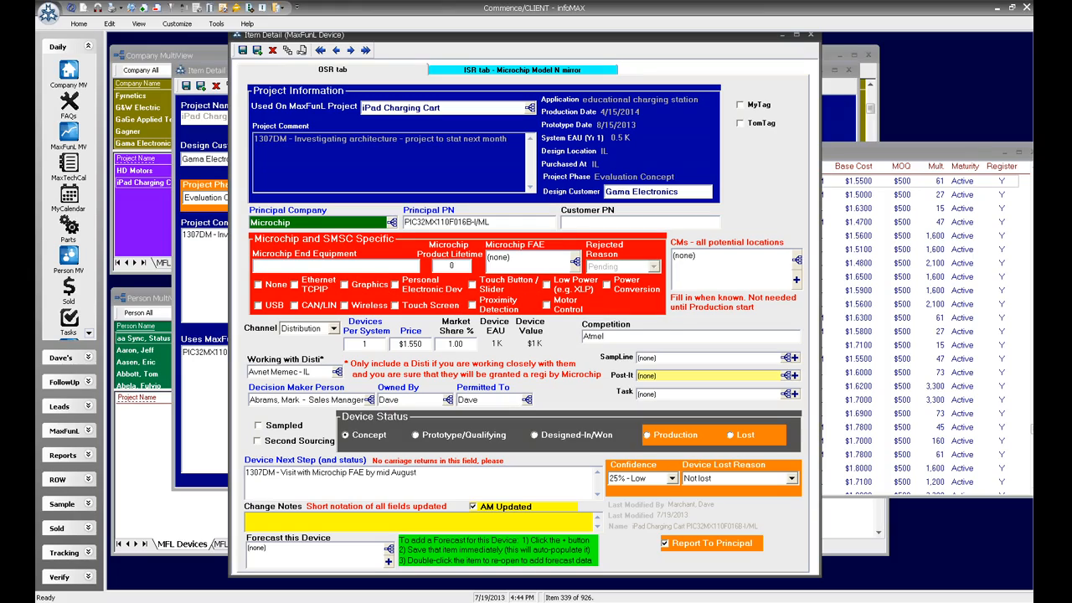
{"action": "type", "text": "chA"}
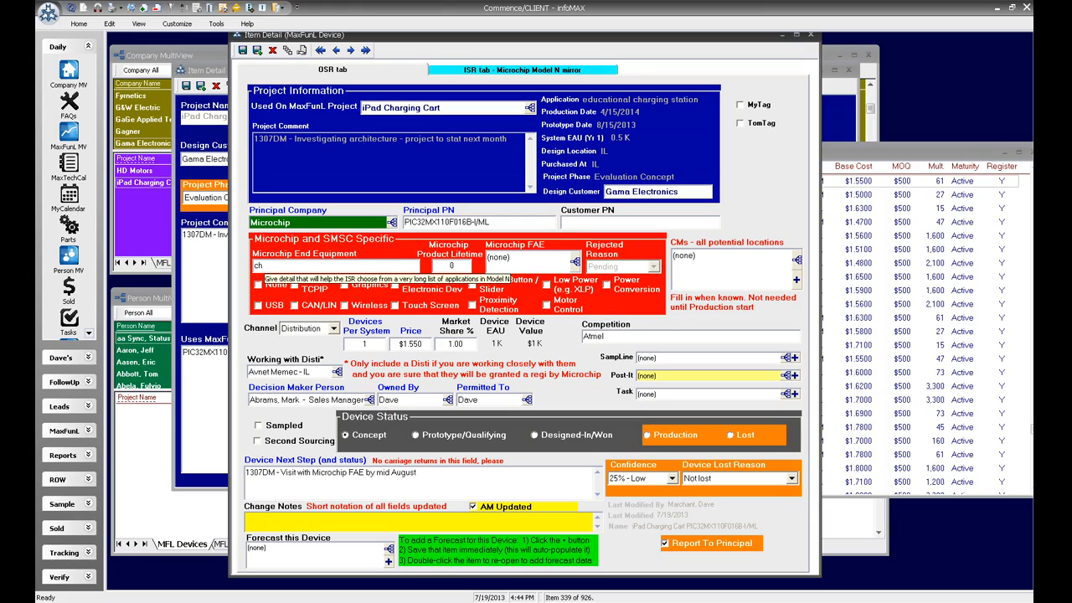
{"action": "key", "text": "BackSpace"}
{"action": "key", "text": "BackSpace"}
{"action": "key", "text": "BackSpace"}
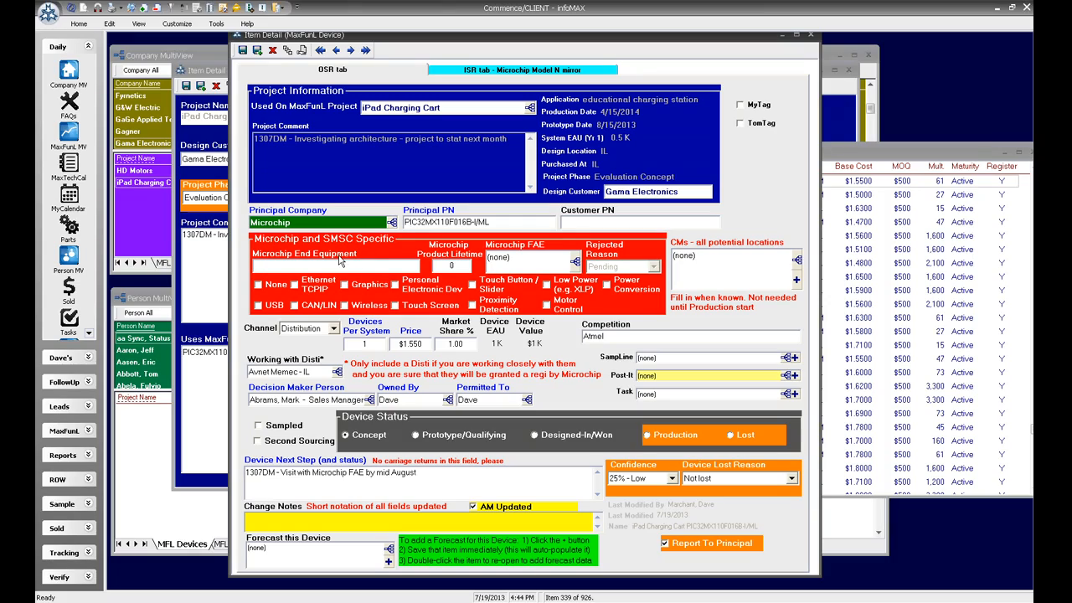
{"action": "type", "text": "batte"}
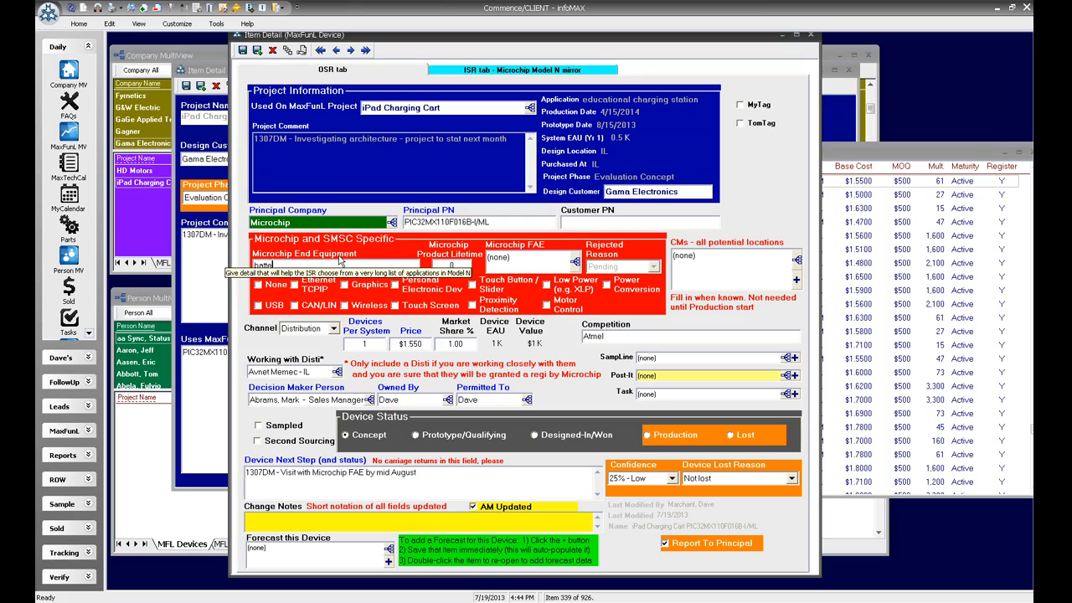
{"action": "type", "text": "ry charger"}
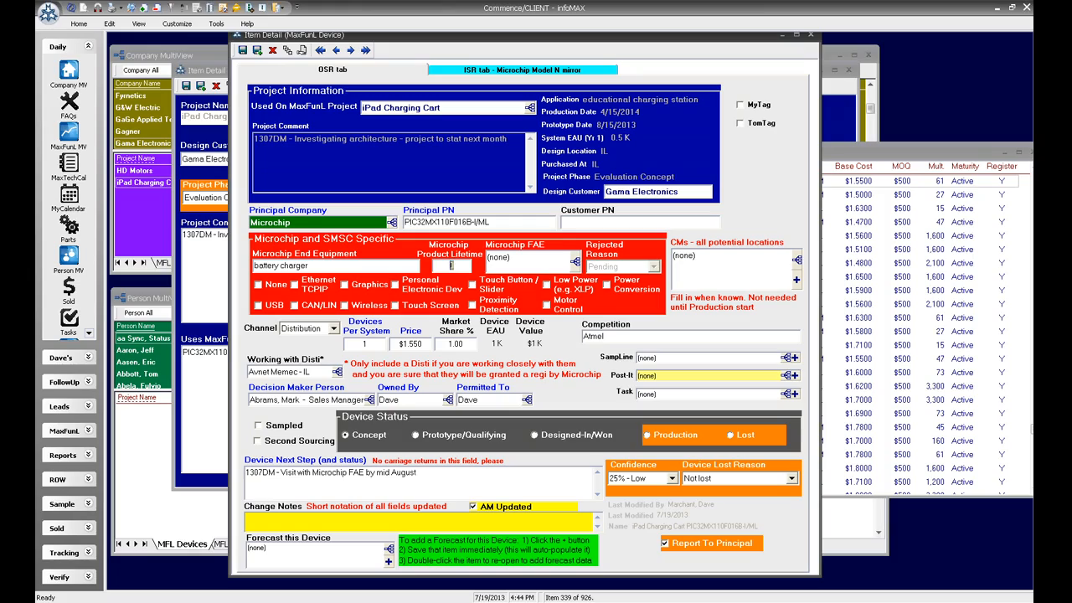
{"action": "type", "text": "5"}
Step: Assign the principal field applications contact as the Microchip FAE and mark the USB, Ethernet TCPIP and Graphics functions on the device
{"action": "left_click", "coordinate": [575, 263]}
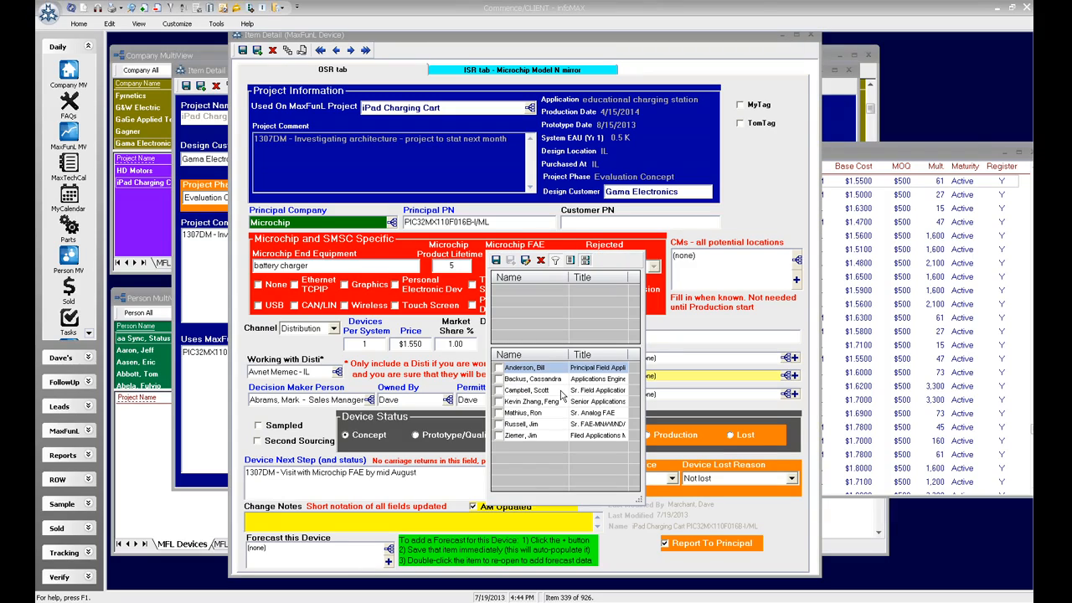
{"action": "left_click", "coordinate": [500, 391]}
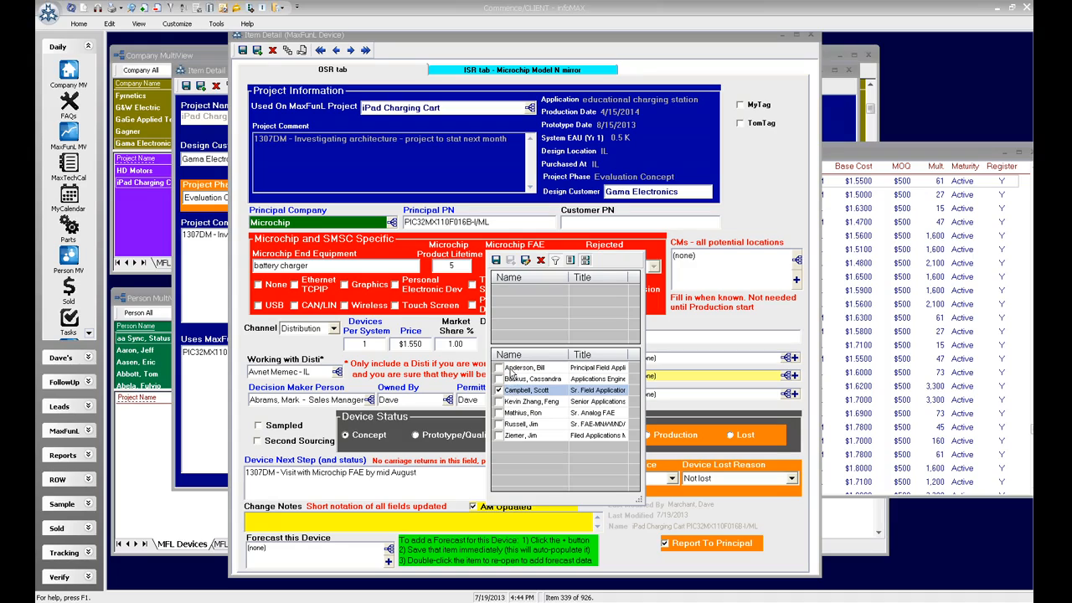
{"action": "left_click", "coordinate": [498, 369]}
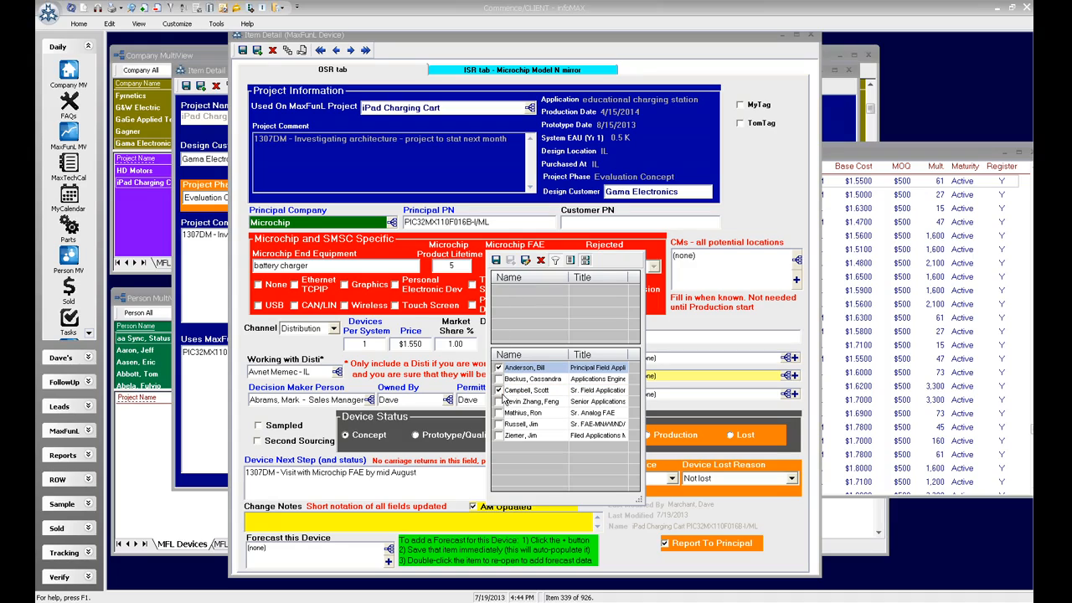
{"action": "left_click", "coordinate": [504, 394]}
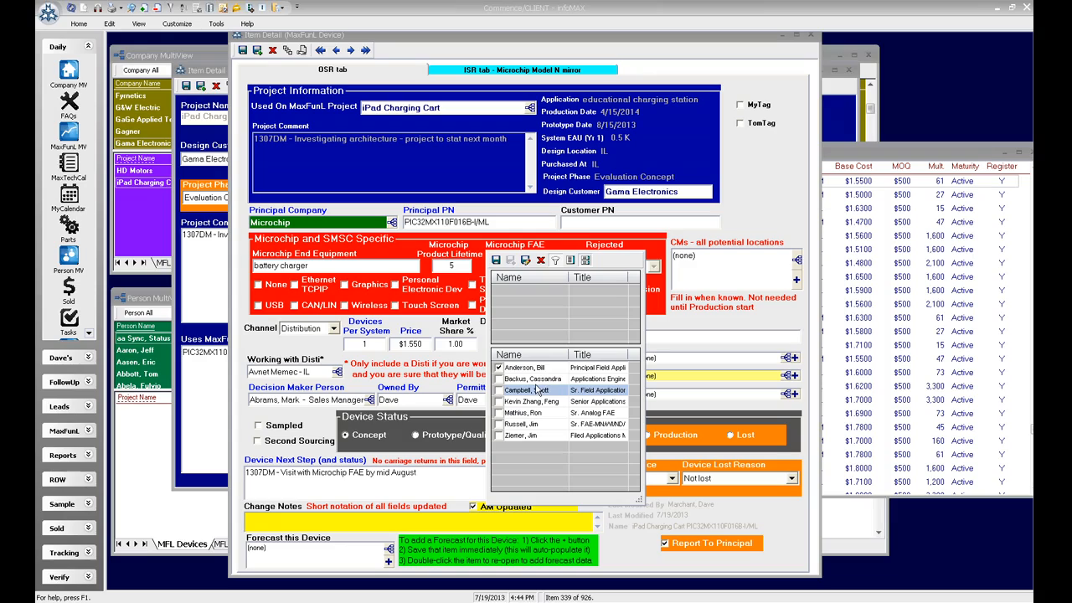
{"action": "left_click", "coordinate": [496, 262]}
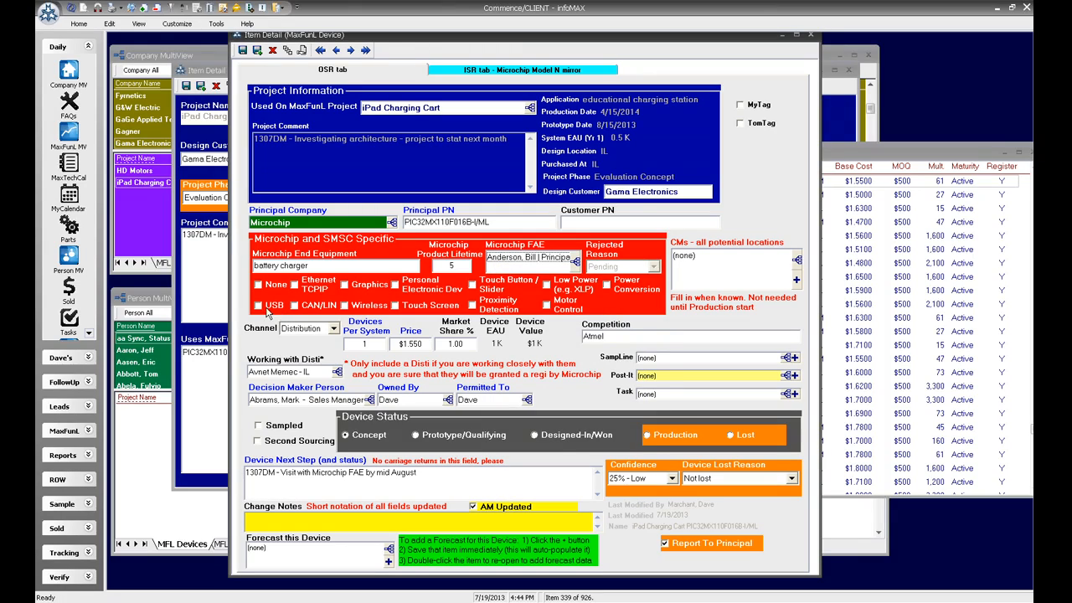
{"action": "left_click", "coordinate": [259, 305]}
{"action": "left_click", "coordinate": [344, 285]}
Step: Enter the change note "1307DM - new project (bogus do not enter)" on the device and save it
{"action": "left_click", "coordinate": [276, 518]}
{"action": "type", "text": "1307"}
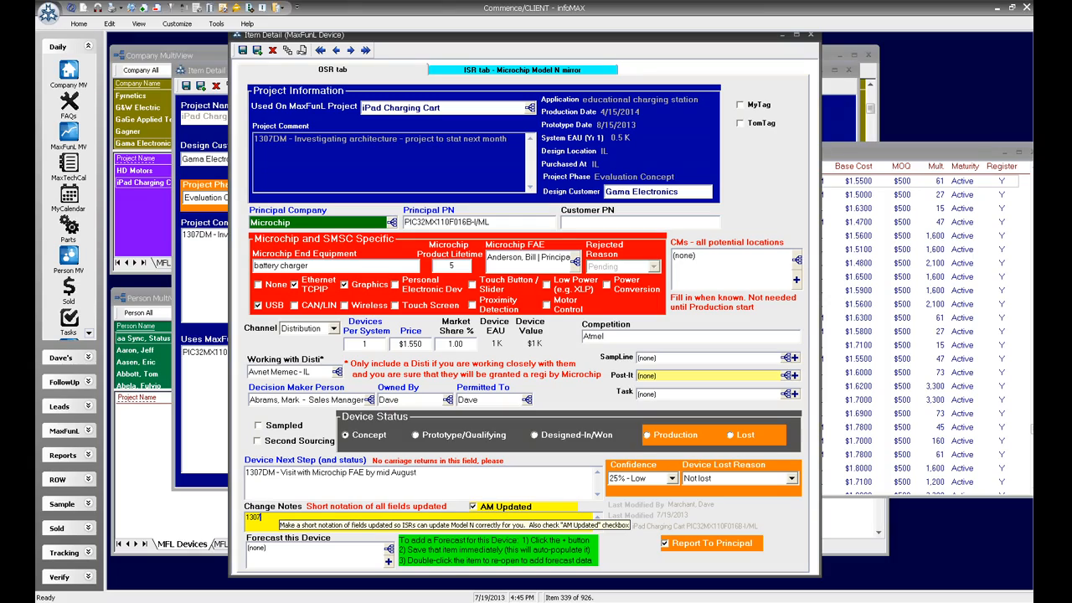
{"action": "type", "text": "DM - new project (bogus do not enter"}
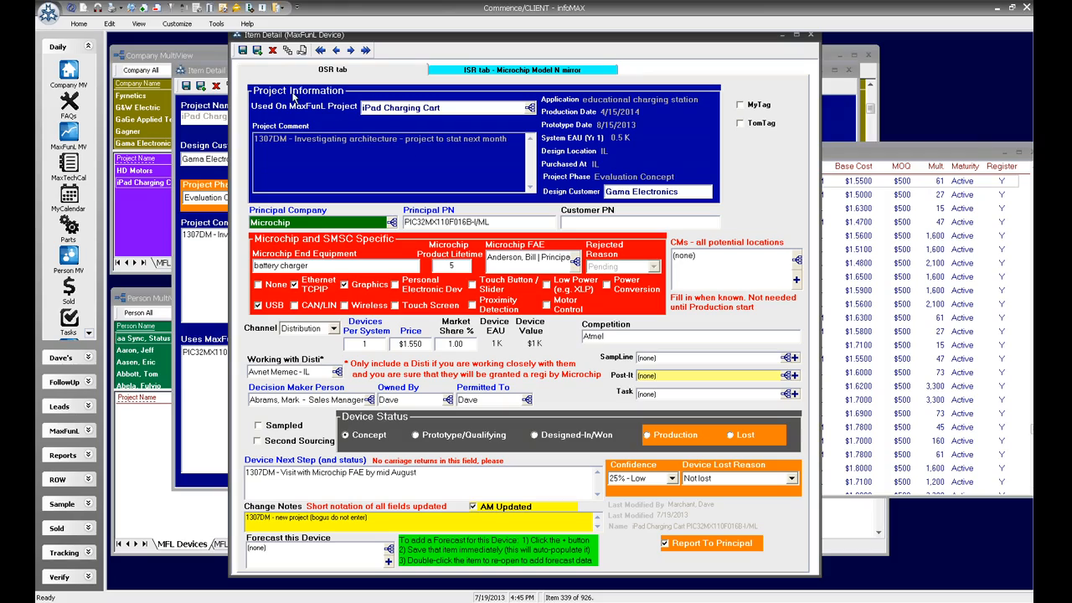
{"action": "left_click", "coordinate": [244, 51]}
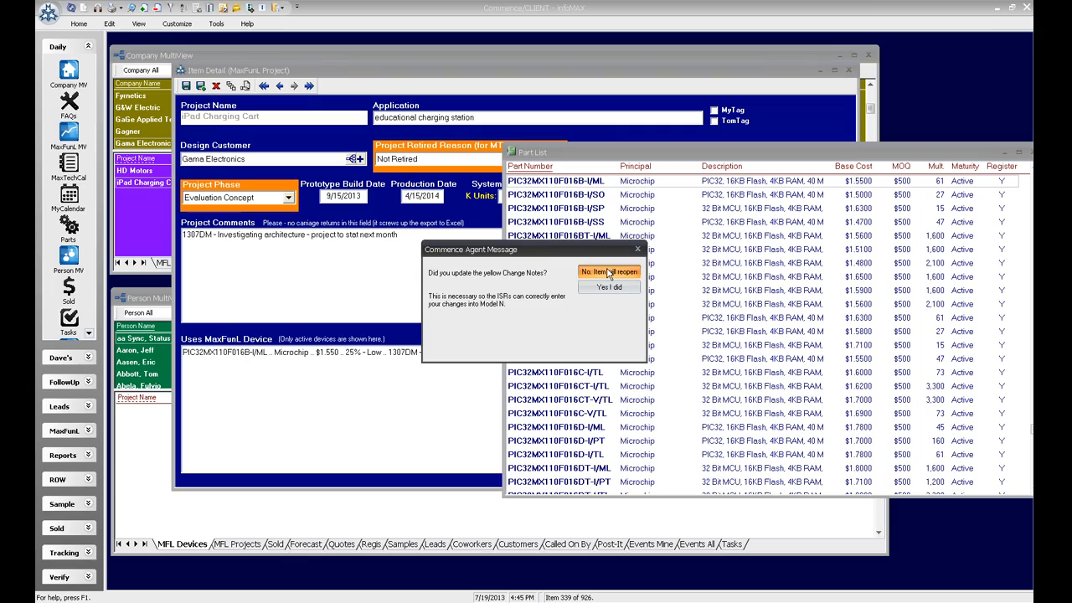
{"action": "left_click", "coordinate": [609, 272]}
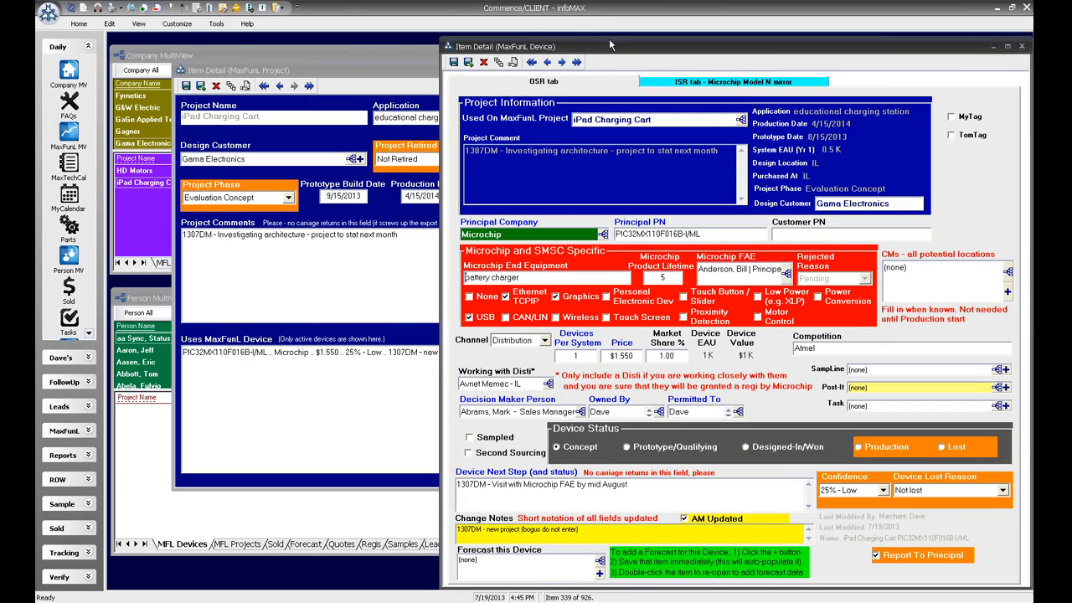
{"action": "left_click_drag", "start_coordinate": [611, 47], "coordinate": [536, 48]}
{"action": "left_click", "coordinate": [376, 62]}
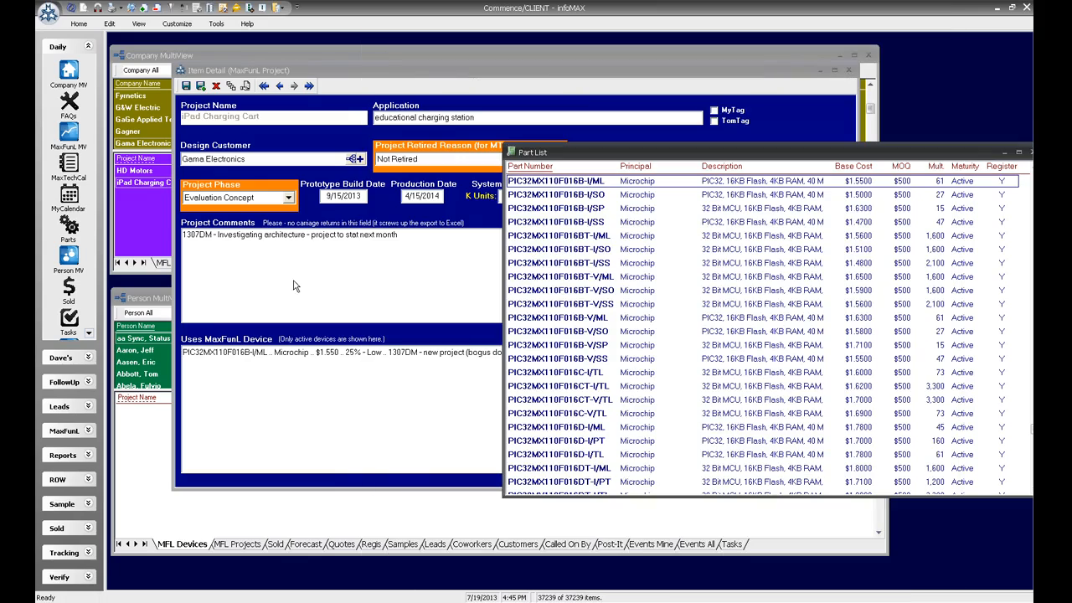
Step: Save and close the iPad Charging Cart project and list Gama Electronics' MFL devices, acknowledging that the change was noted
{"action": "left_click", "coordinate": [295, 283]}
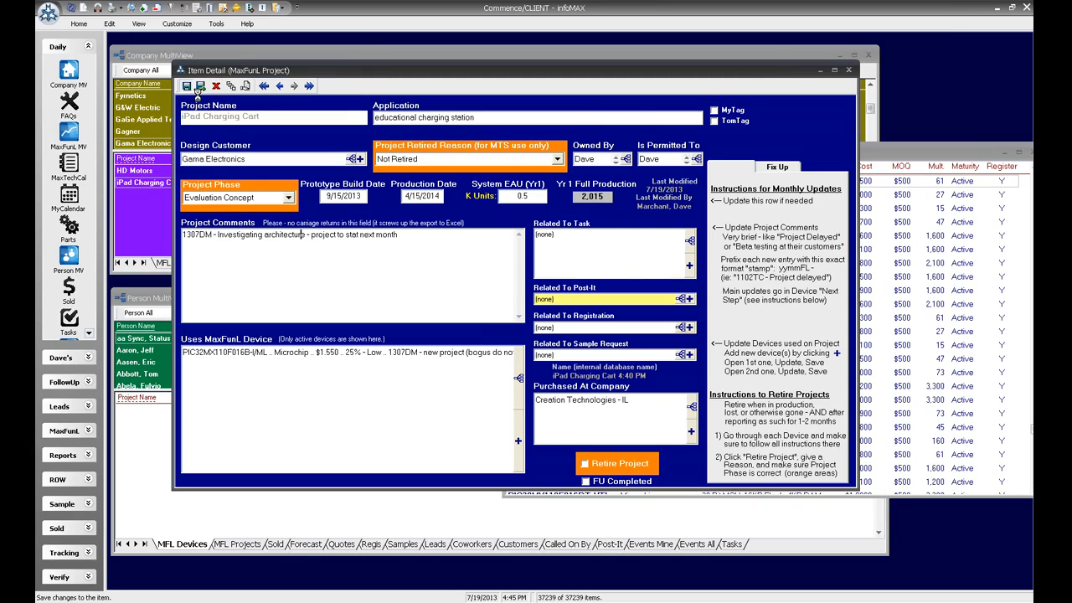
{"action": "left_click", "coordinate": [200, 87]}
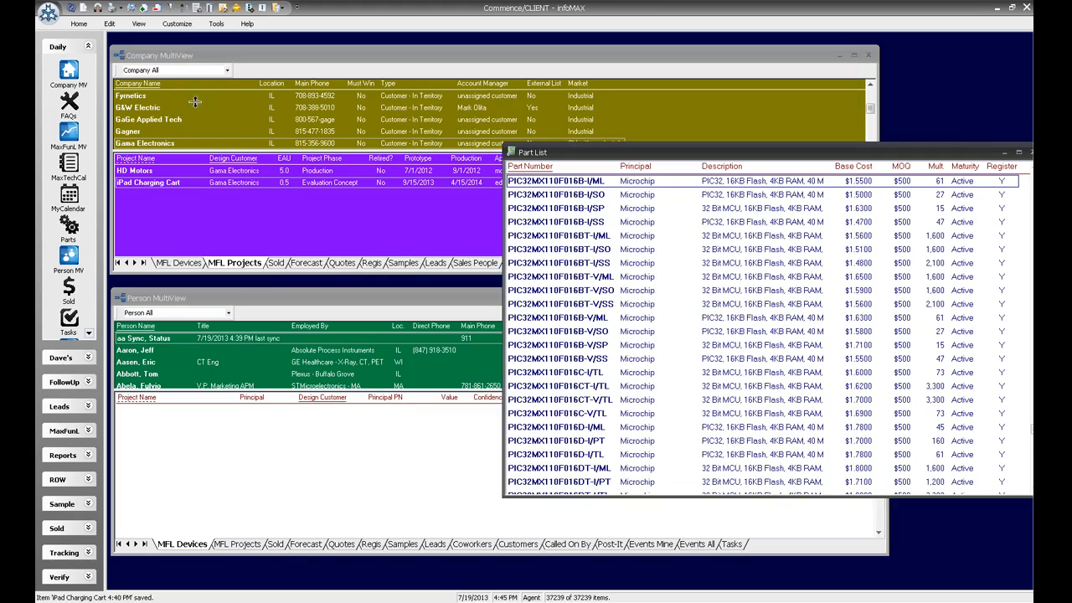
{"action": "left_click", "coordinate": [182, 263]}
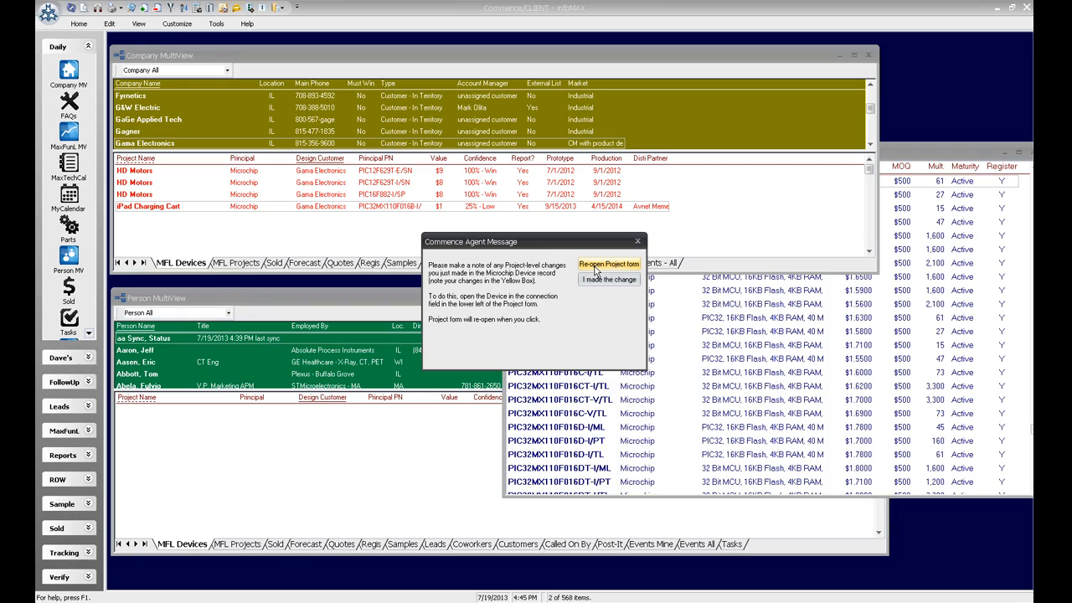
{"action": "left_click", "coordinate": [596, 281]}
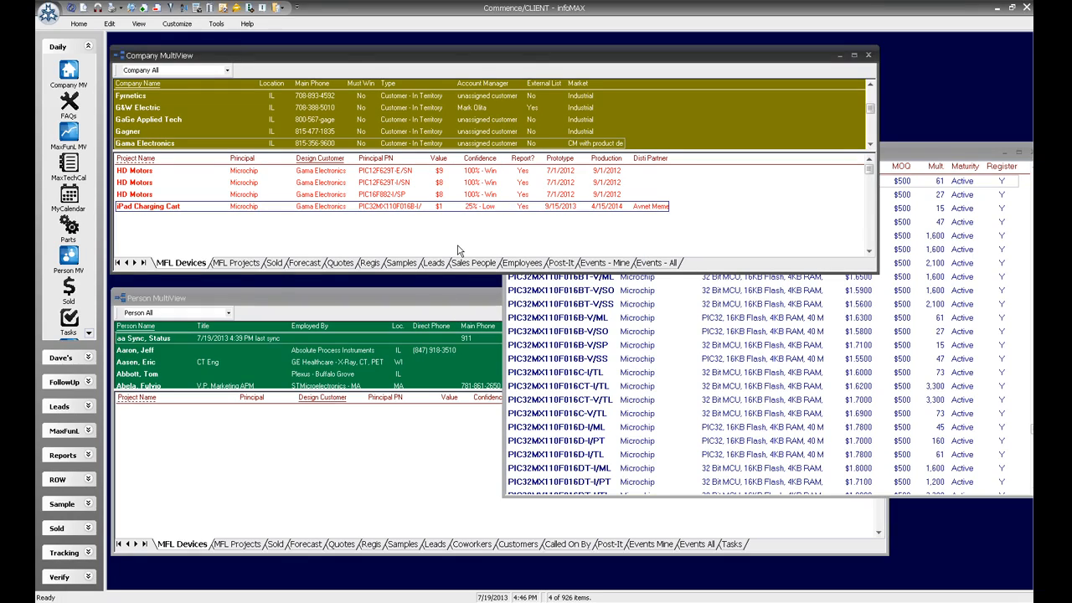
Step: In the iPad Charging Cart device's Model N mirror, clear AM Updated, prefix the change notes with "1307ti - entered" and save
{"action": "double_click", "coordinate": [391, 207]}
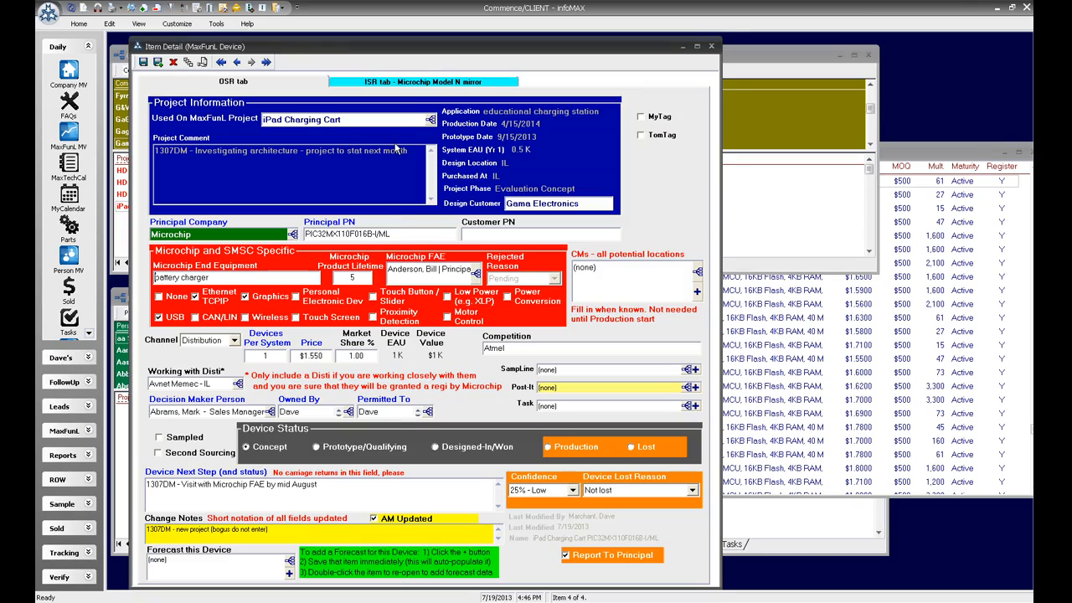
{"action": "left_click", "coordinate": [376, 83]}
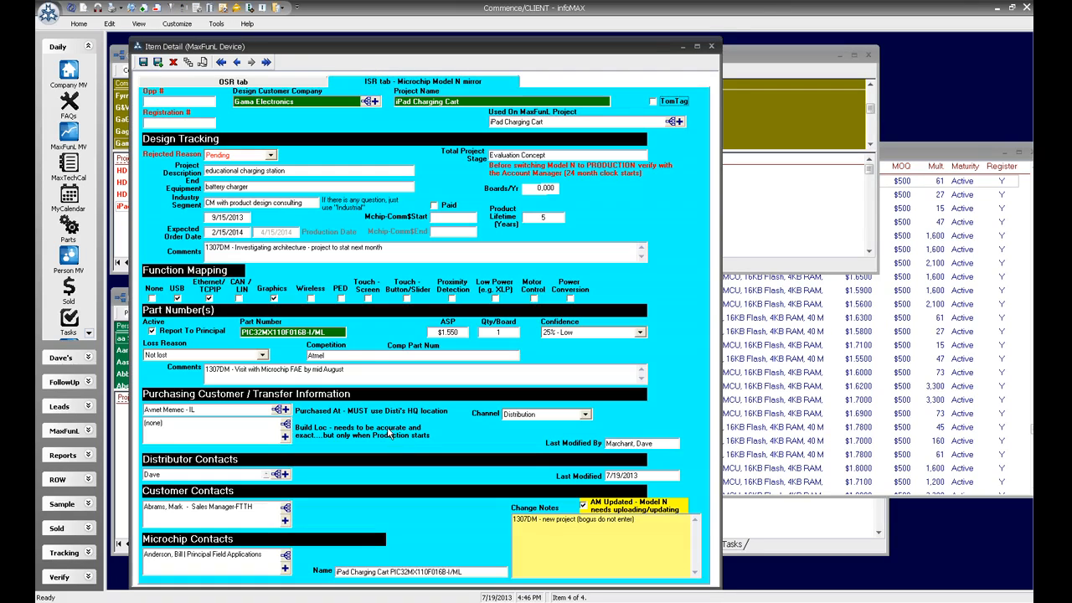
{"action": "left_click", "coordinate": [584, 507]}
{"action": "left_click", "coordinate": [526, 519]}
{"action": "type", "text": "1307"}
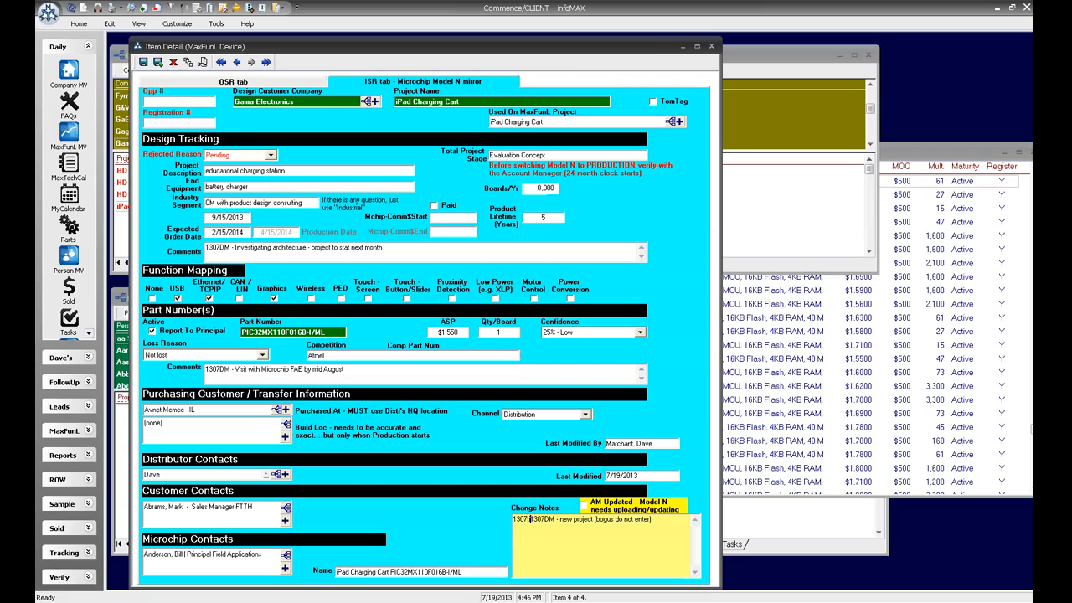
{"action": "type", "text": "ti - entered"}
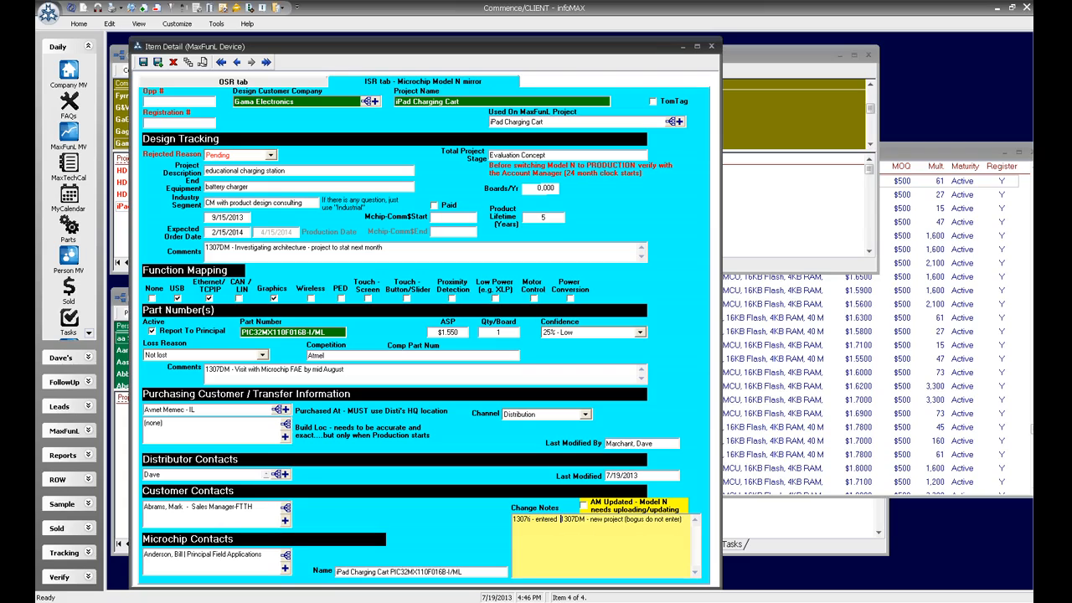
{"action": "left_click", "coordinate": [158, 62]}
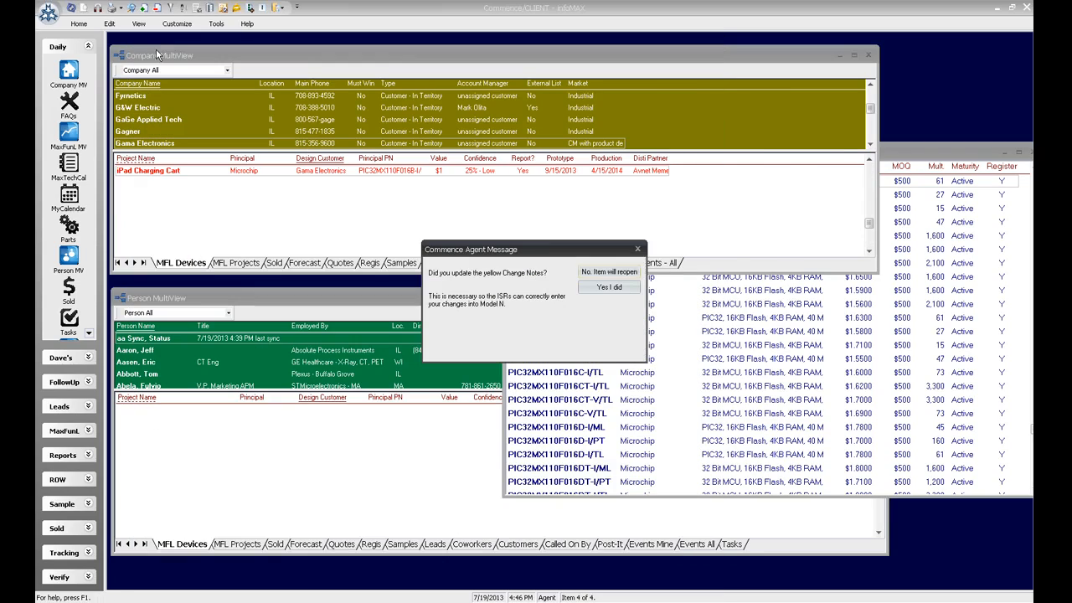
{"action": "left_click", "coordinate": [586, 287]}
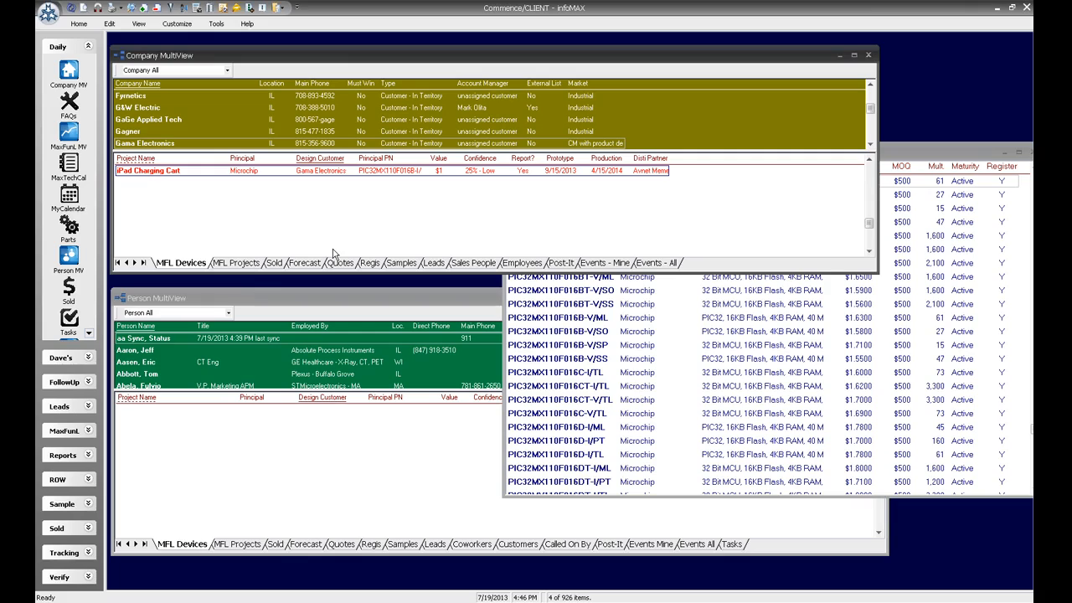
Step: Open the iPad Charging Cart project from its device record and set the system EAU to 1.0 K units and production date to 1/15/2014
{"action": "double_click", "coordinate": [307, 173]}
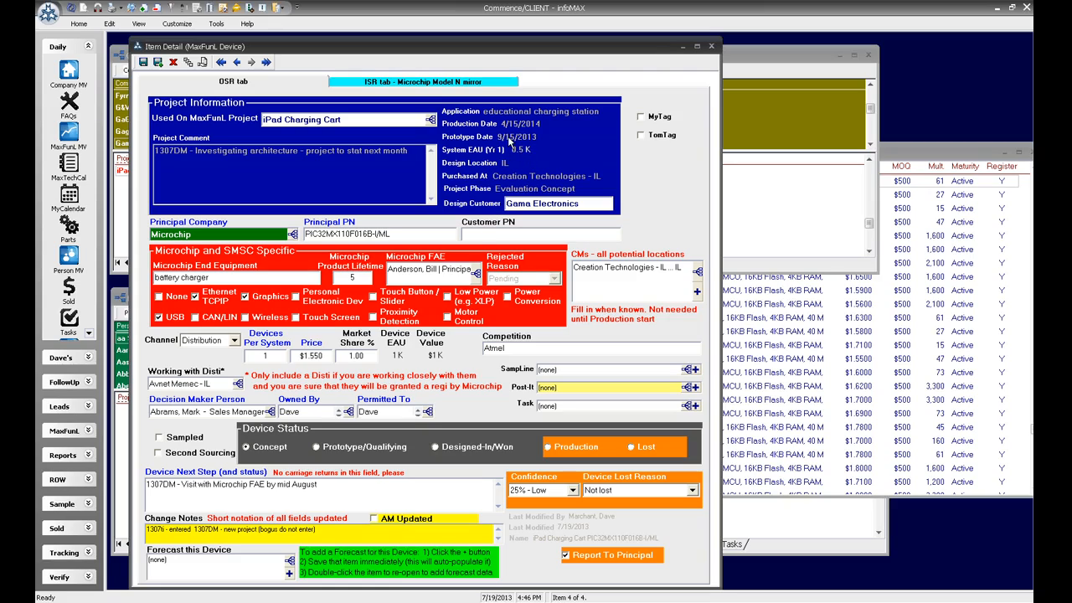
{"action": "left_click_drag", "start_coordinate": [484, 52], "coordinate": [573, 47]}
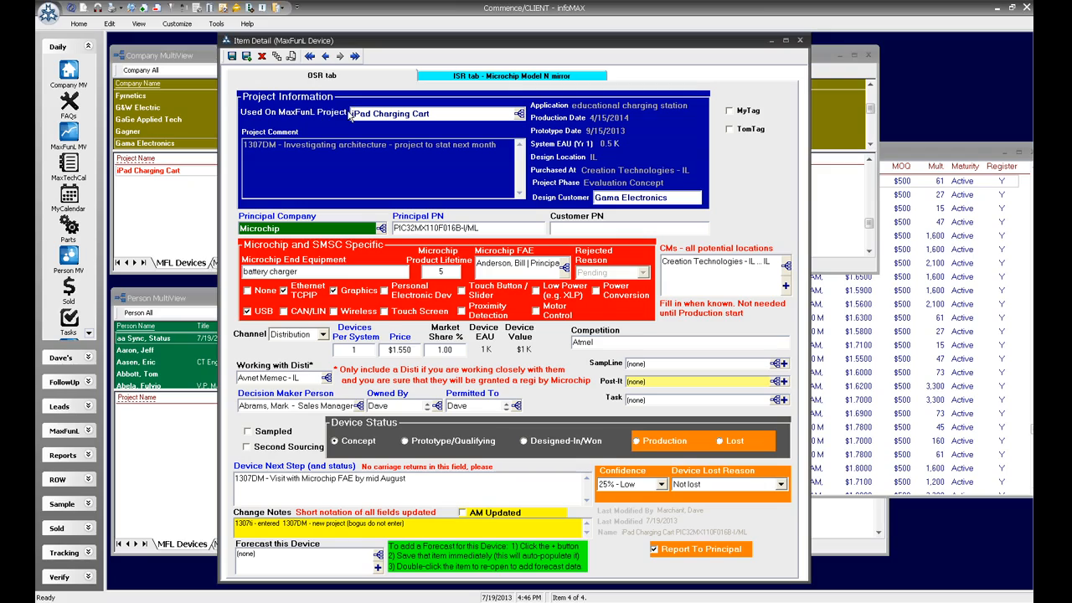
{"action": "left_click", "coordinate": [387, 115]}
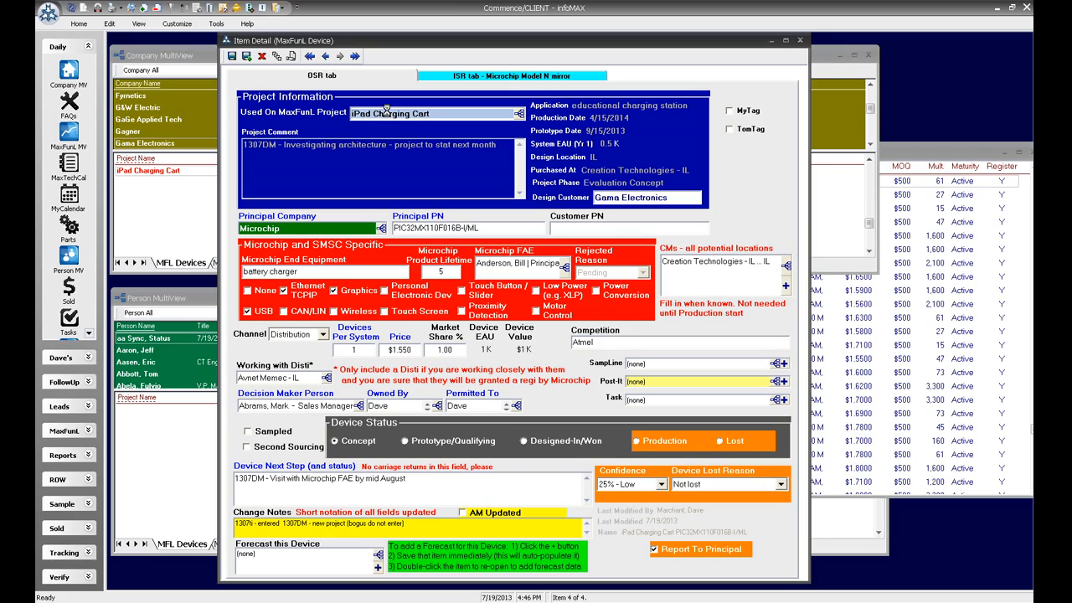
{"action": "double_click", "coordinate": [387, 112]}
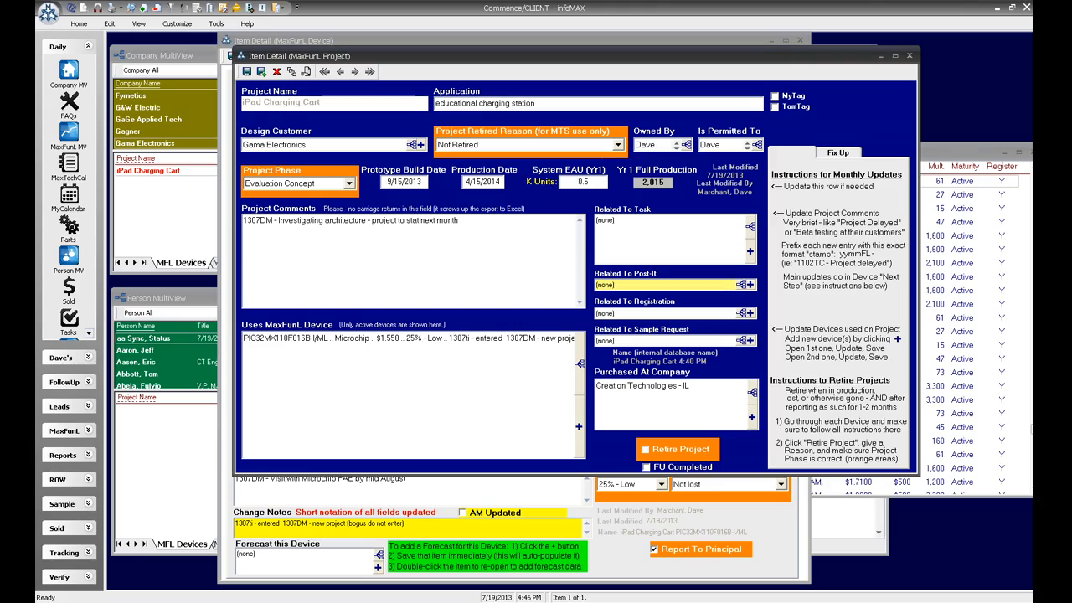
{"action": "left_click", "coordinate": [578, 181]}
{"action": "type", "text": "1"}
{"action": "left_click", "coordinate": [469, 182]}
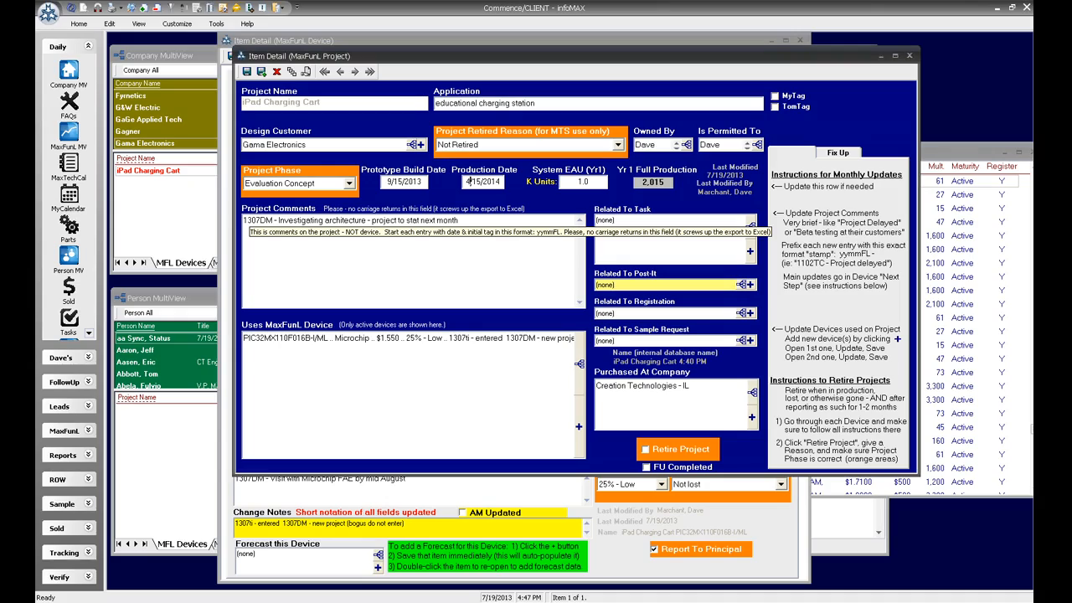
{"action": "type", "text": "1"}
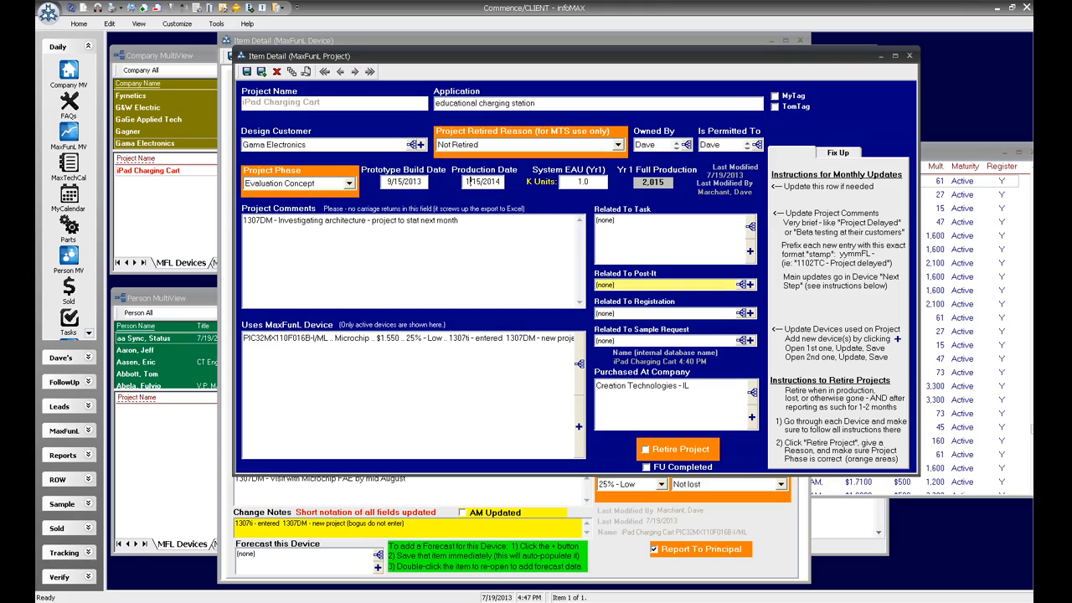
Step: Prefix the project comments with "1308DM - project is a go, fast tracked", save the project, and acknowledge the device change-note reminder
{"action": "left_click", "coordinate": [244, 220]}
{"action": "type", "text": "1308D"}
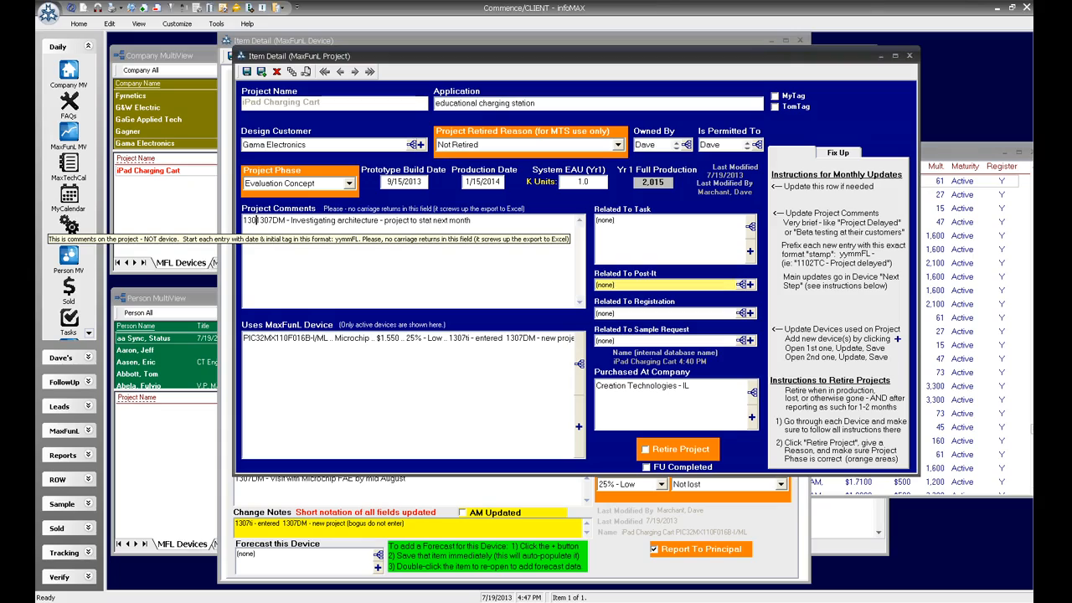
{"action": "type", "text": "M - "}
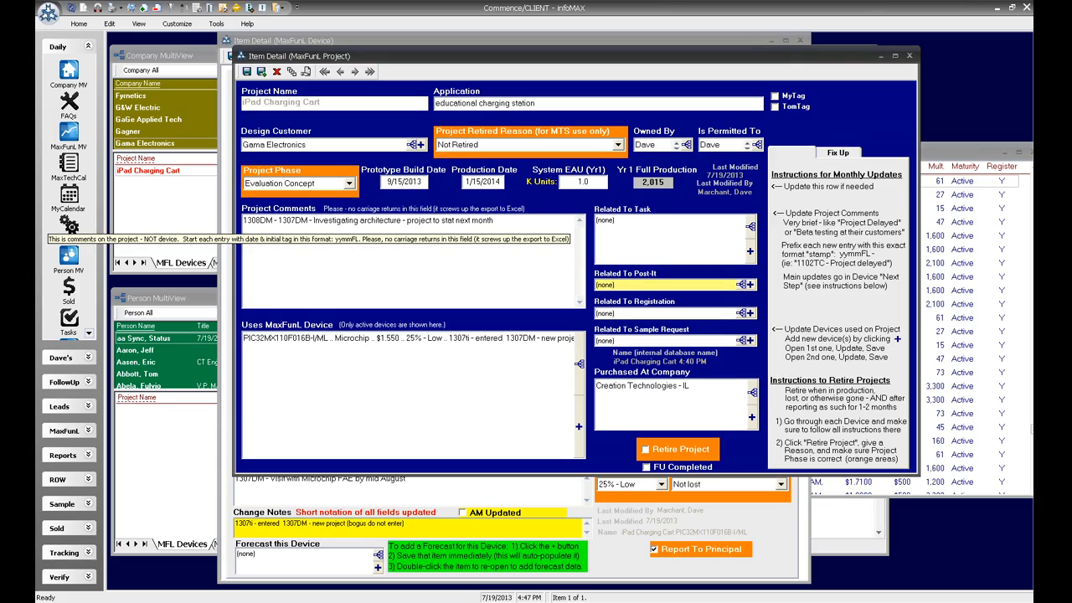
{"action": "type", "text": "prodject is "}
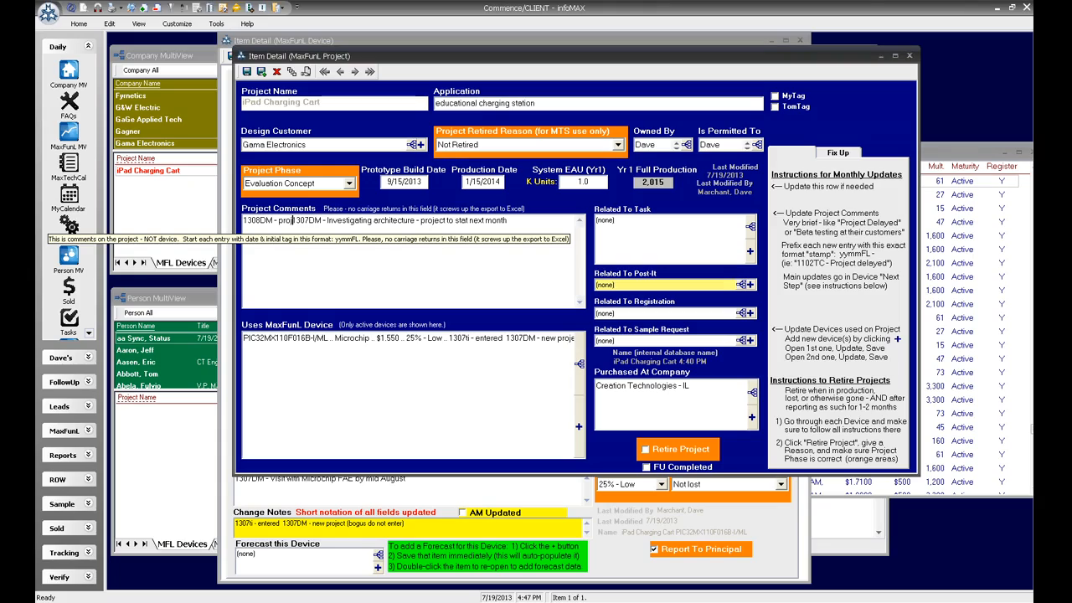
{"action": "type", "text": "a go"}
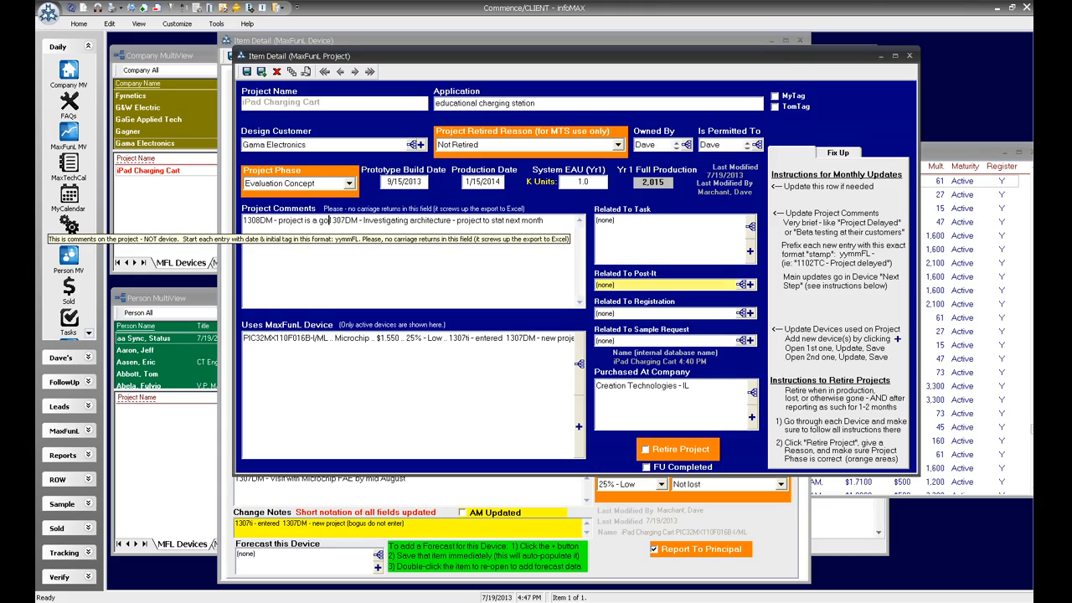
{"action": "type", "text": ", "}
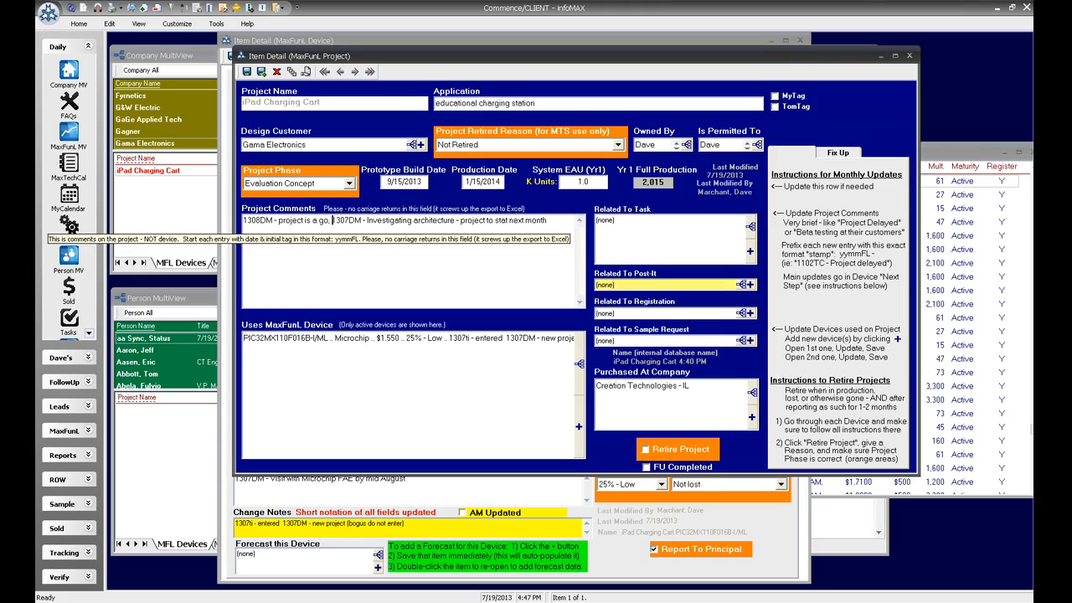
{"action": "type", "text": "fast tracke"}
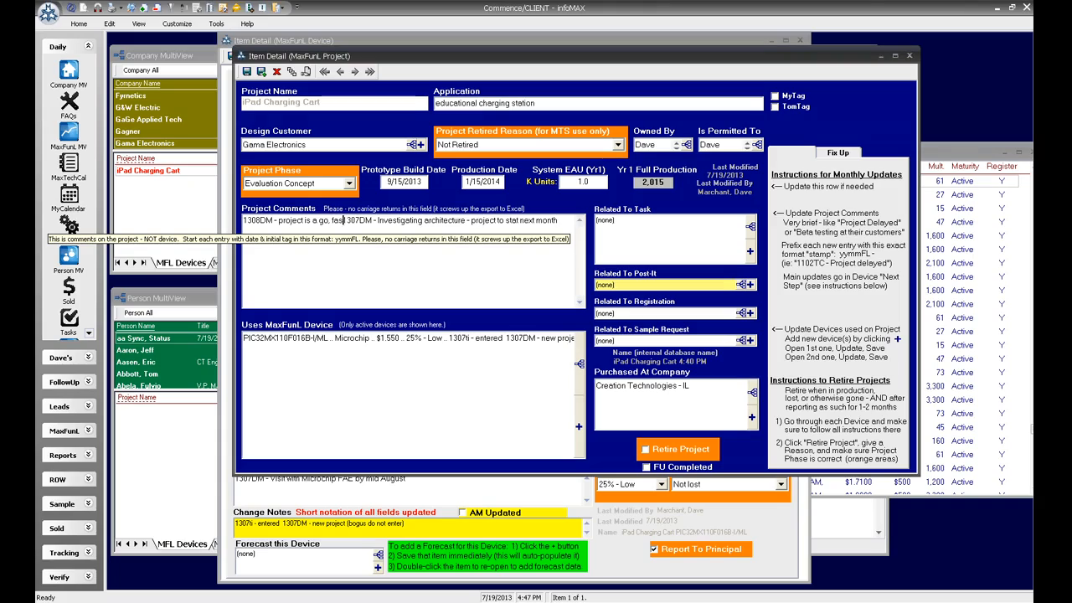
{"action": "type", "text": "d"}
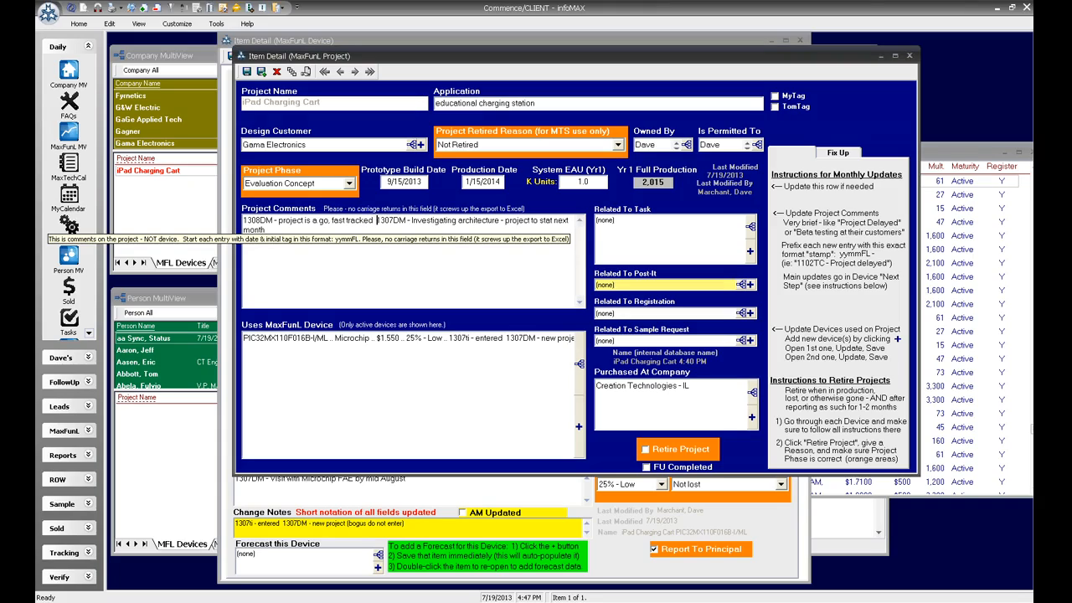
{"action": "left_click", "coordinate": [244, 73]}
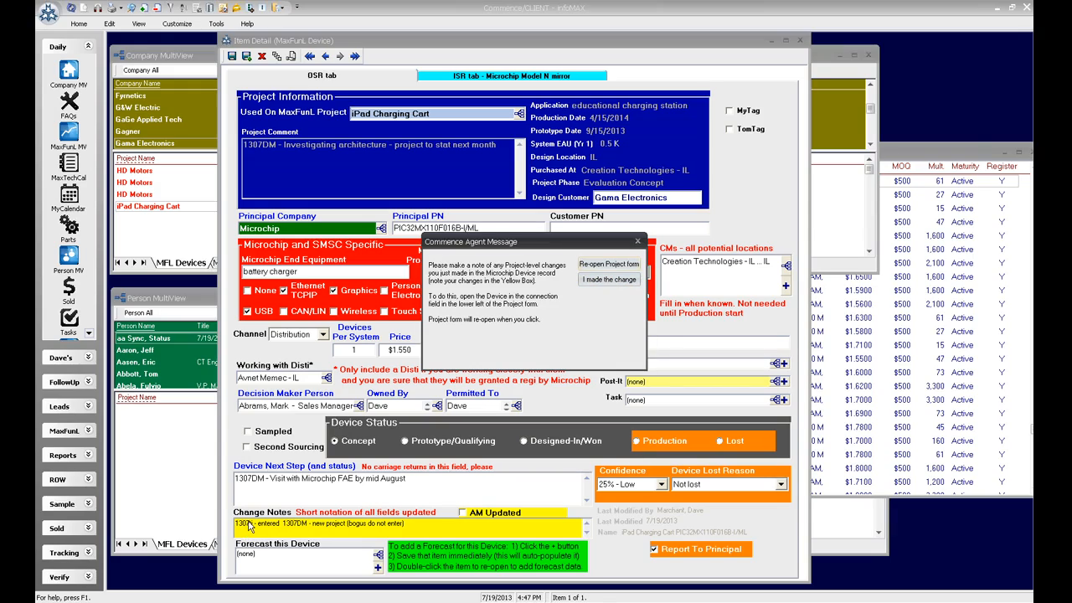
{"action": "left_click", "coordinate": [605, 279]}
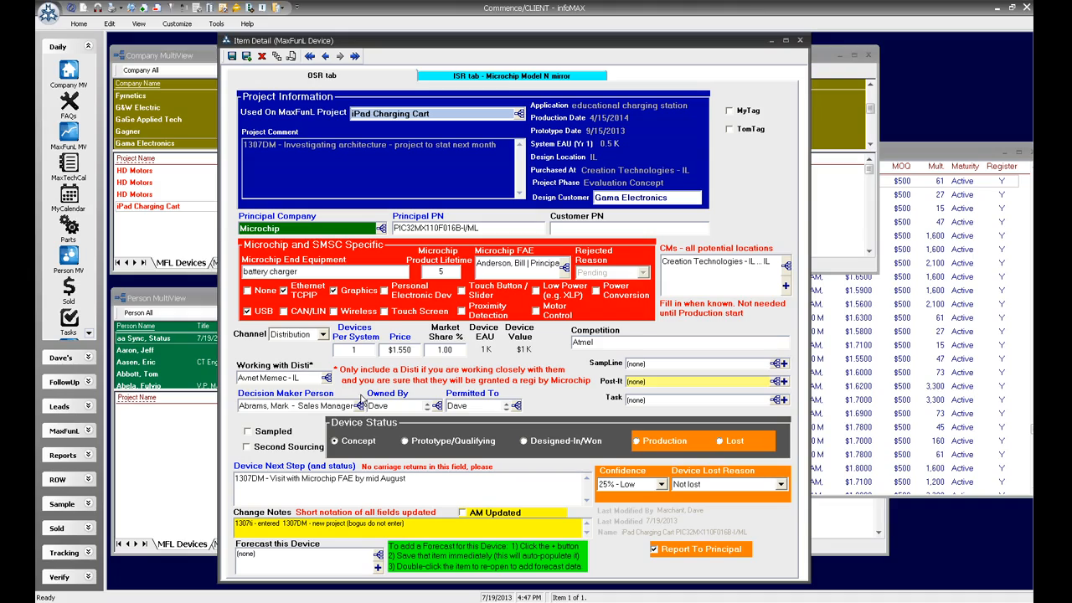
Step: Prefix the device's change notes with "1308DM - productoion date, EAU, comments", save the device and confirm that the notes were updated
{"action": "left_click", "coordinate": [236, 525]}
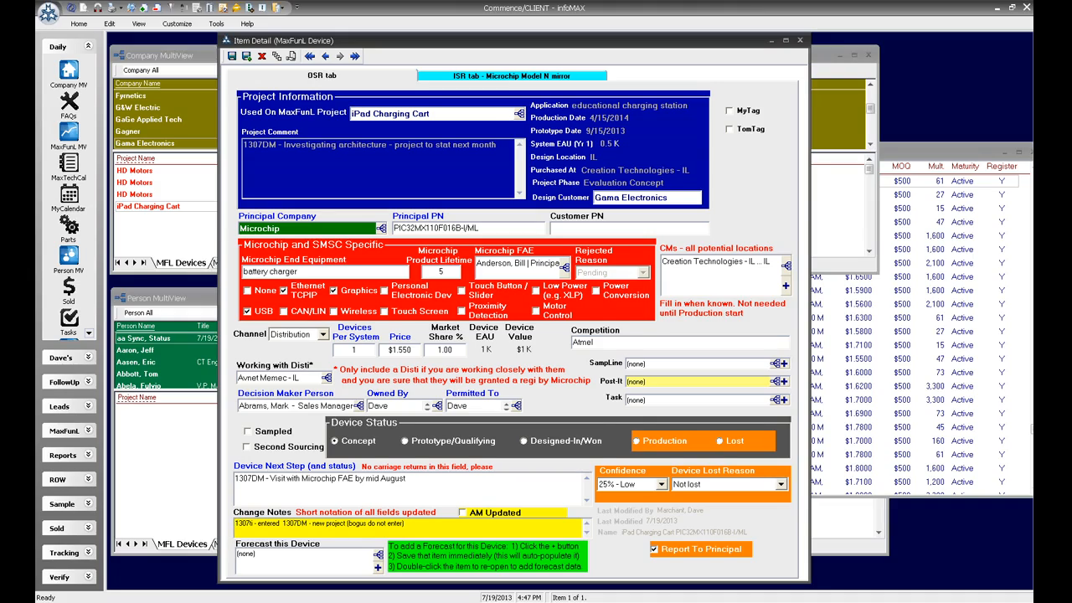
{"action": "type", "text": "1308DM - "}
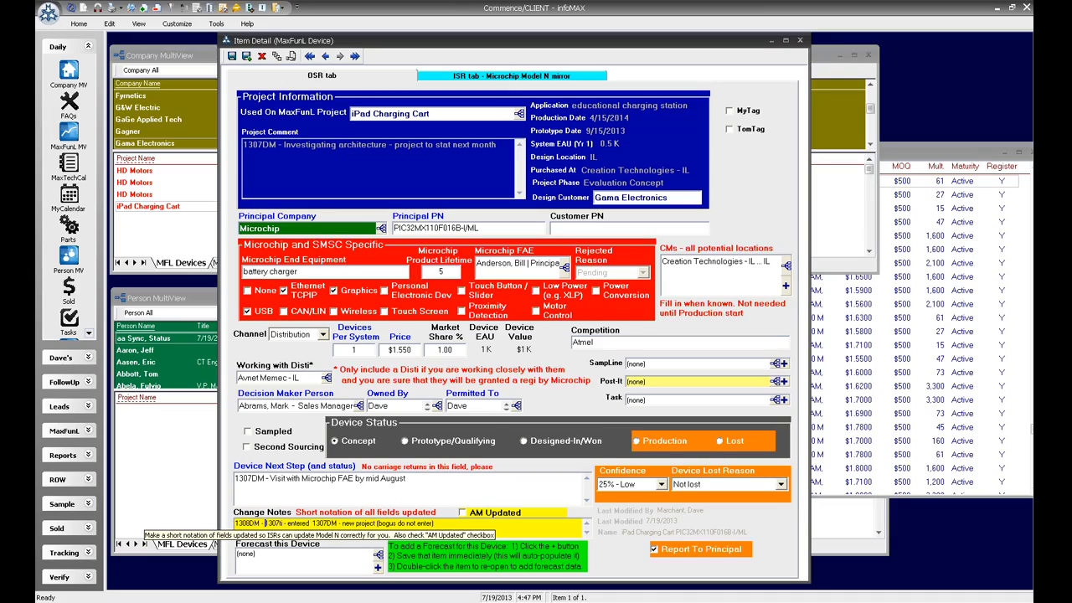
{"action": "type", "text": "product"}
{"action": "type", "text": "oin date "}
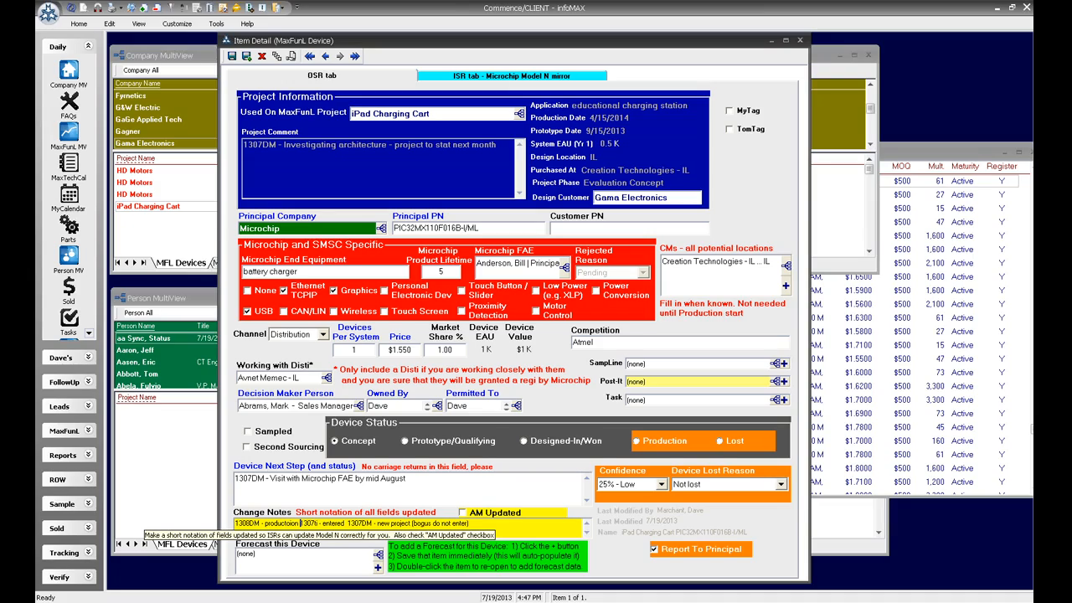
{"action": "type", "text": ", EAU"}
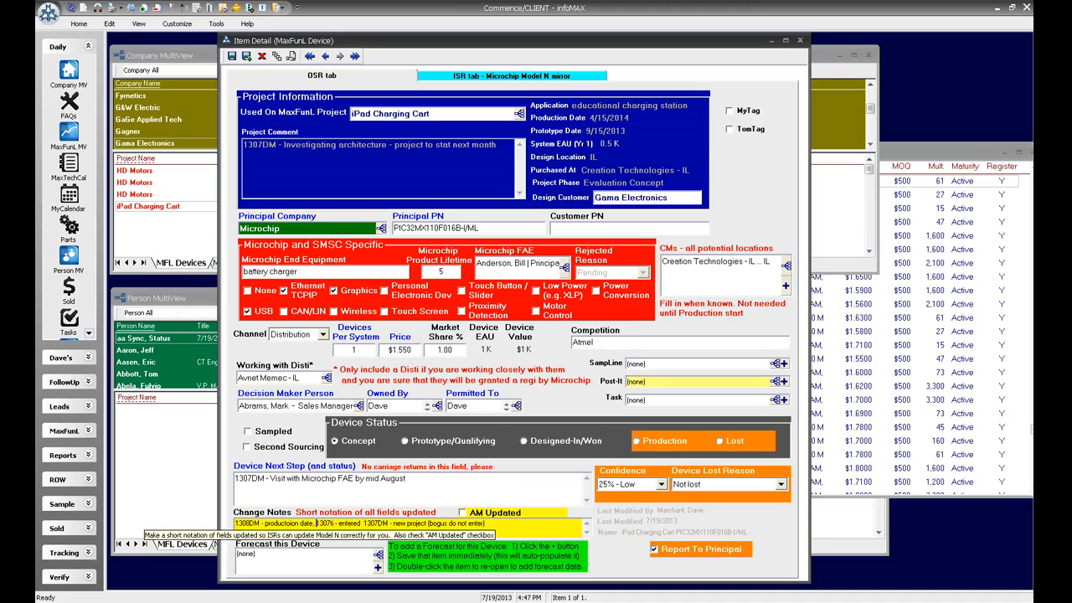
{"action": "type", "text": ", comments"}
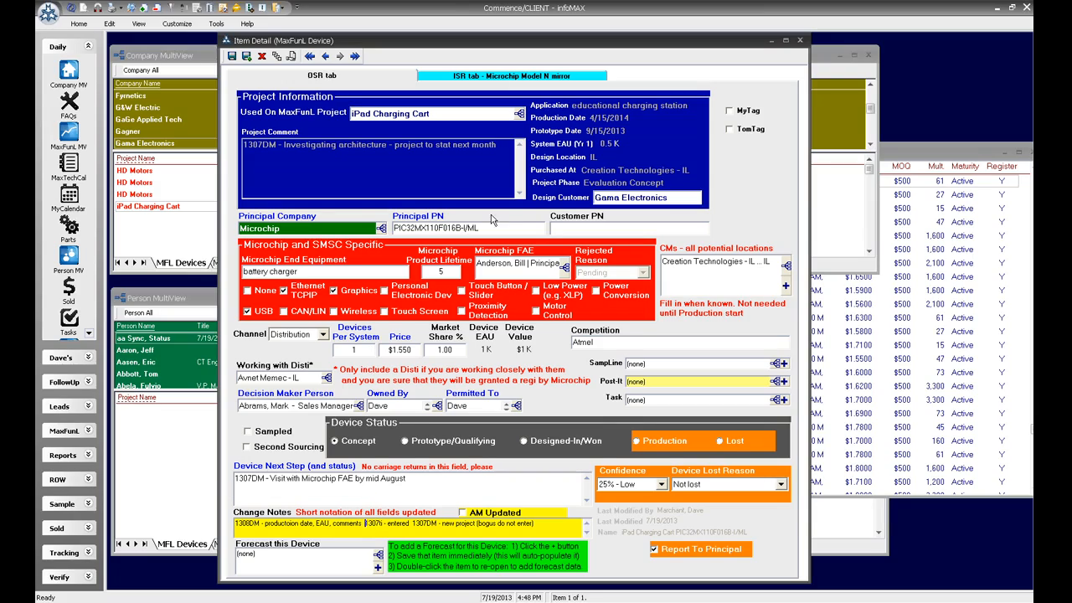
{"action": "left_click", "coordinate": [232, 56]}
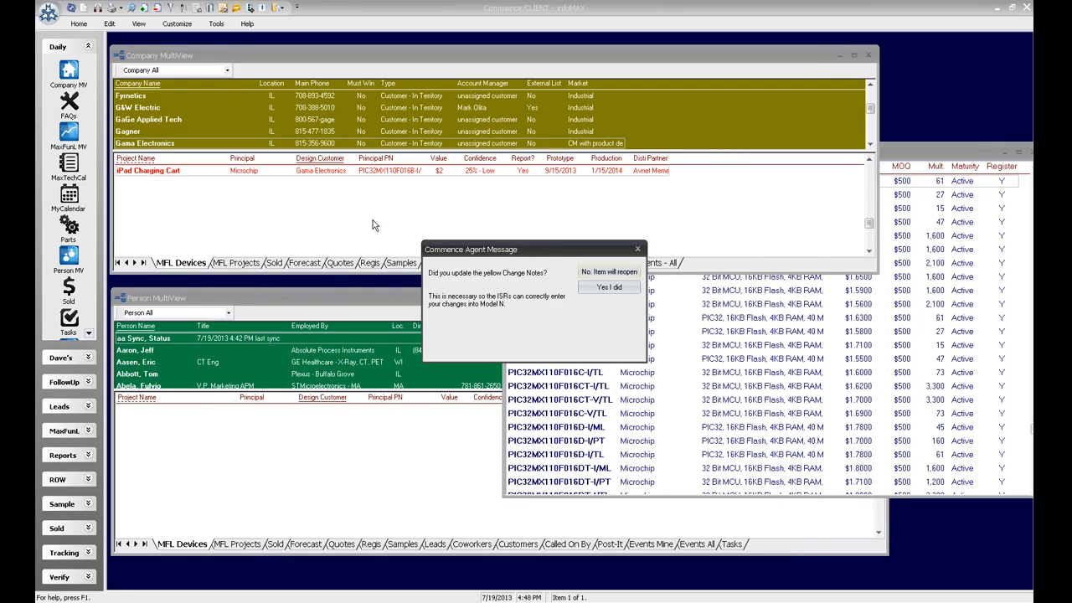
{"action": "left_click", "coordinate": [610, 288]}
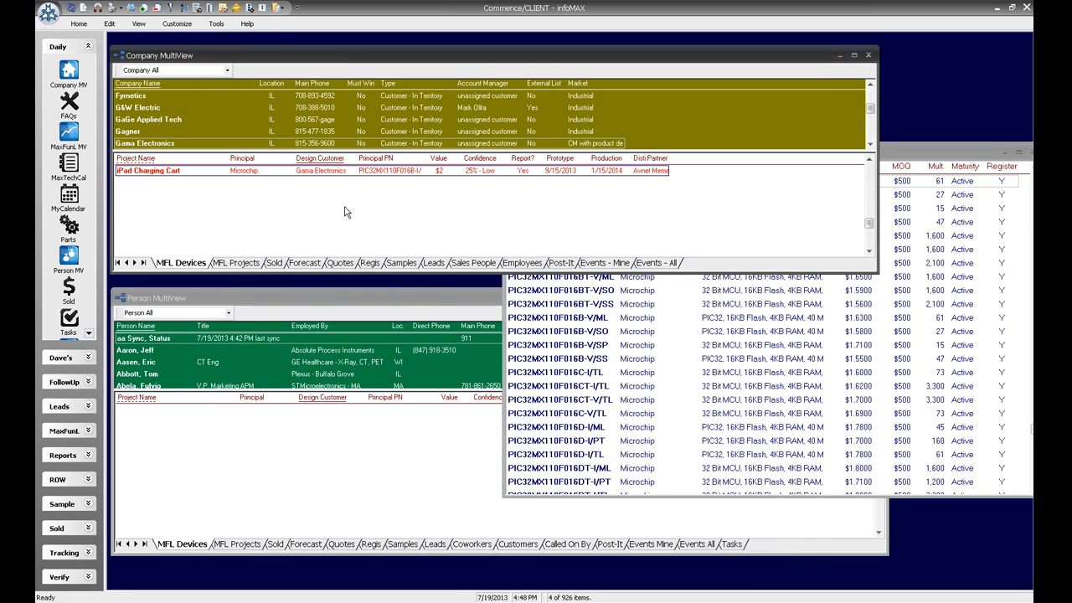
Step: Reopen the iPad Charging Cart device, check its Microchip Model N mirror, and mark the device as AM Updated
{"action": "double_click", "coordinate": [262, 171]}
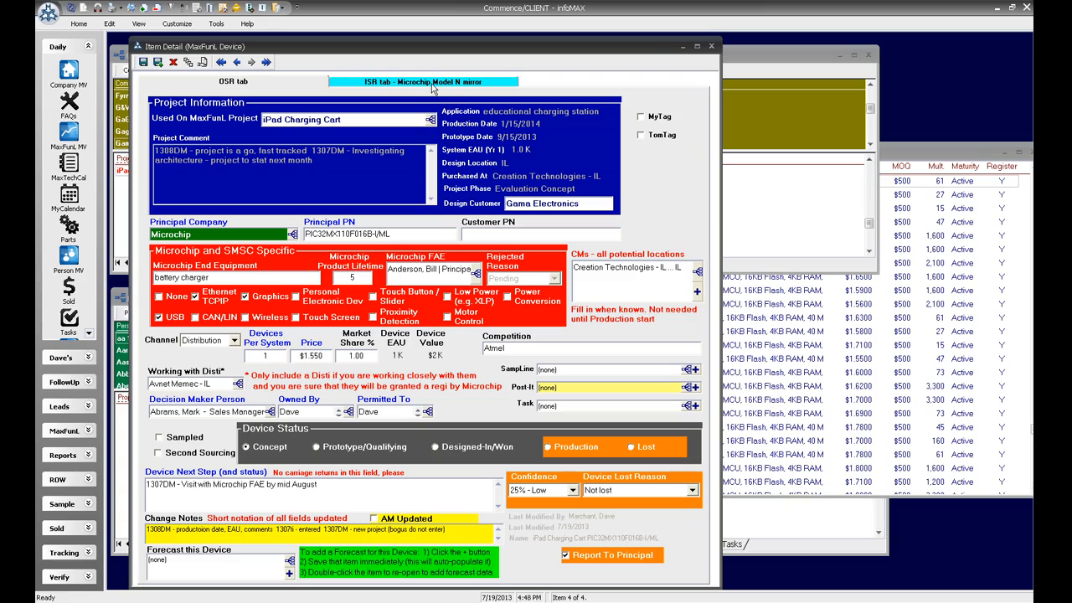
{"action": "left_click", "coordinate": [432, 85]}
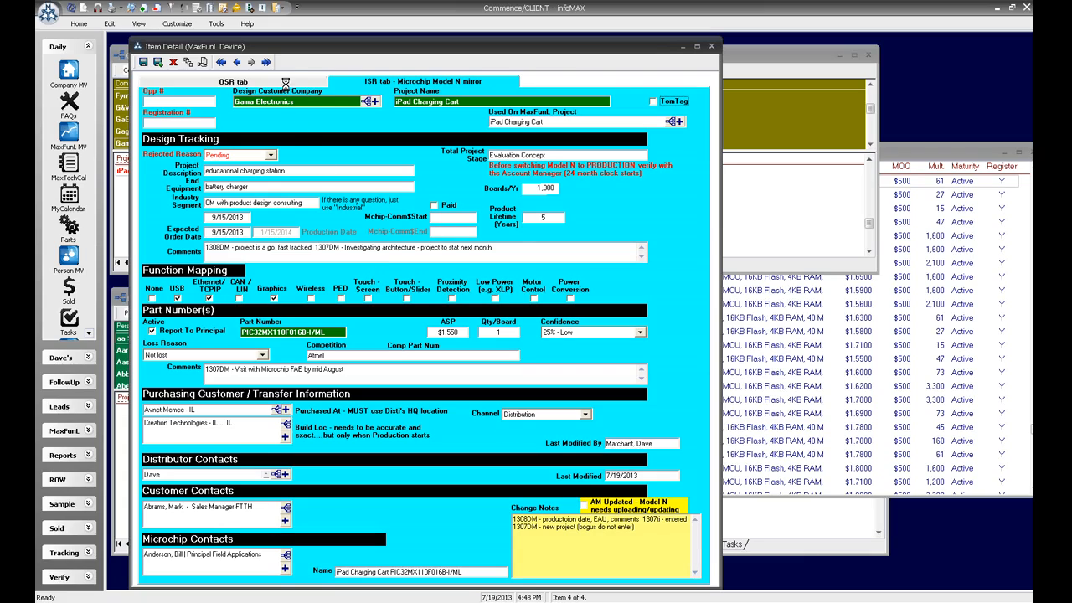
{"action": "left_click", "coordinate": [286, 86]}
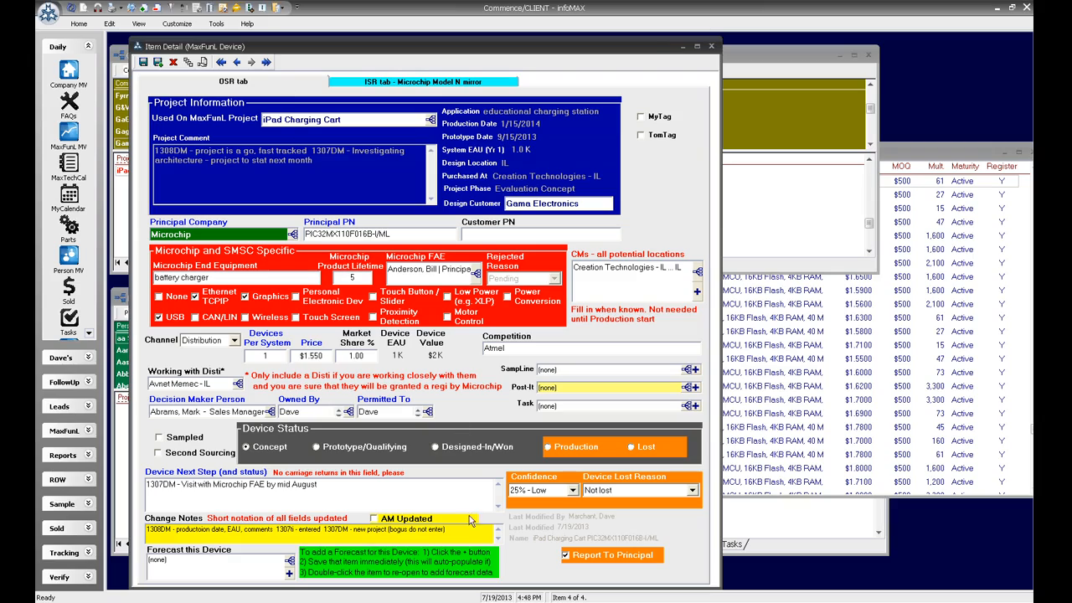
{"action": "left_click", "coordinate": [374, 520]}
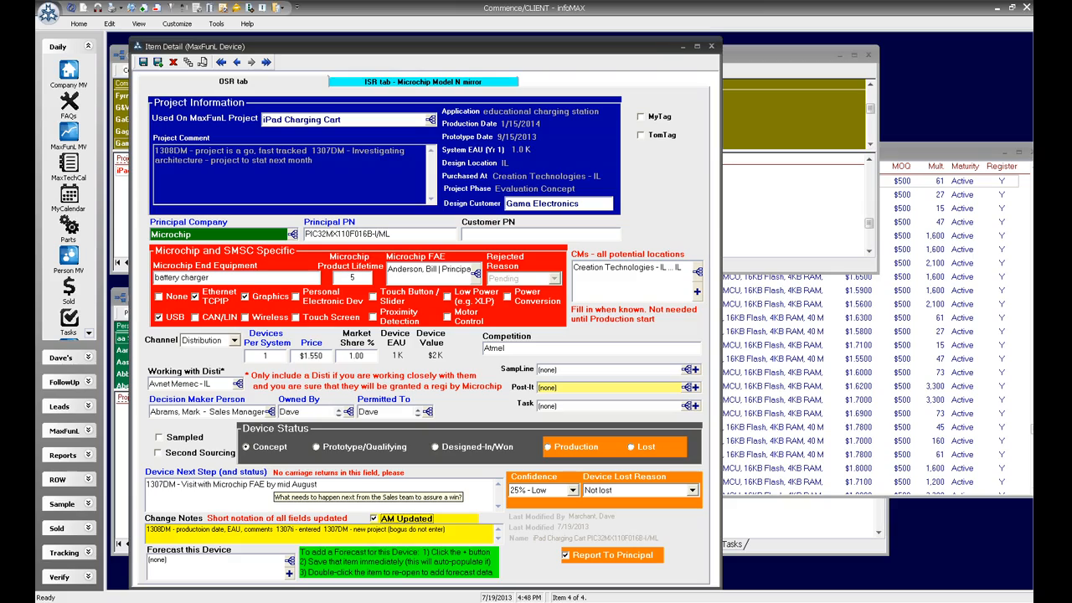
Step: Prefix the device's next step with "1308DM - order samples", save the device and confirm that the change notes were updated
{"action": "left_click", "coordinate": [148, 485]}
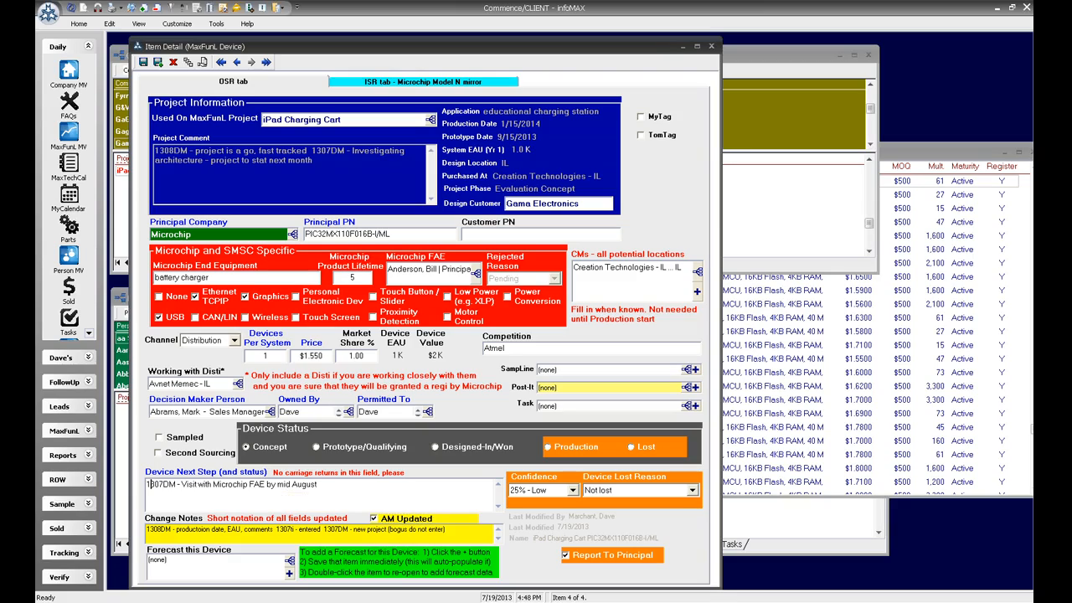
{"action": "type", "text": "1308"}
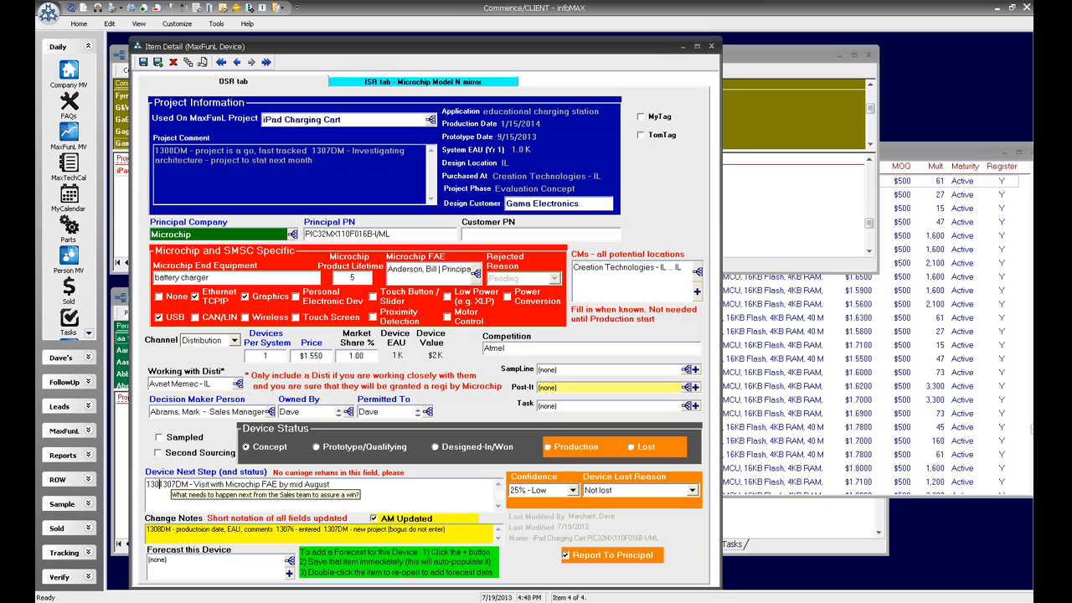
{"action": "type", "text": "DM - order"}
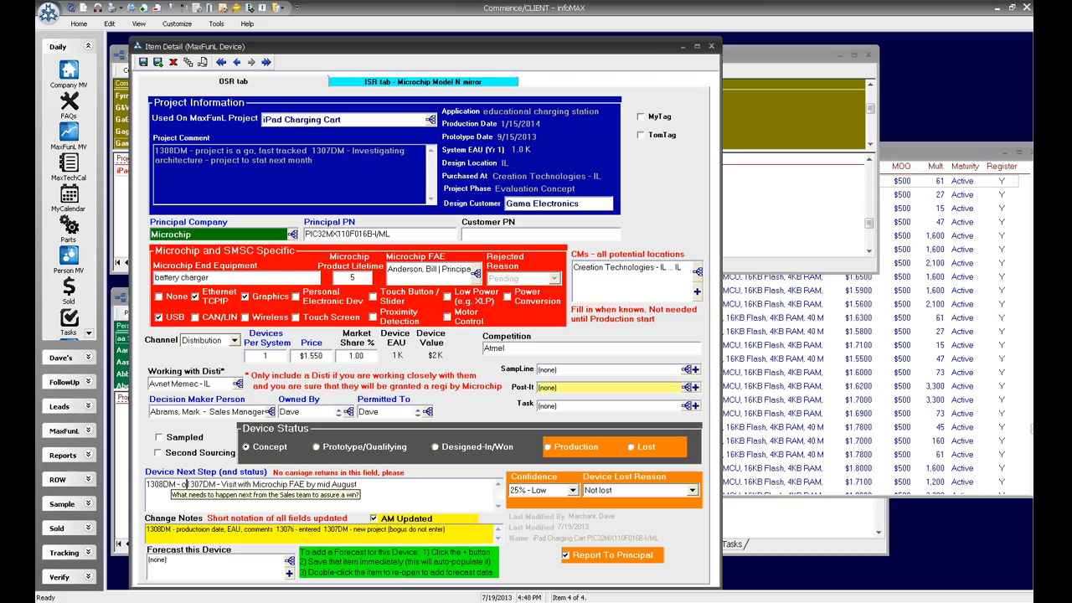
{"action": "type", "text": " damples"}
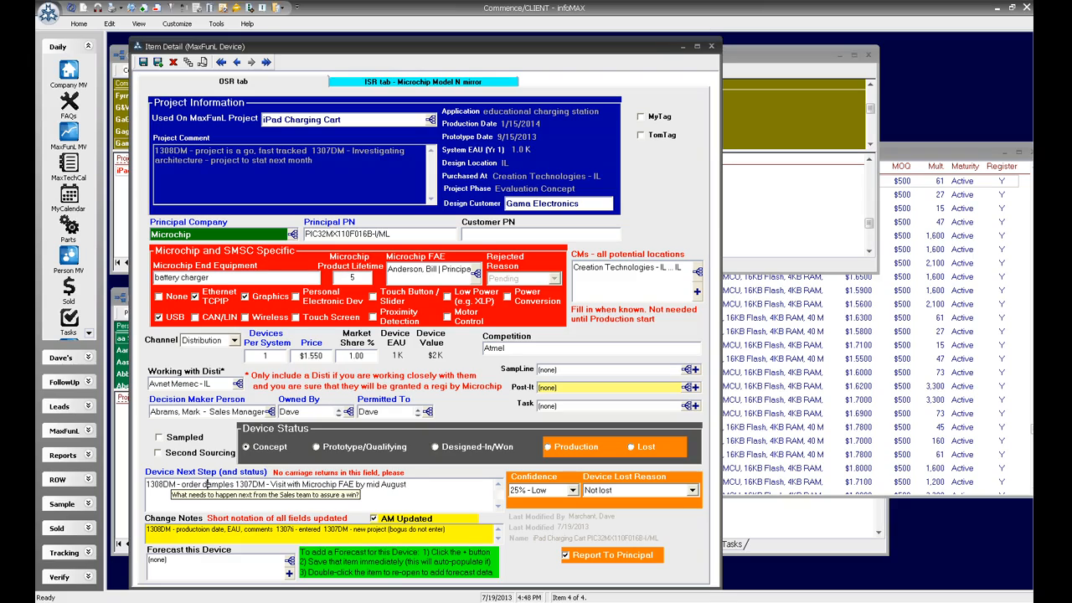
{"action": "left_click", "coordinate": [228, 484]}
{"action": "key", "text": "BackSpace"}
{"action": "type", "text": "s"}
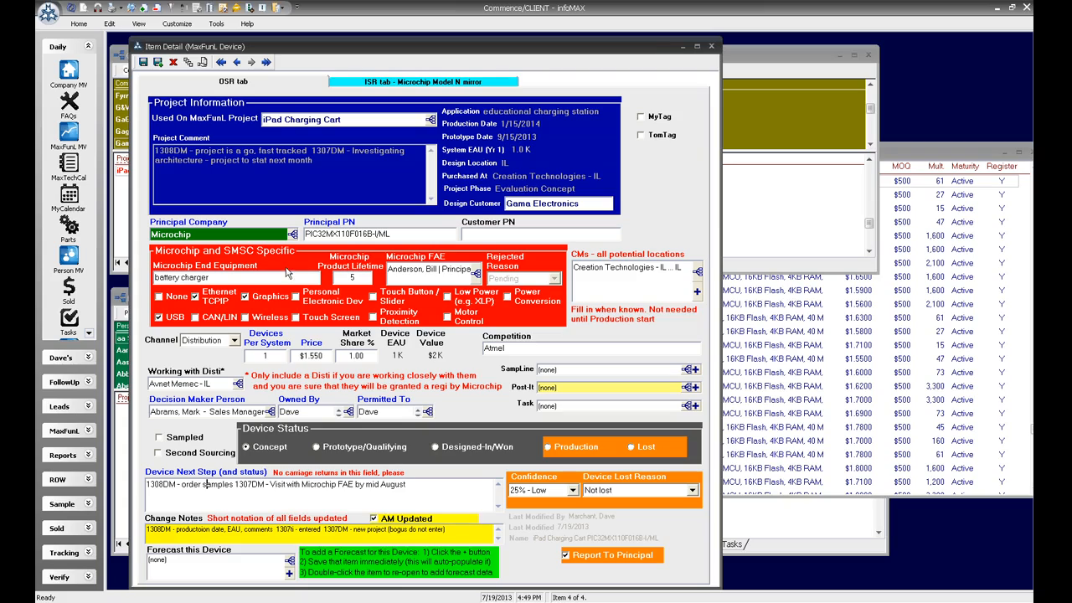
{"action": "left_click", "coordinate": [143, 63]}
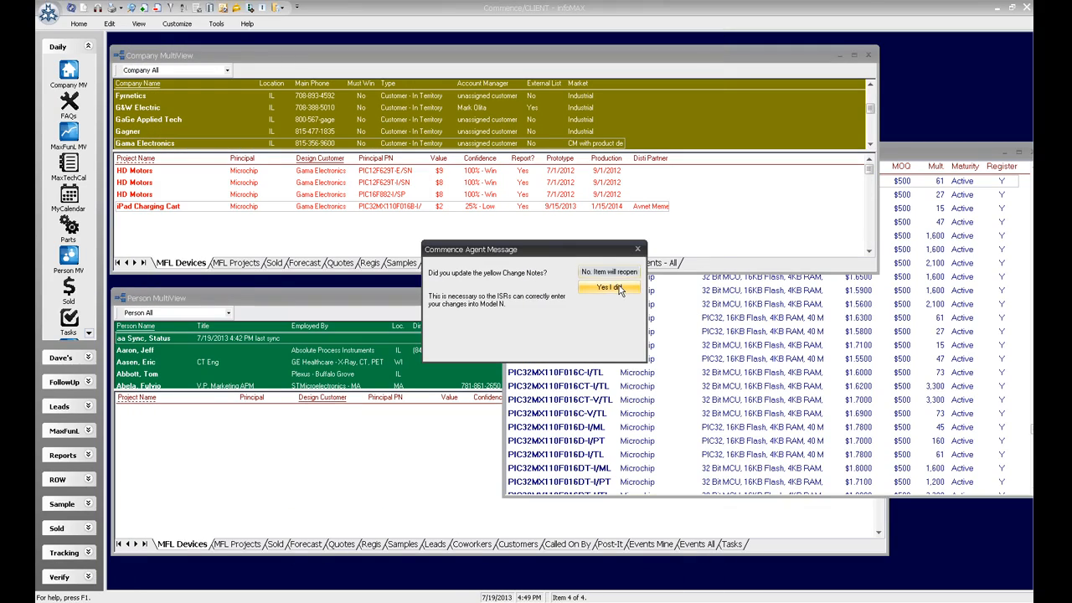
{"action": "left_click", "coordinate": [608, 287]}
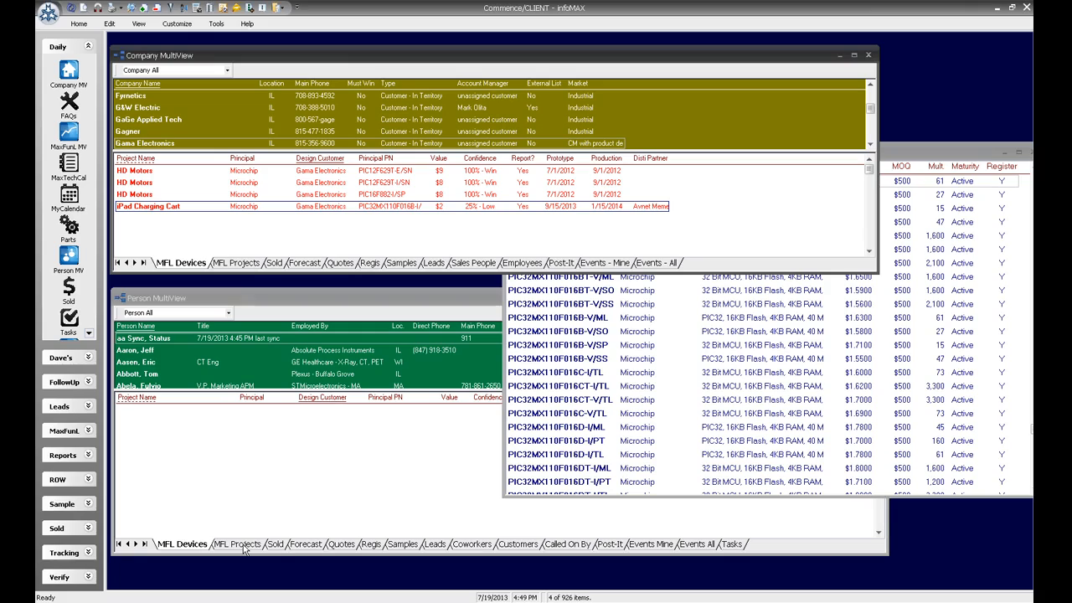
Step: Open the iPad Charging Cart project from Gama Electronics' MFL projects and add a new device, permitting it to the device owner
{"action": "left_click", "coordinate": [233, 263]}
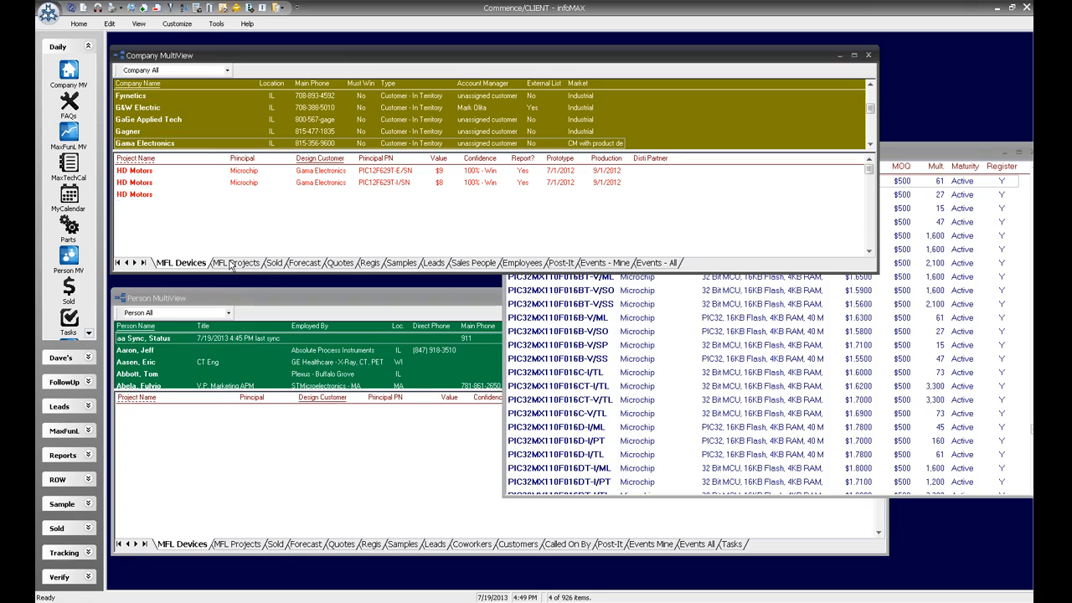
{"action": "left_click", "coordinate": [162, 171]}
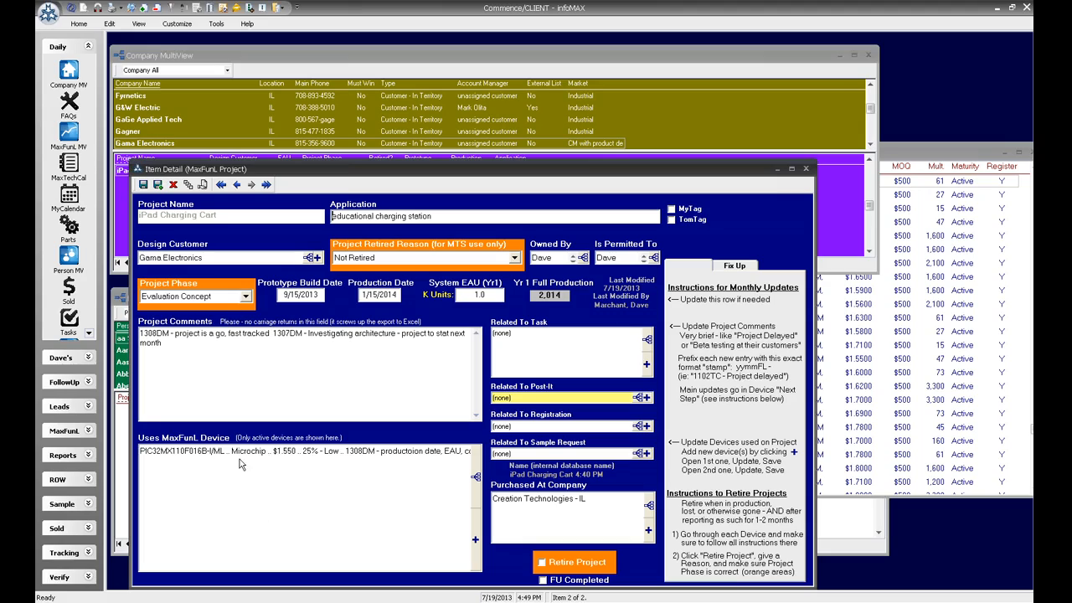
{"action": "left_click", "coordinate": [475, 539]}
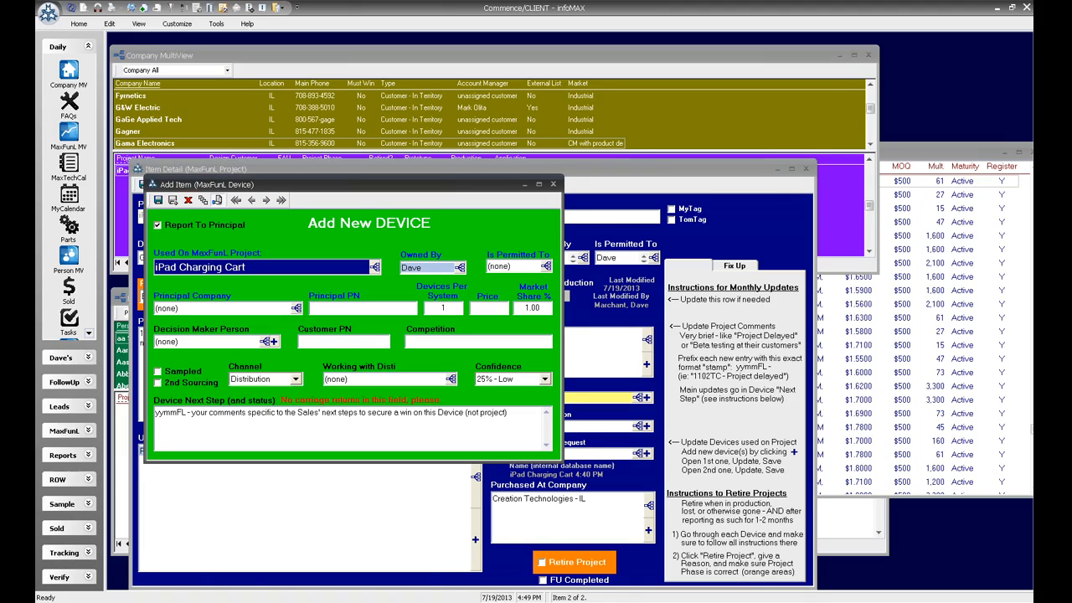
{"action": "left_click", "coordinate": [546, 266]}
{"action": "left_click", "coordinate": [512, 422]}
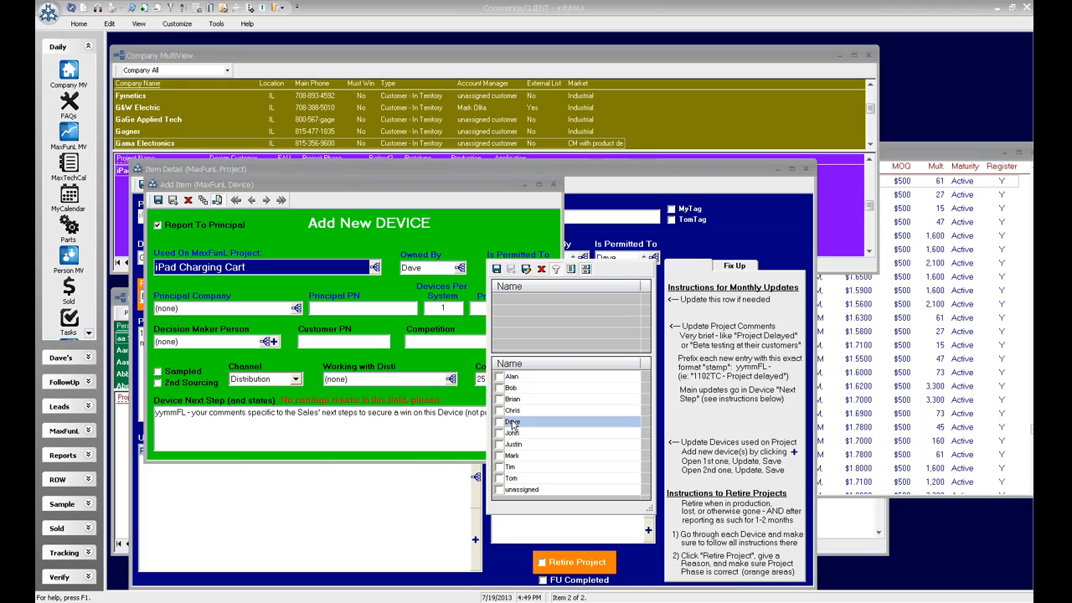
{"action": "left_click", "coordinate": [499, 423]}
{"action": "left_click", "coordinate": [497, 269]}
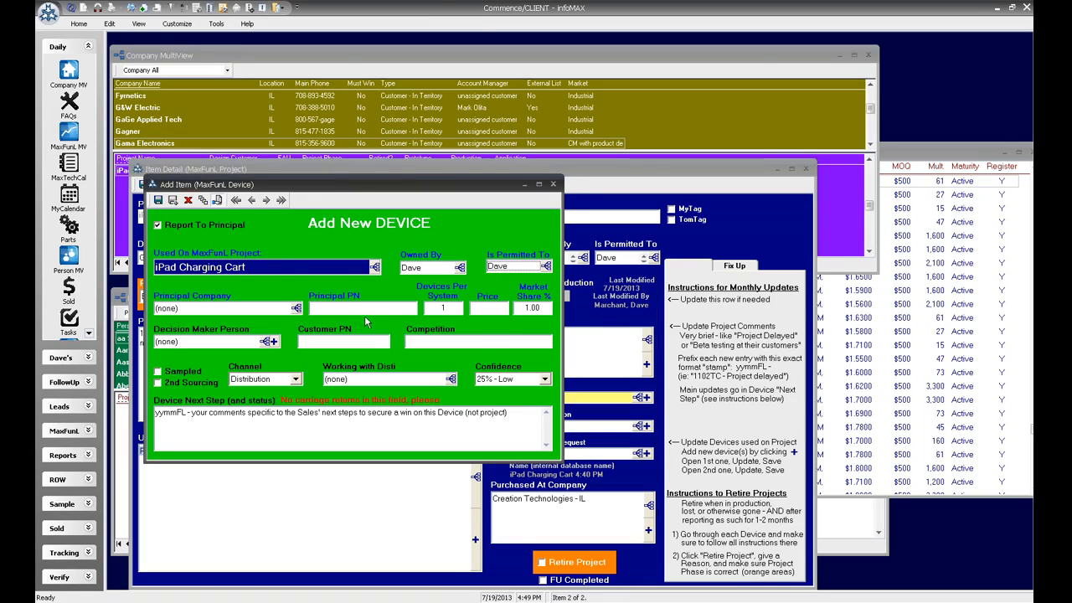
Step: Set the new device's principal company to TE Circuit Protection and its principal part number to PESD0603-240
{"action": "left_click", "coordinate": [296, 308]}
{"action": "type", "text": "te"}
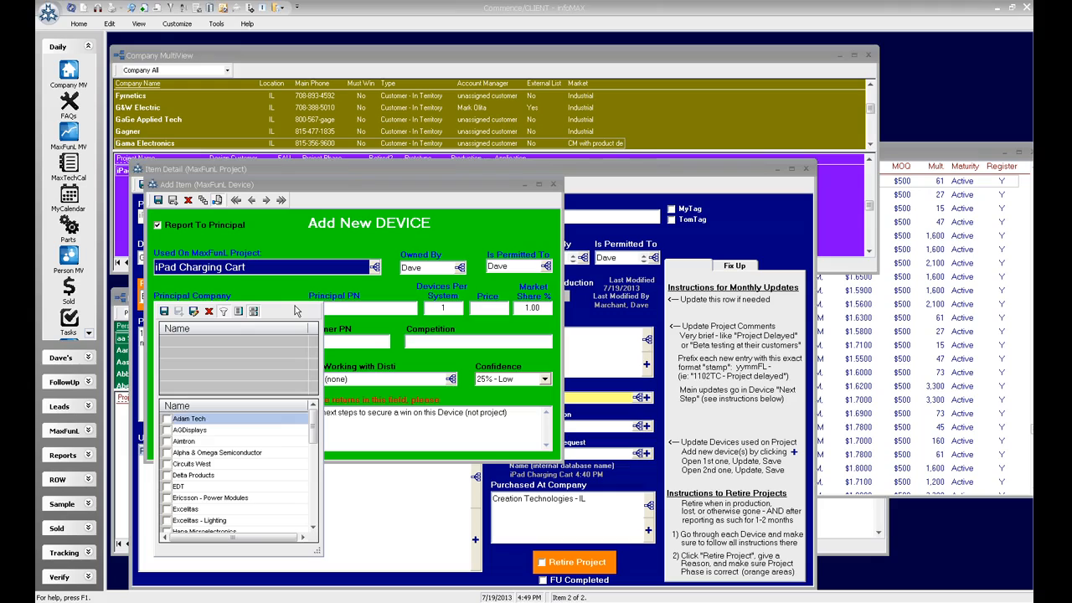
{"action": "key", "text": "Return"}
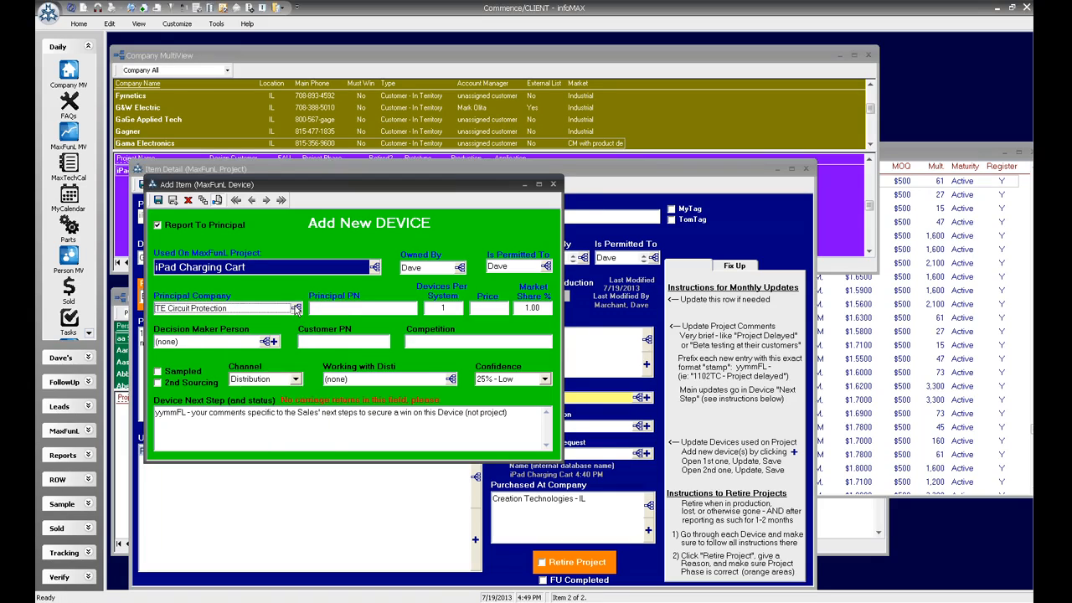
{"action": "key", "text": "Tab"}
{"action": "key", "text": "BackSpace"}
{"action": "key", "text": "BackSpace"}
{"action": "key", "text": "BackSpace"}
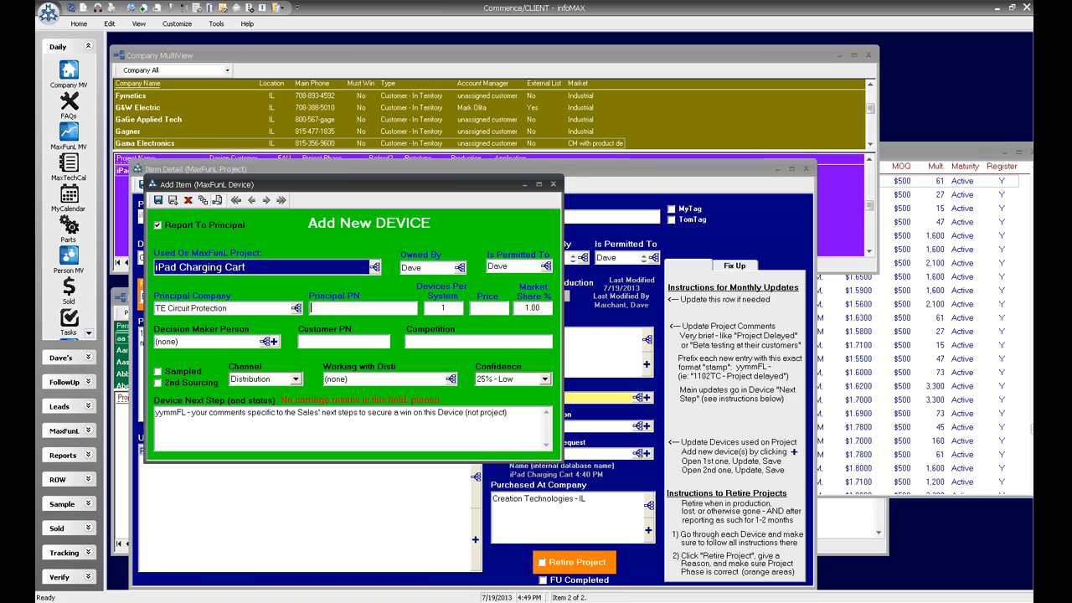
{"action": "type", "text": "PESD0603-240"}
Step: Look up the base cost of part PESD0603-240 in the part list, then close the list
{"action": "left_click", "coordinate": [72, 228]}
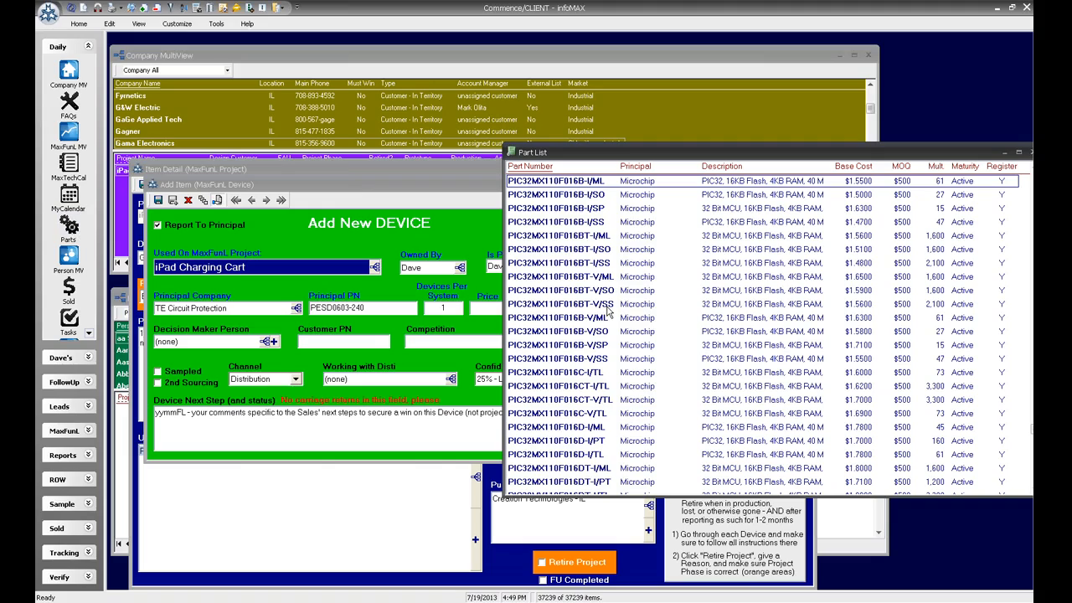
{"action": "left_click", "coordinate": [607, 307]}
{"action": "type", "text": "pesd"}
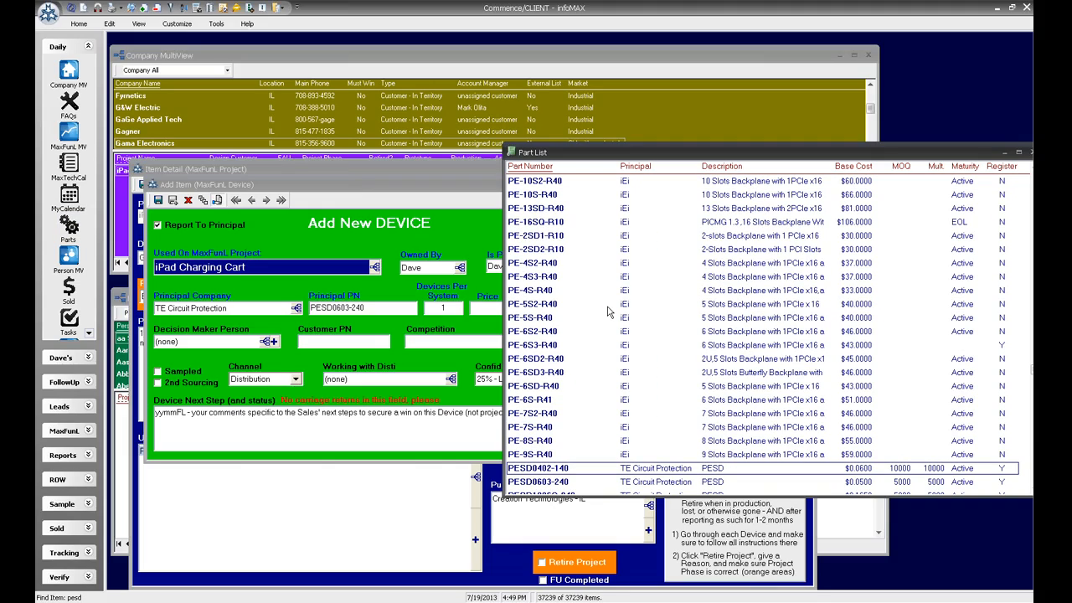
{"action": "type", "text": "0603-240"}
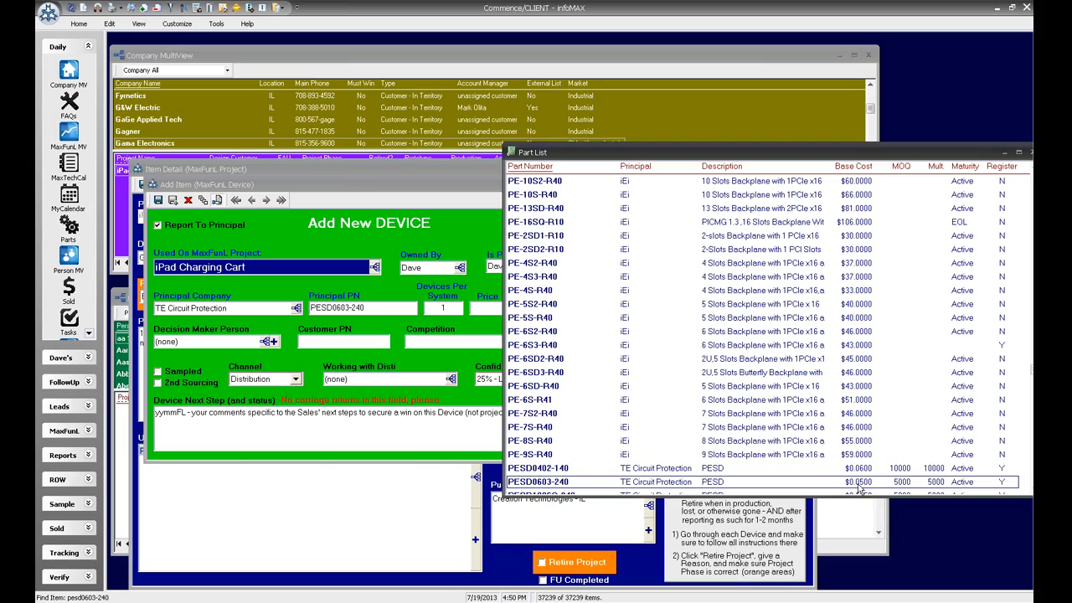
{"action": "left_click_drag", "start_coordinate": [943, 155], "coordinate": [861, 135]}
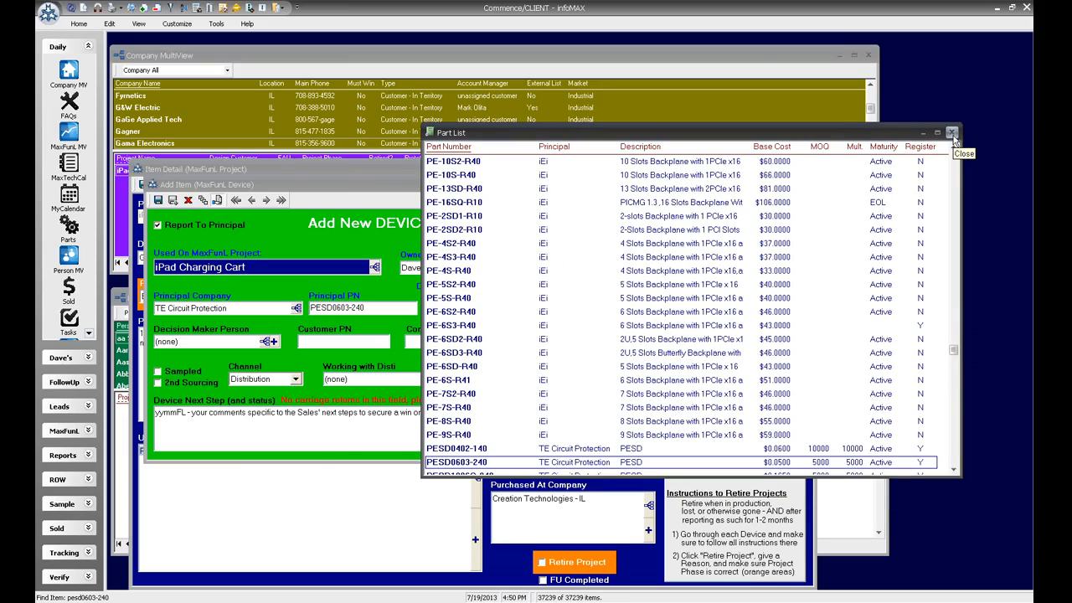
{"action": "left_click", "coordinate": [952, 133]}
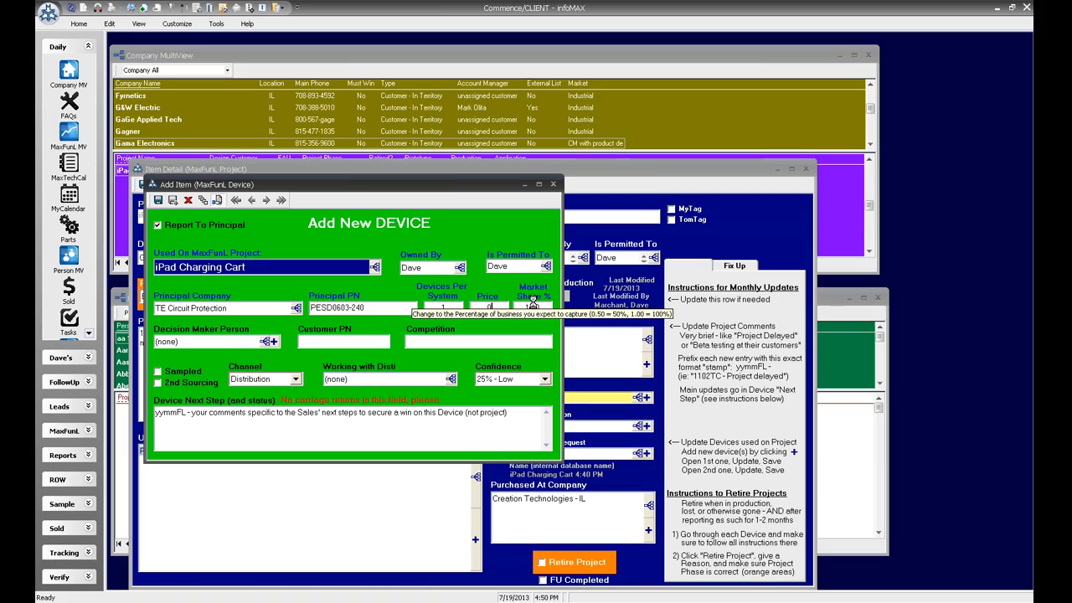
Step: Set the new device's price to 0.06 and its devices per system to 20
{"action": "type", "text": "0.6"}
{"action": "key", "text": "BackSpace"}
{"action": "type", "text": "06"}
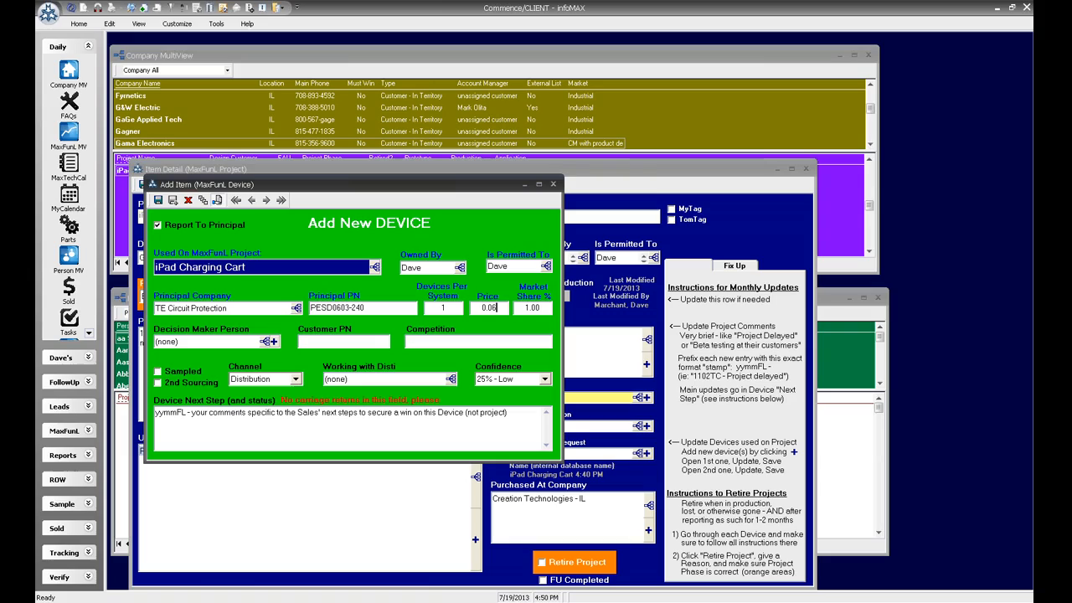
{"action": "left_click", "coordinate": [445, 308]}
{"action": "type", "text": "20"}
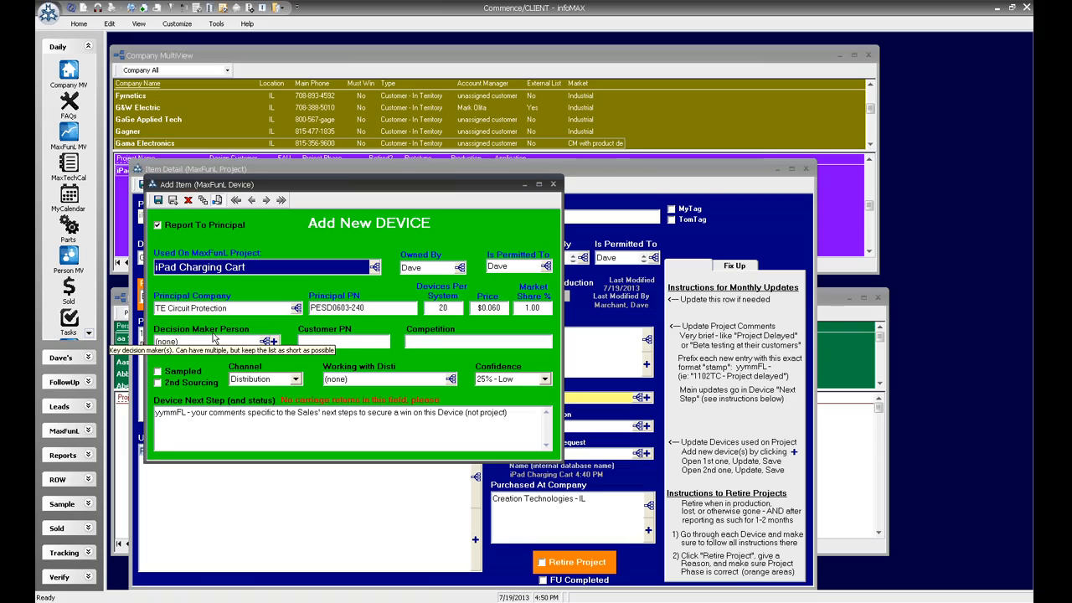
Step: Assign Avnet - IL as the distributor being worked with on the new device
{"action": "left_click", "coordinate": [450, 378]}
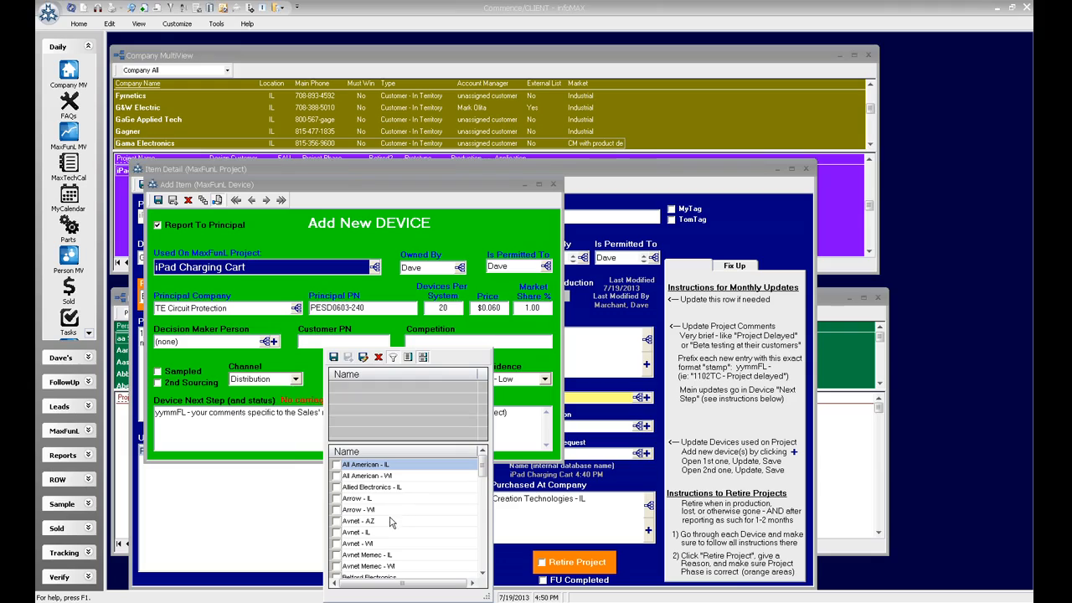
{"action": "left_click", "coordinate": [337, 532]}
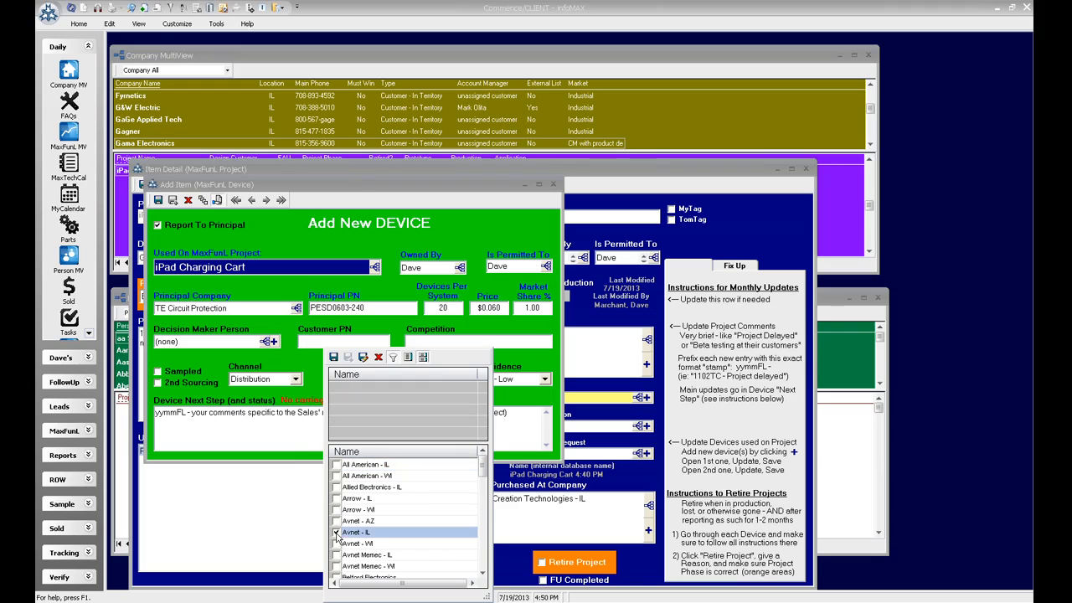
{"action": "left_click", "coordinate": [335, 358]}
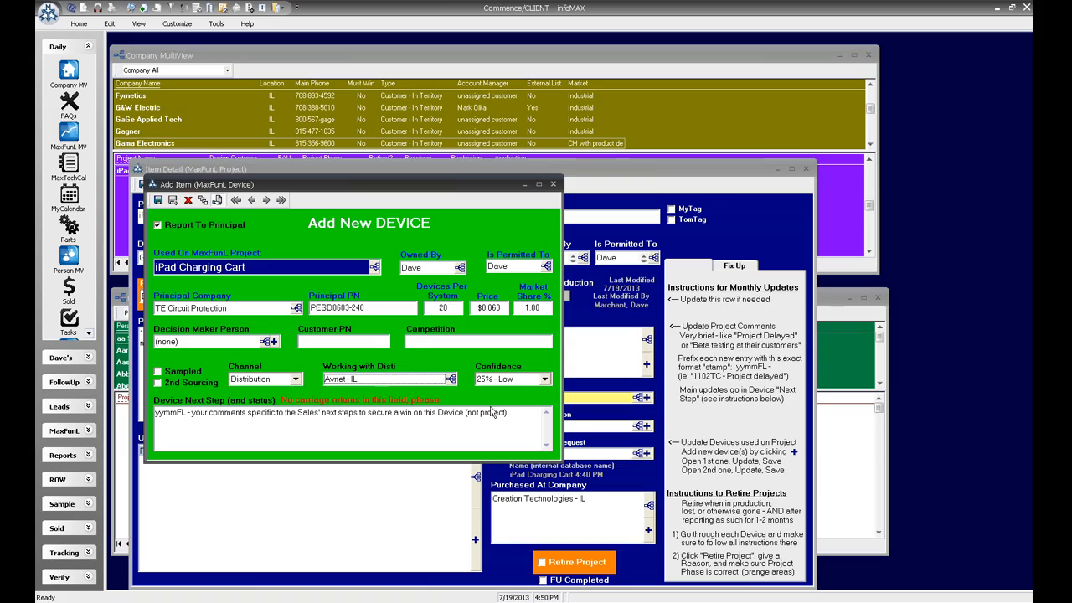
Step: Replace the placeholder device next step with "1308DM - sample and quote" and save the new device
{"action": "left_click_drag", "start_coordinate": [507, 412], "coordinate": [154, 412]}
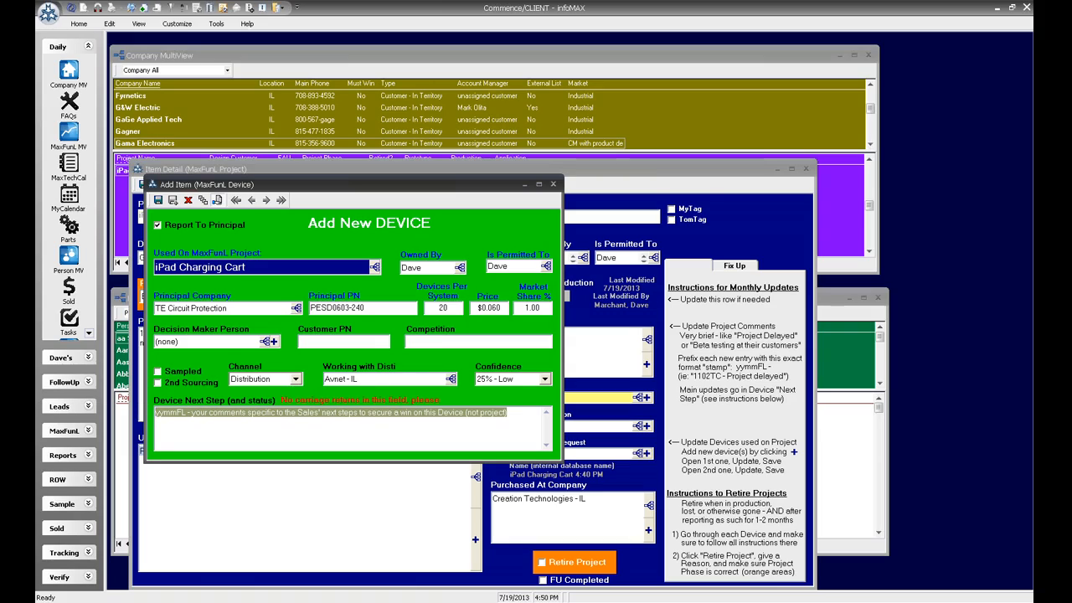
{"action": "type", "text": "130"}
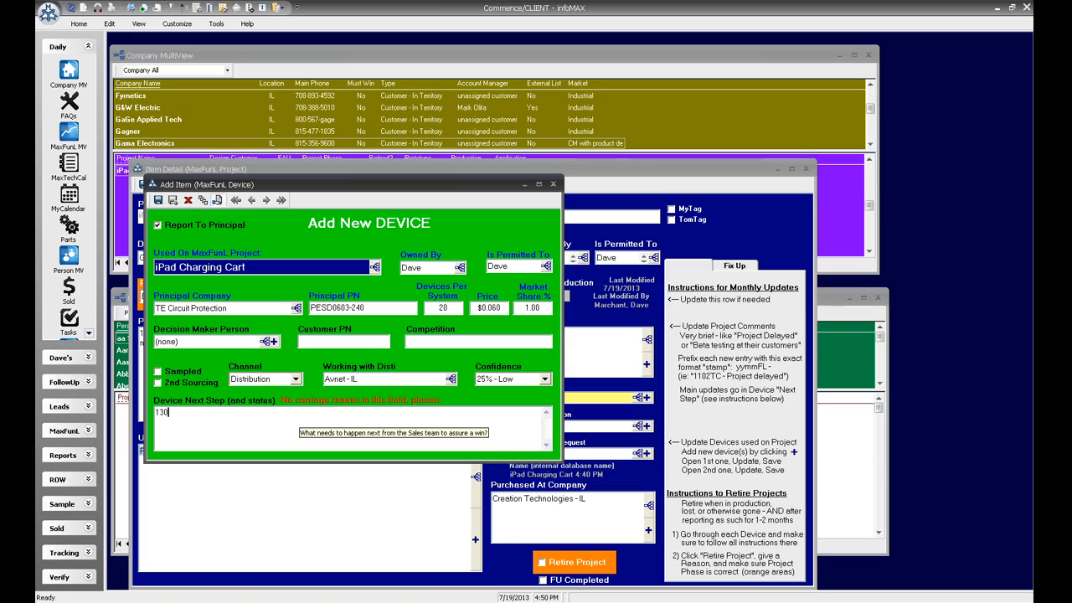
{"action": "type", "text": "8DM - sample and quote"}
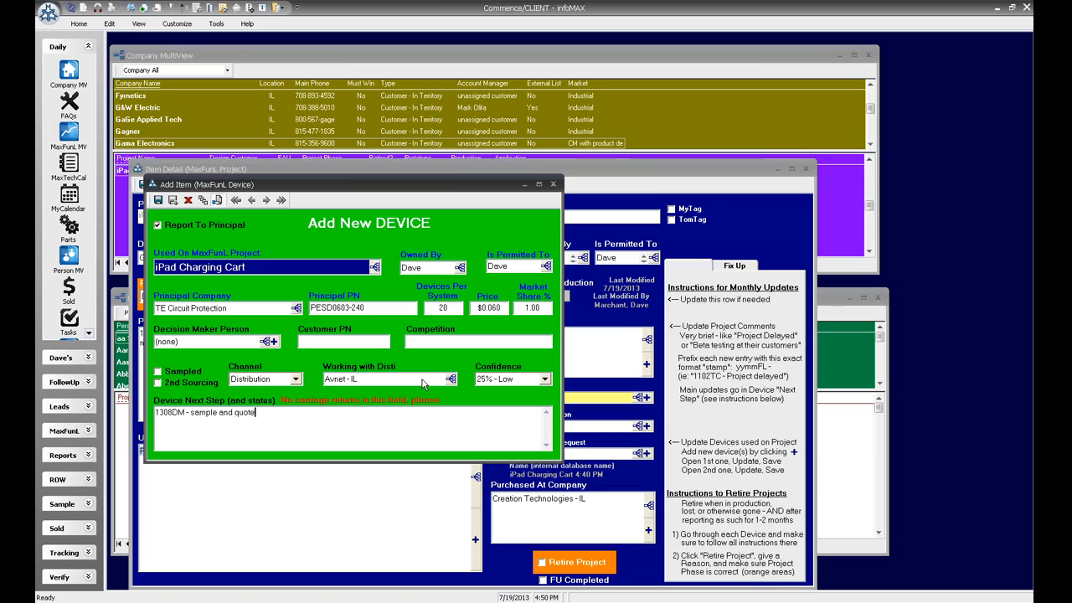
{"action": "left_click", "coordinate": [159, 201]}
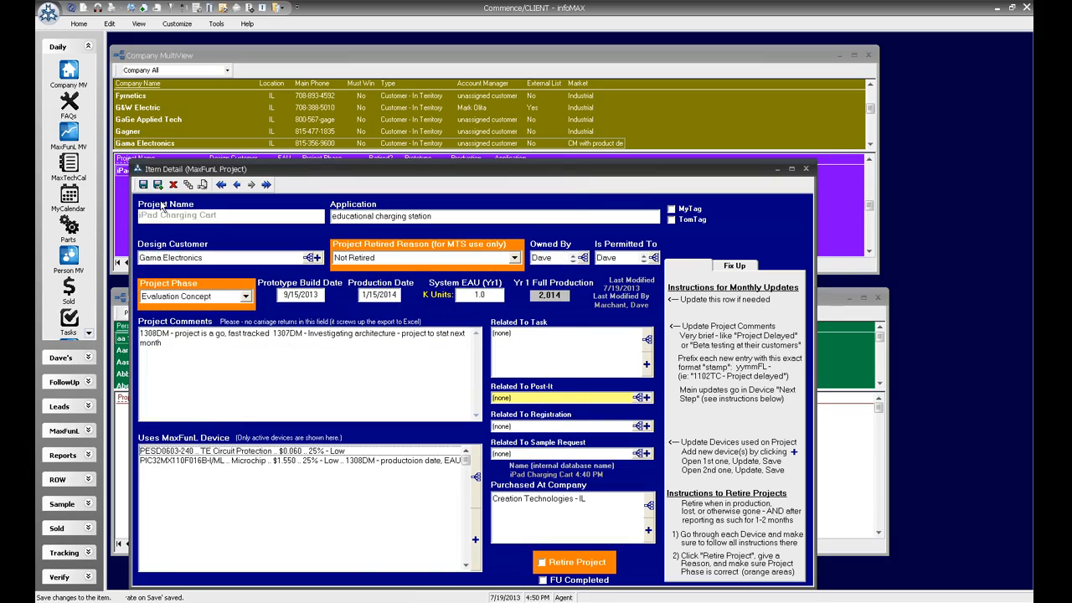
Step: Reopen the TE Circuit Protection device, set its status to Prototype/Qualifying and save it
{"action": "double_click", "coordinate": [262, 451]}
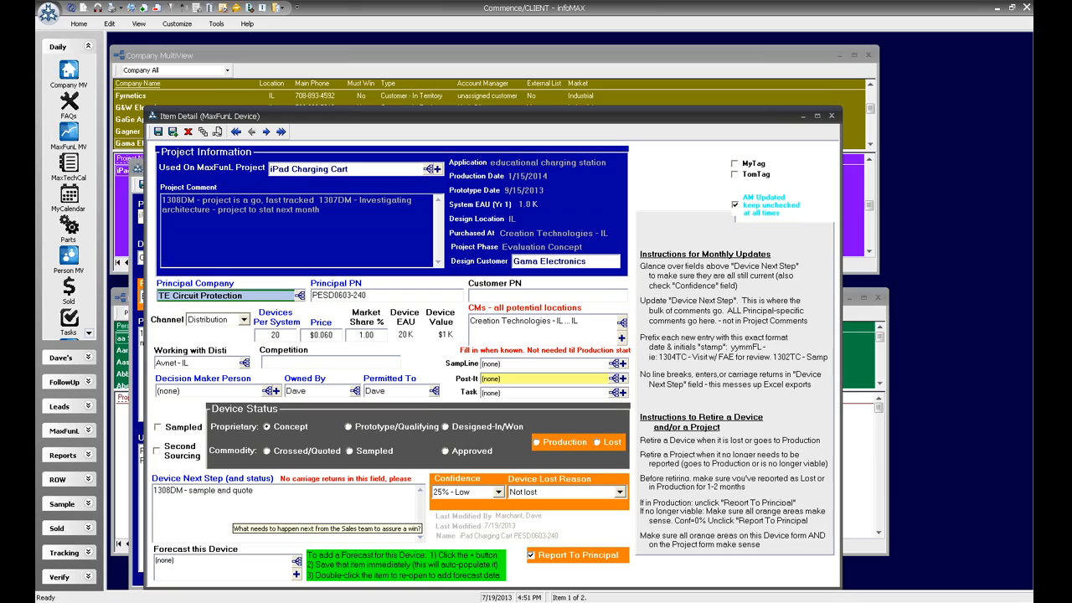
{"action": "left_click", "coordinate": [348, 426]}
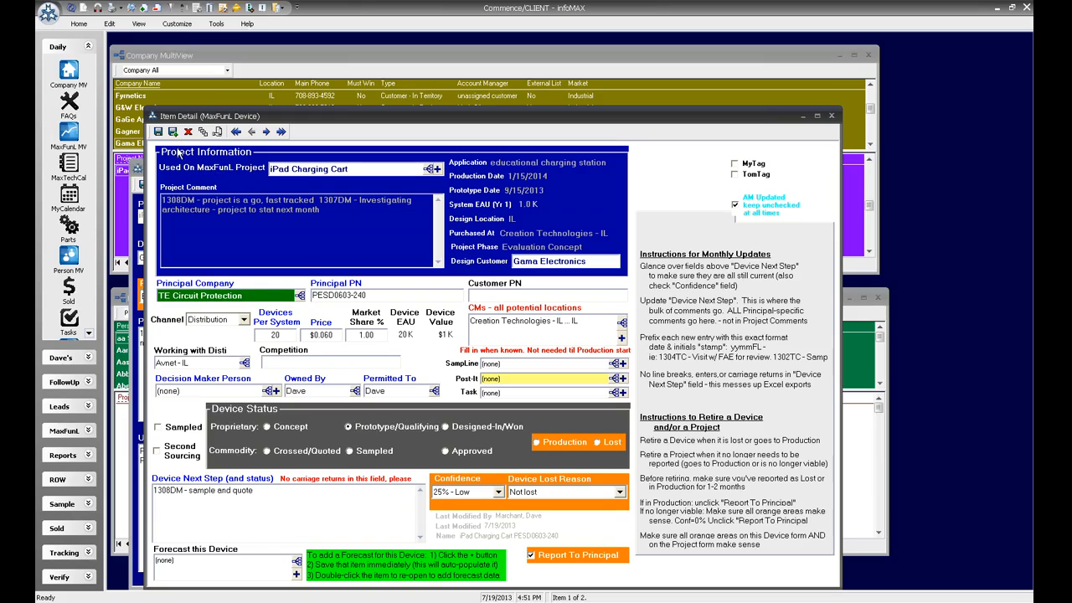
{"action": "left_click", "coordinate": [160, 134]}
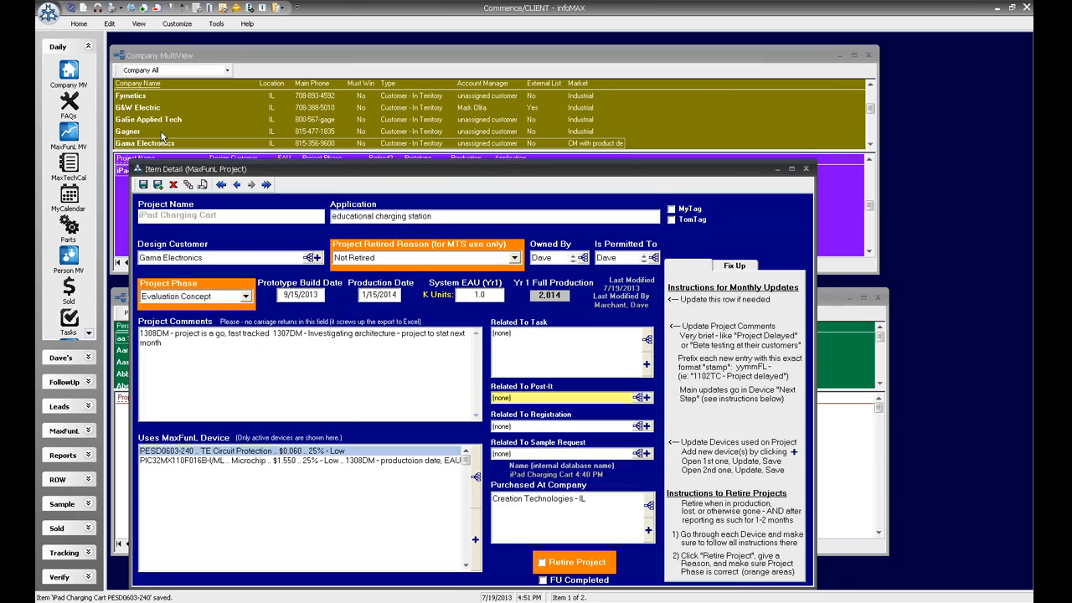
Step: Set the Microchip device's status to Prototype/Qualifying, save it and choose to reopen it for updating the change notes
{"action": "double_click", "coordinate": [283, 460]}
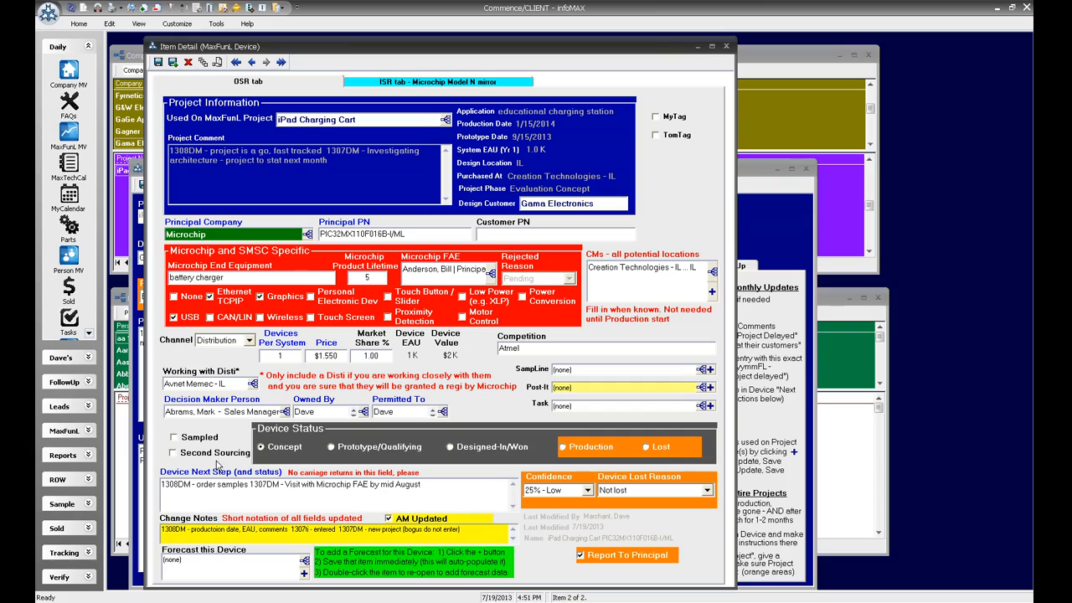
{"action": "left_click", "coordinate": [333, 447]}
{"action": "left_click", "coordinate": [158, 62]}
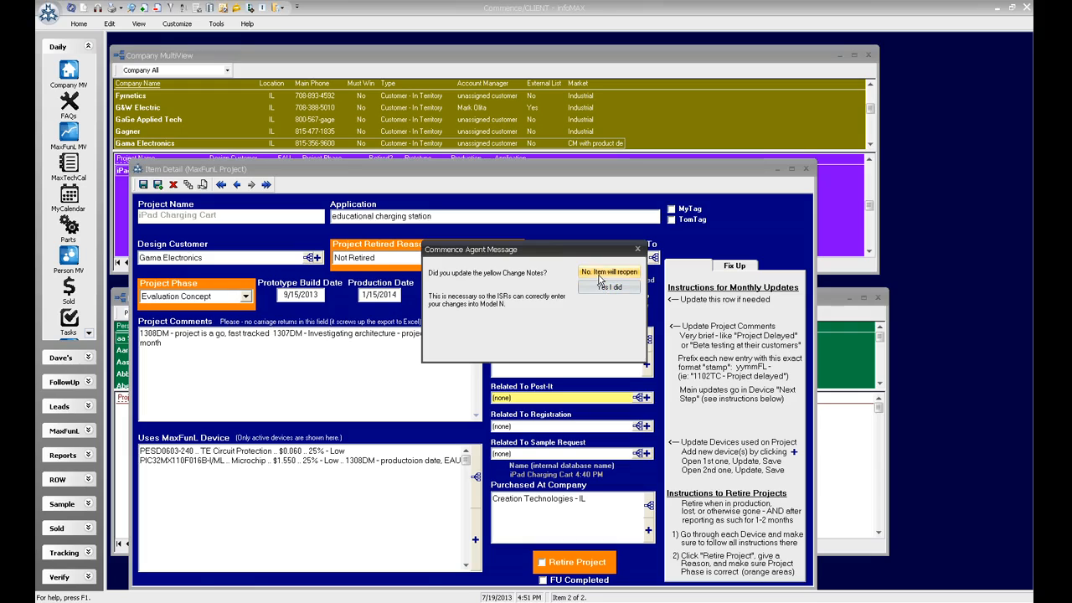
{"action": "left_click", "coordinate": [597, 275]}
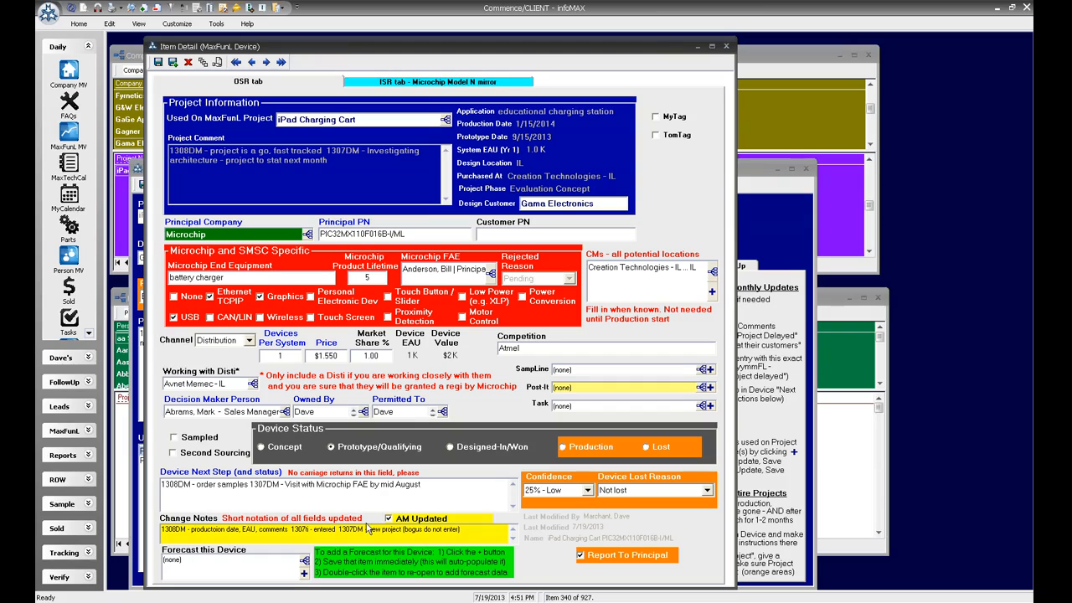
Step: Add "stage," to the Microchip device's 1308DM change notes, save the device and confirm that the notes were updated
{"action": "type", "text": "st"}
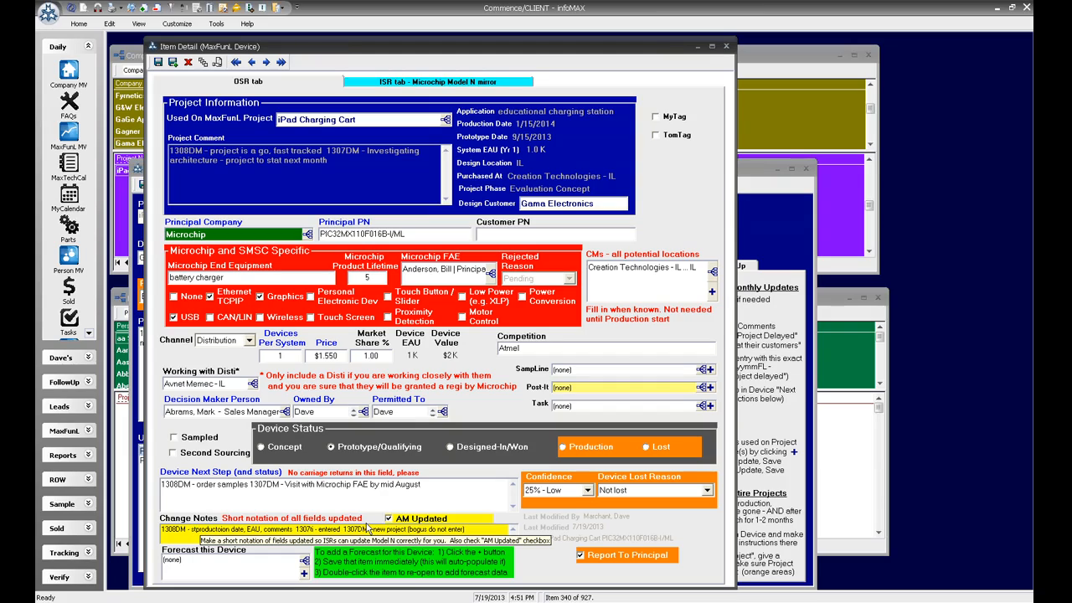
{"action": "type", "text": "age,"}
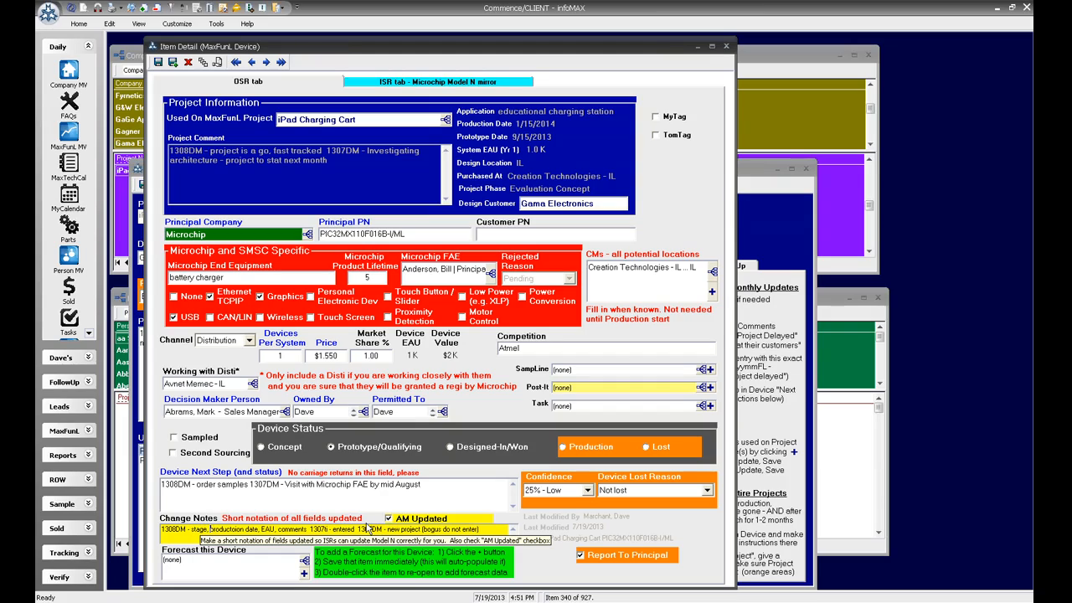
{"action": "left_click", "coordinate": [157, 62]}
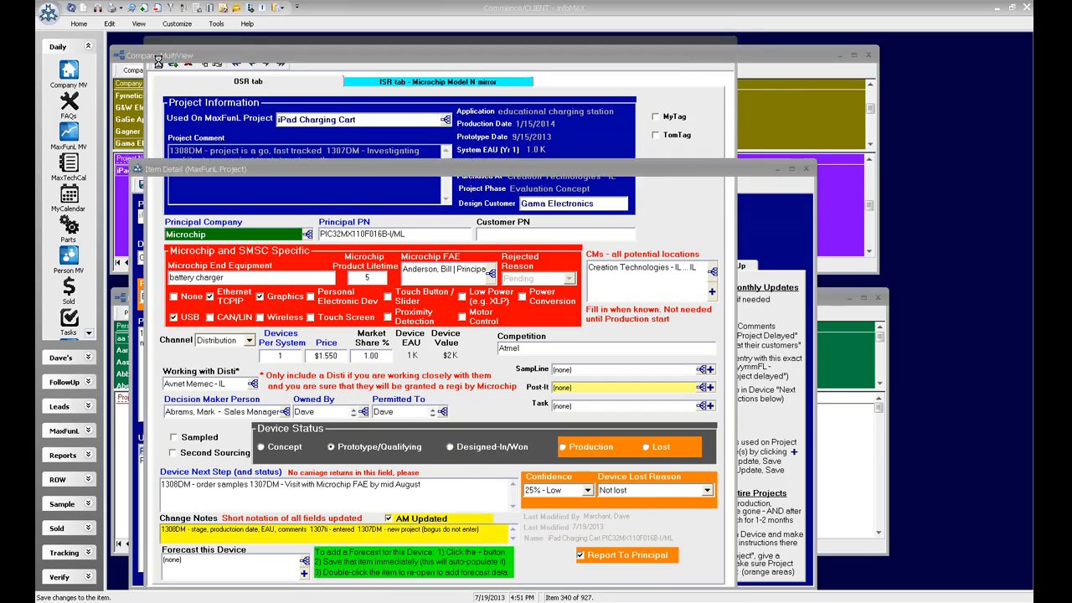
{"action": "left_click", "coordinate": [621, 292]}
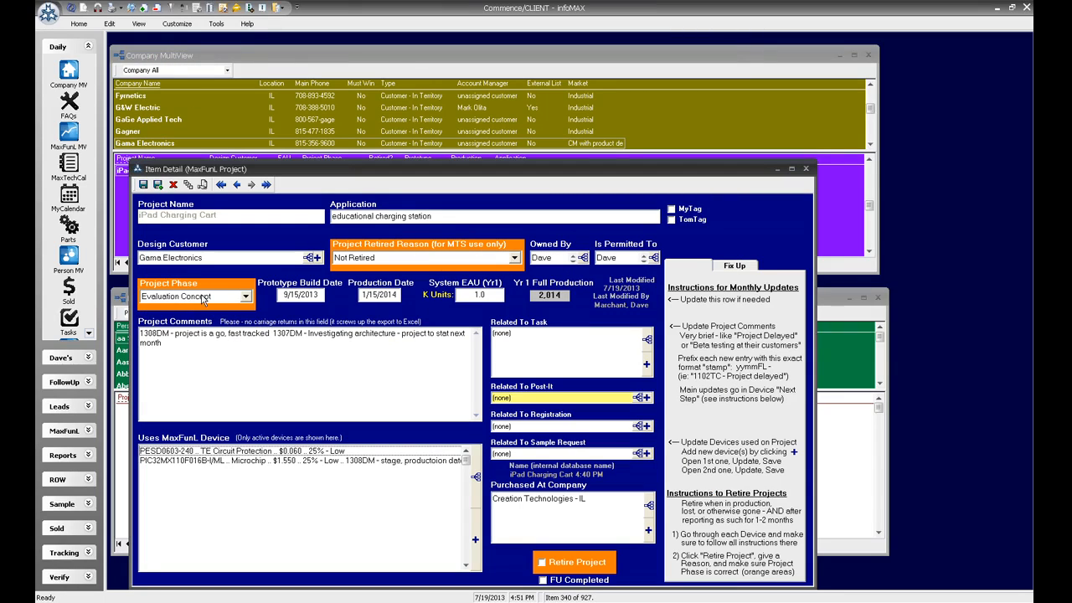
Step: Set the iPad Charging Cart project's phase to Prototype, save the project and confirm that the device change was noted
{"action": "left_click", "coordinate": [246, 299]}
{"action": "left_click", "coordinate": [217, 311]}
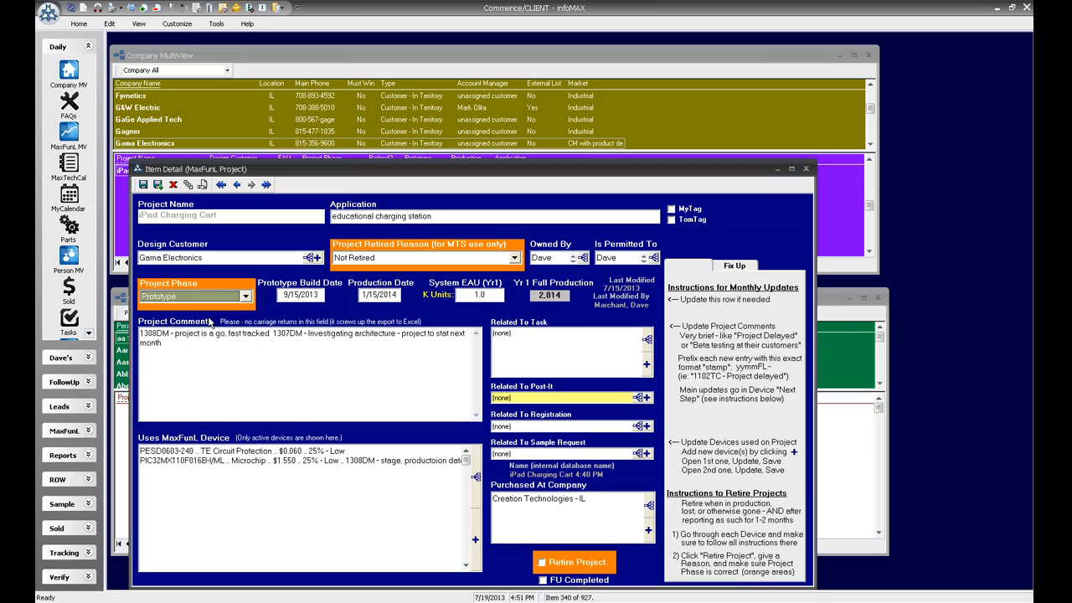
{"action": "left_click", "coordinate": [163, 344]}
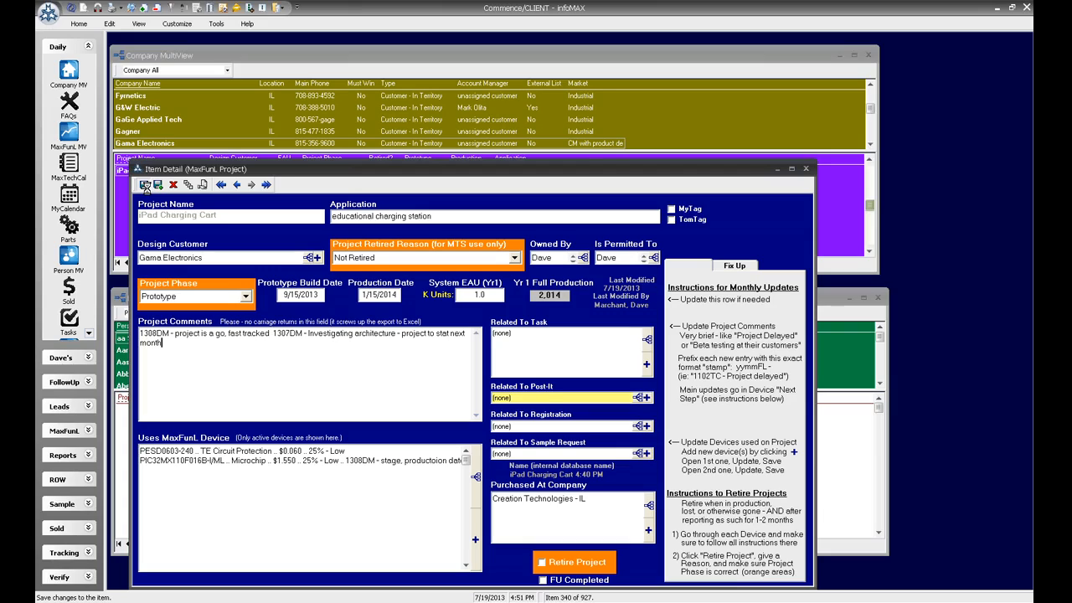
{"action": "left_click", "coordinate": [146, 187]}
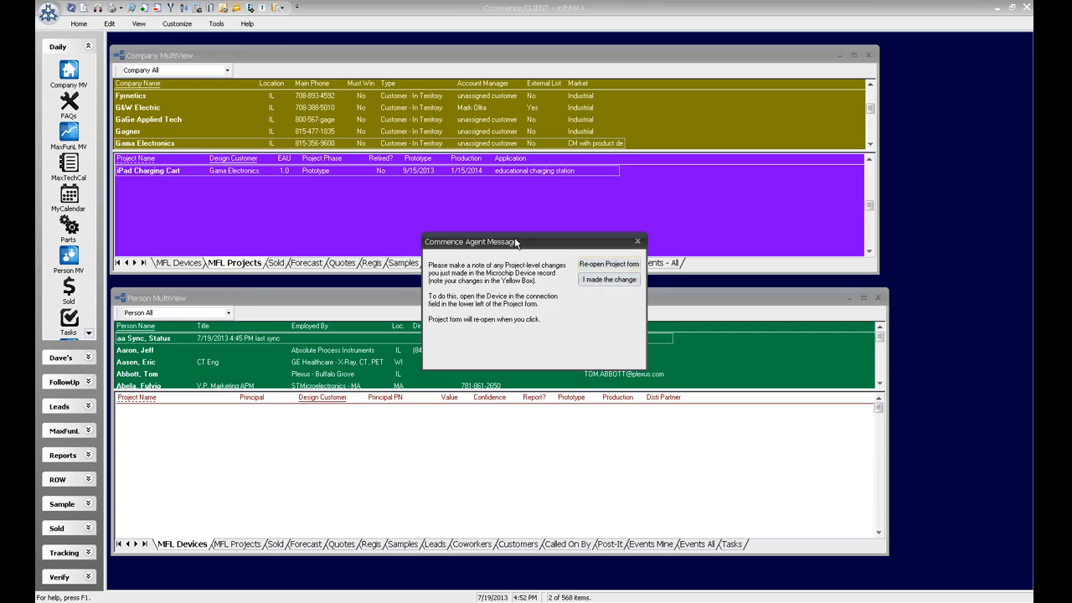
{"action": "left_click_drag", "start_coordinate": [514, 240], "coordinate": [505, 172]}
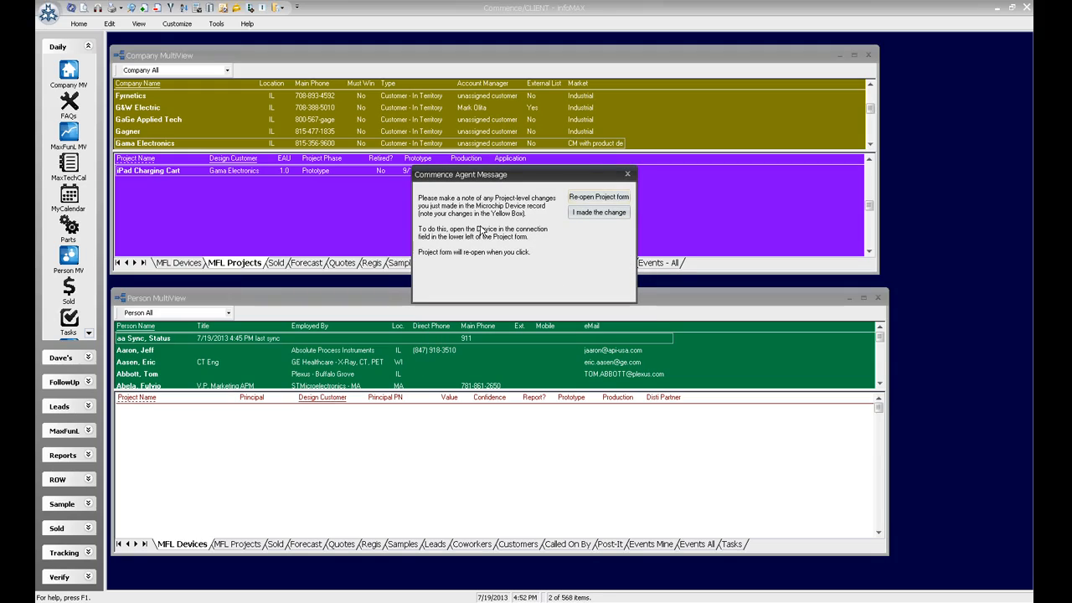
{"action": "left_click", "coordinate": [593, 215]}
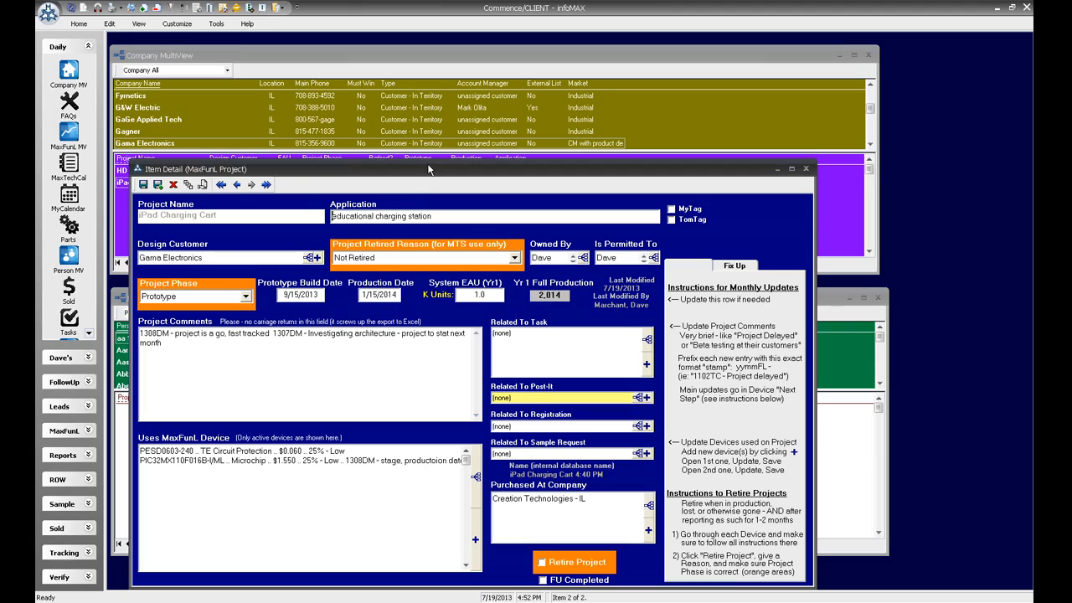
Step: Add "1309DM - project cancelled" at the start of the iPad Charging Cart project comments
{"action": "left_click_drag", "start_coordinate": [429, 168], "coordinate": [484, 33]}
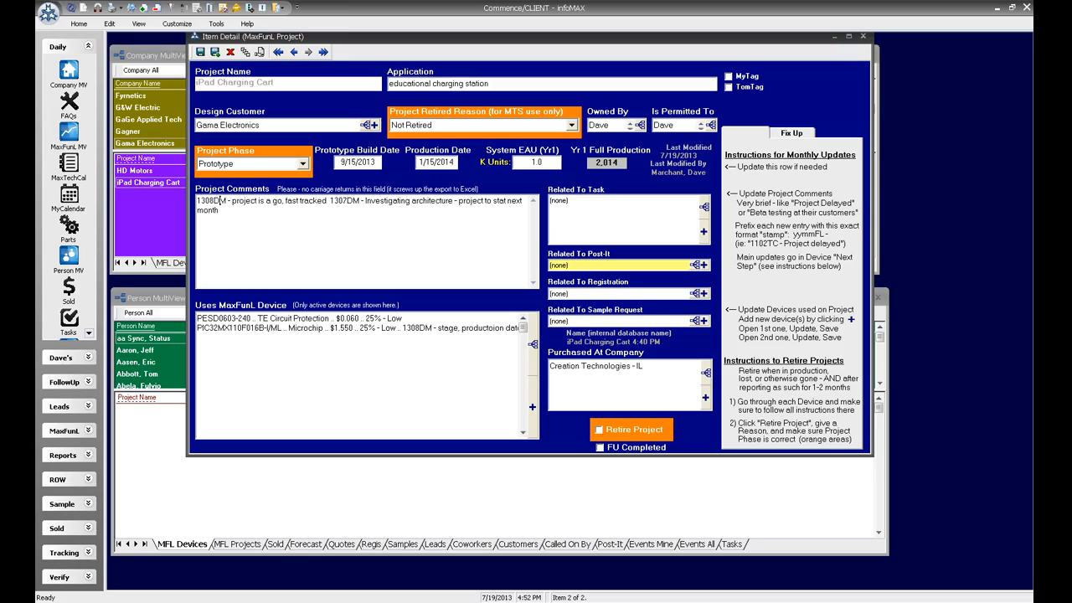
{"action": "left_click", "coordinate": [199, 201]}
{"action": "type", "text": "1309DM"}
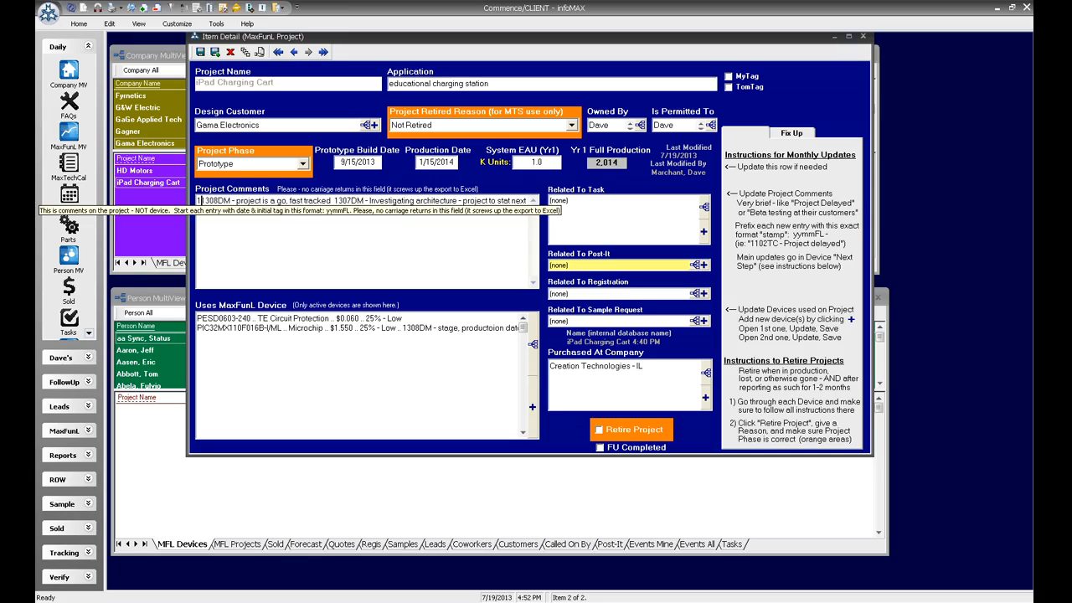
{"action": "type", "text": " - project c"}
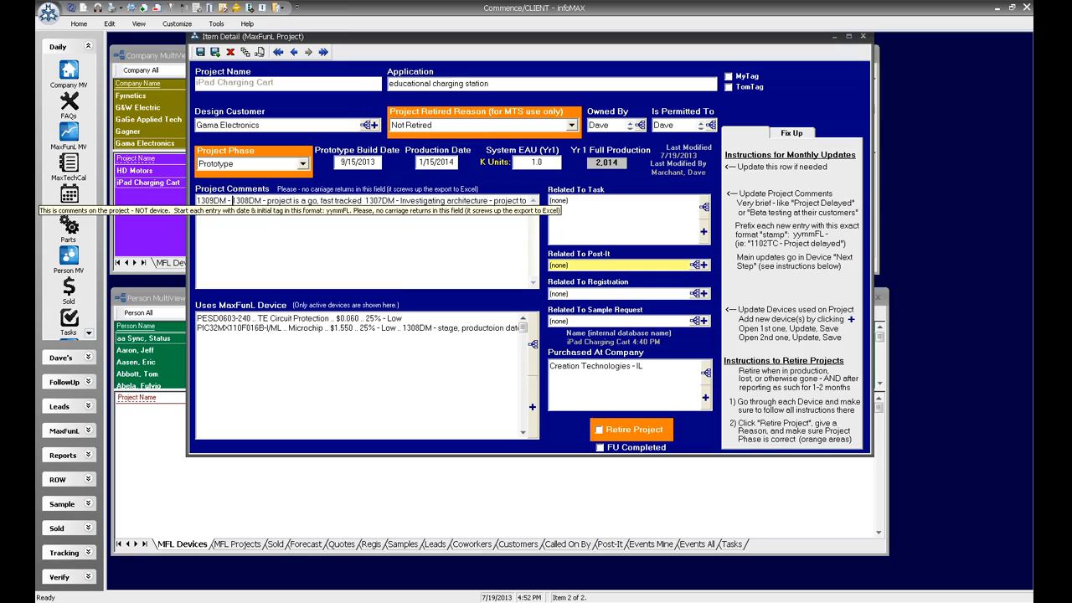
{"action": "type", "text": "ancelled"}
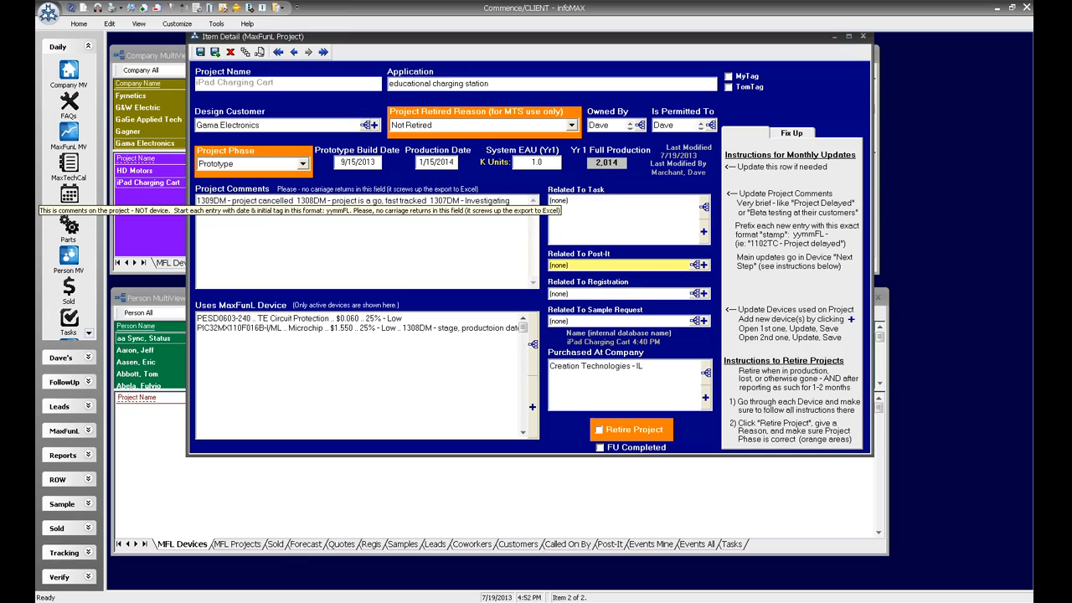
Step: Mark the TE Circuit Protection device Lost at 0% confidence with reason "Project no longer viable", clear its AM Updated option and save it
{"action": "left_click", "coordinate": [313, 319]}
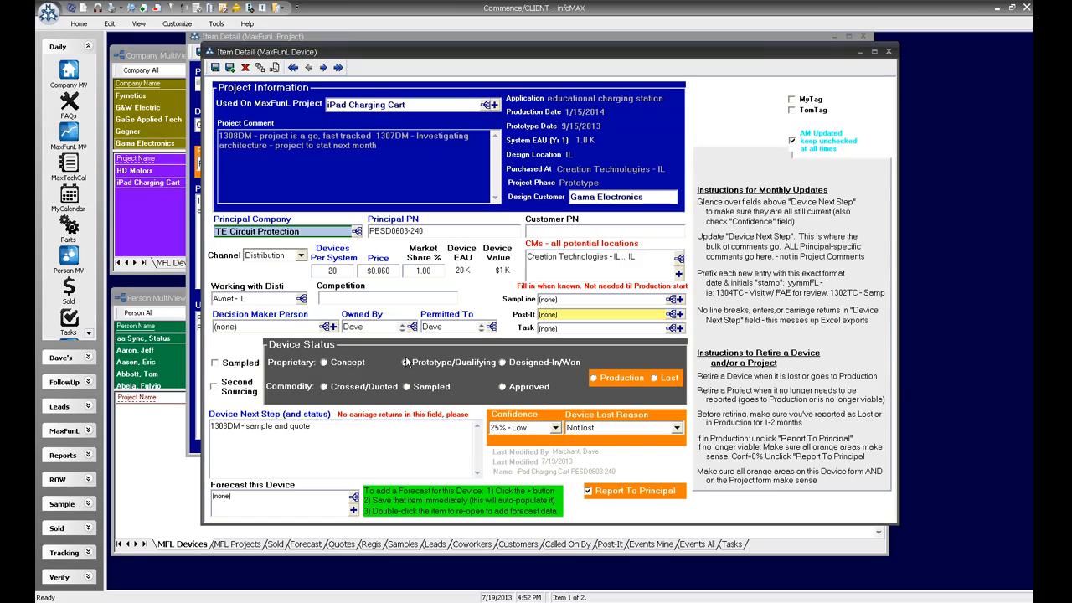
{"action": "left_click", "coordinate": [554, 428]}
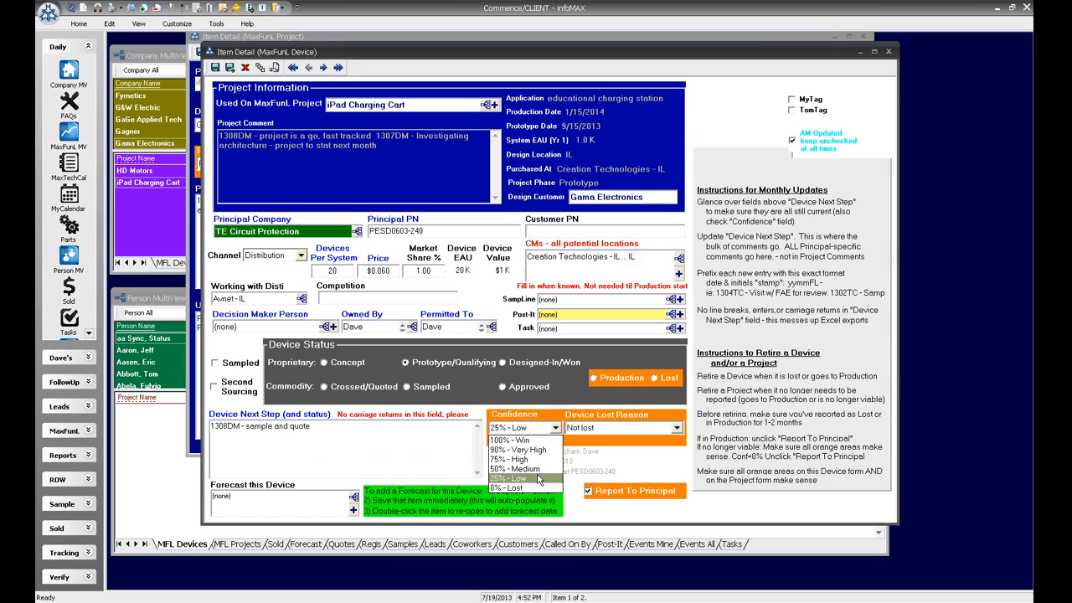
{"action": "left_click", "coordinate": [508, 487]}
{"action": "left_click", "coordinate": [676, 429]}
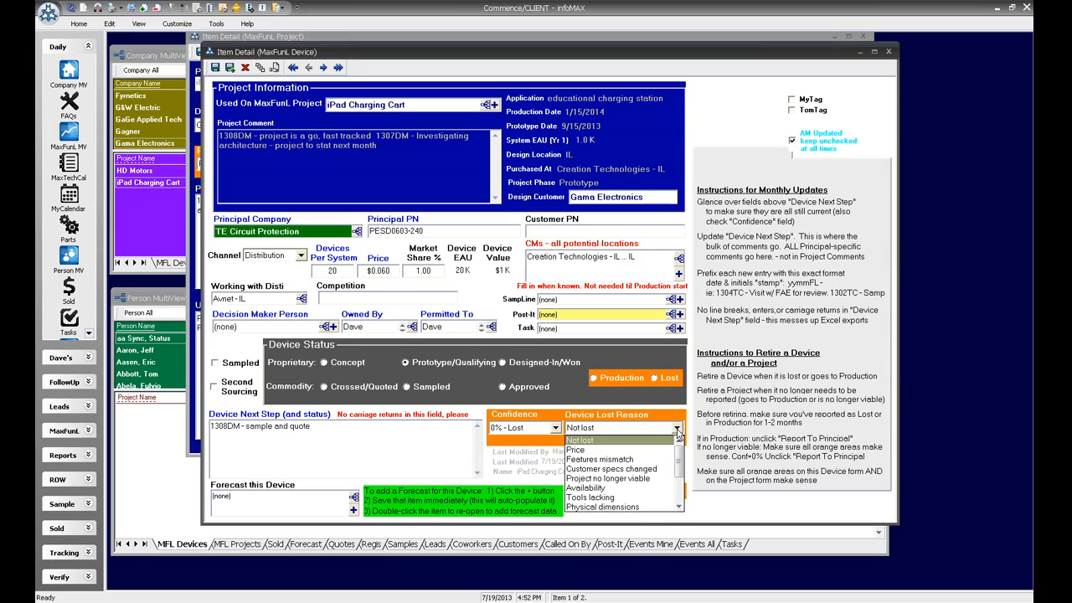
{"action": "left_click", "coordinate": [634, 479]}
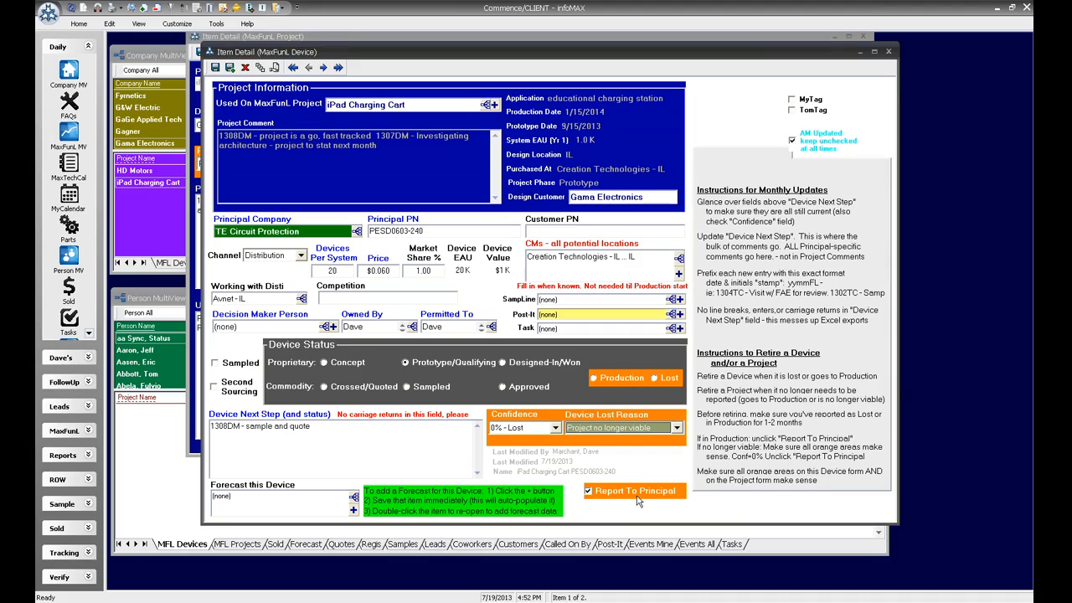
{"action": "left_click", "coordinate": [659, 381]}
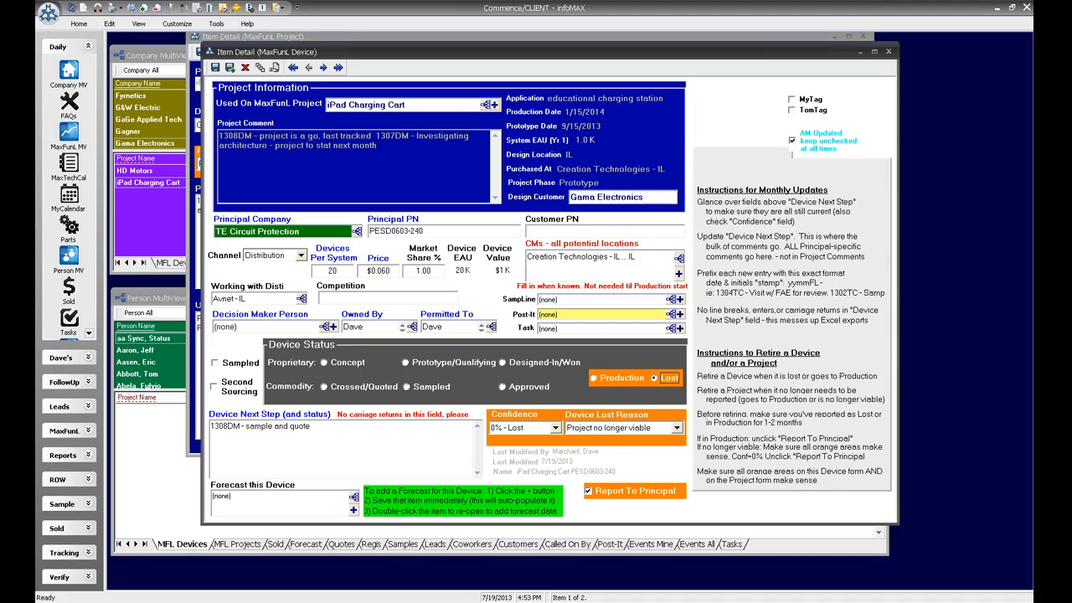
{"action": "left_click", "coordinate": [792, 140]}
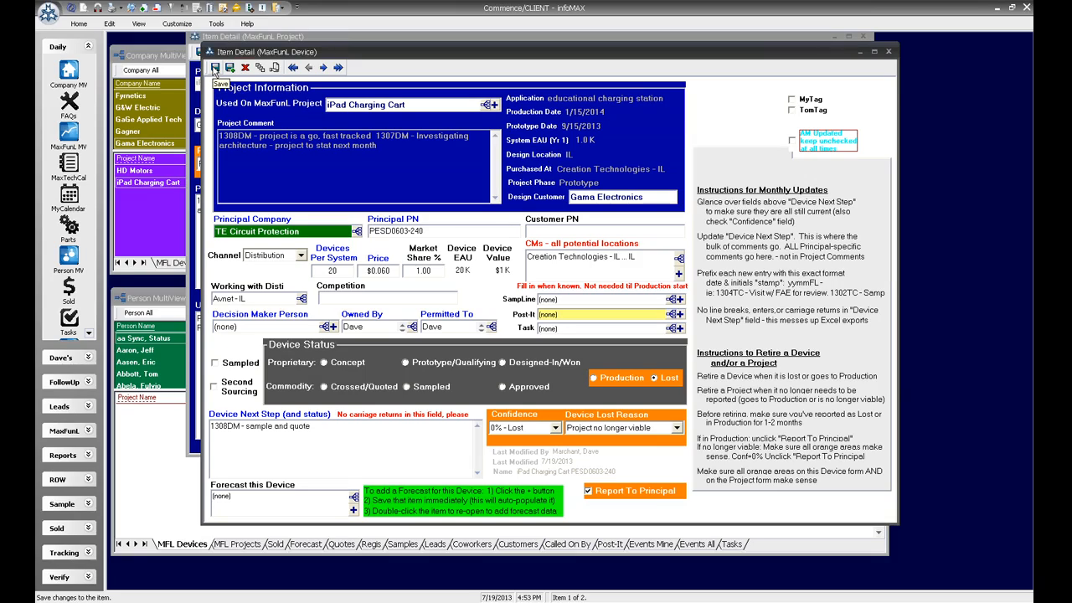
{"action": "left_click", "coordinate": [215, 67]}
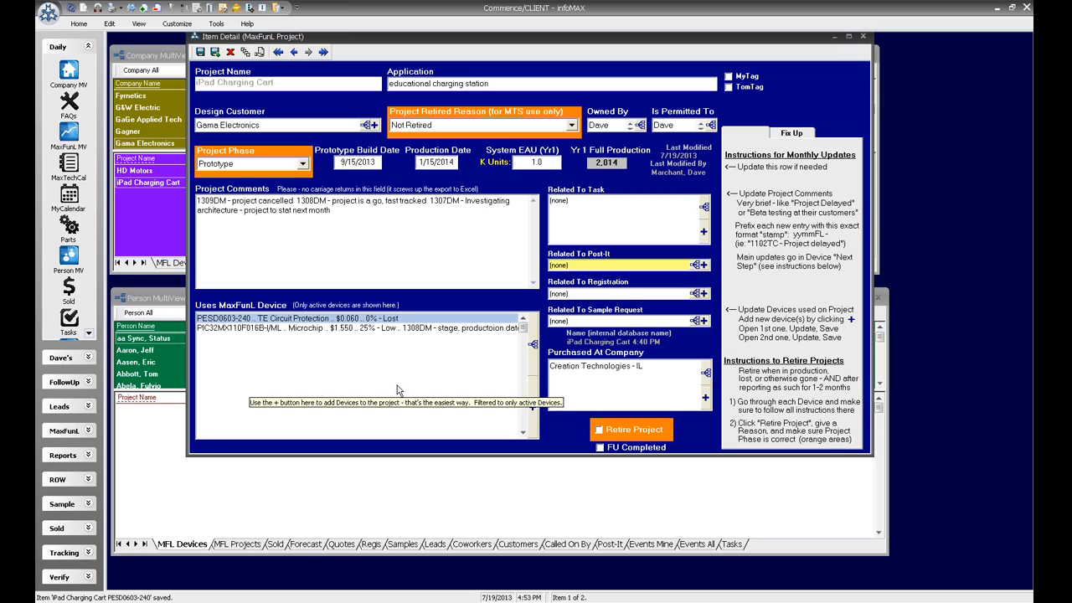
Step: Set the Microchip device's status to Lost, its confidence to 0% - Lost and its lost reason to "Project no longer viable"
{"action": "left_click", "coordinate": [282, 329]}
{"action": "double_click", "coordinate": [281, 327]}
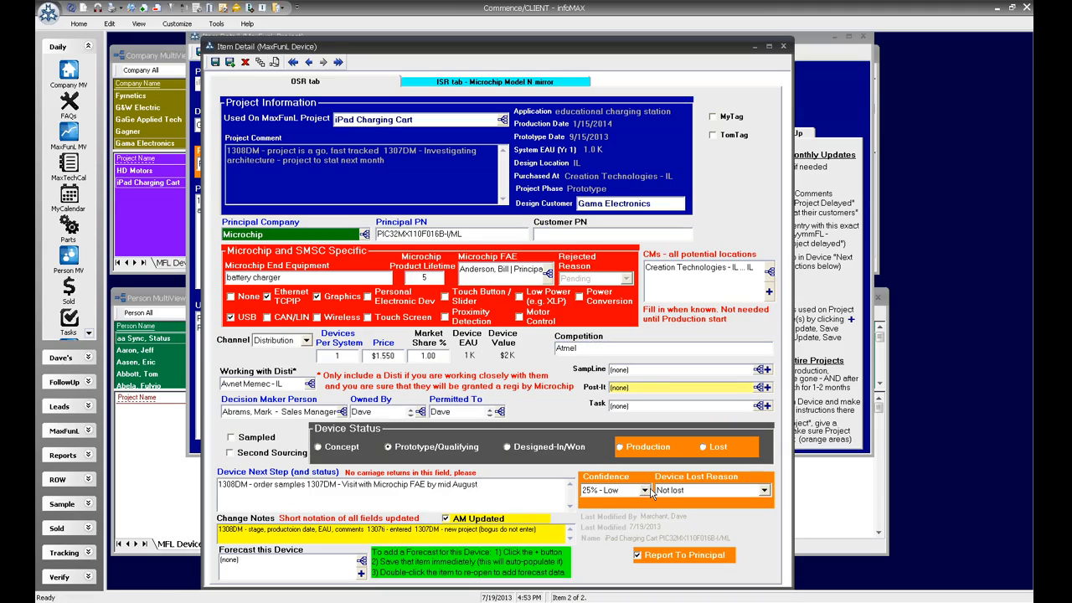
{"action": "left_click", "coordinate": [644, 490]}
{"action": "left_click", "coordinate": [628, 553]}
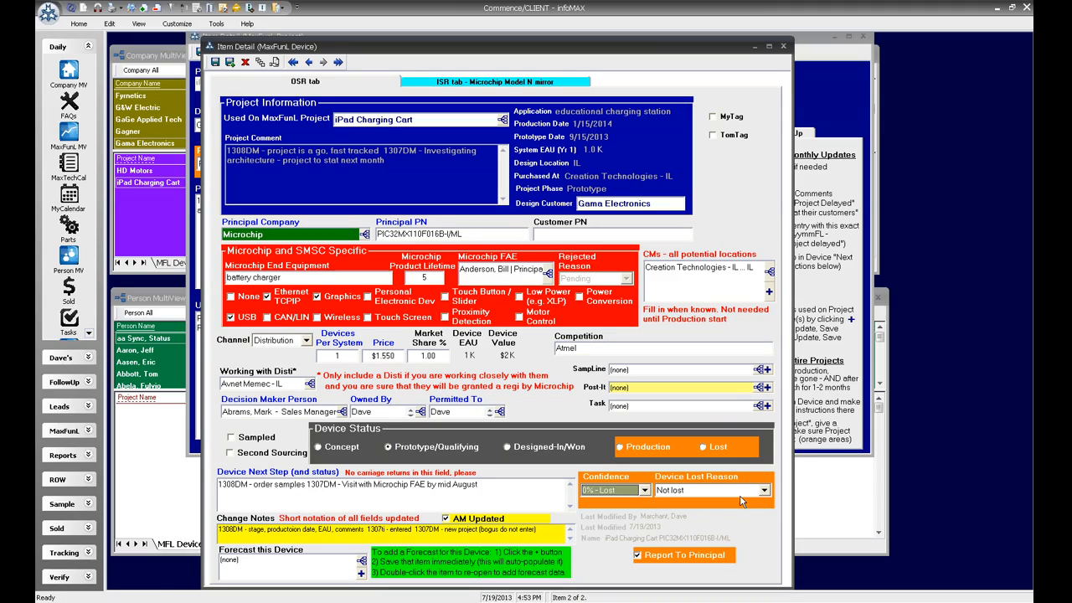
{"action": "left_click", "coordinate": [764, 491]}
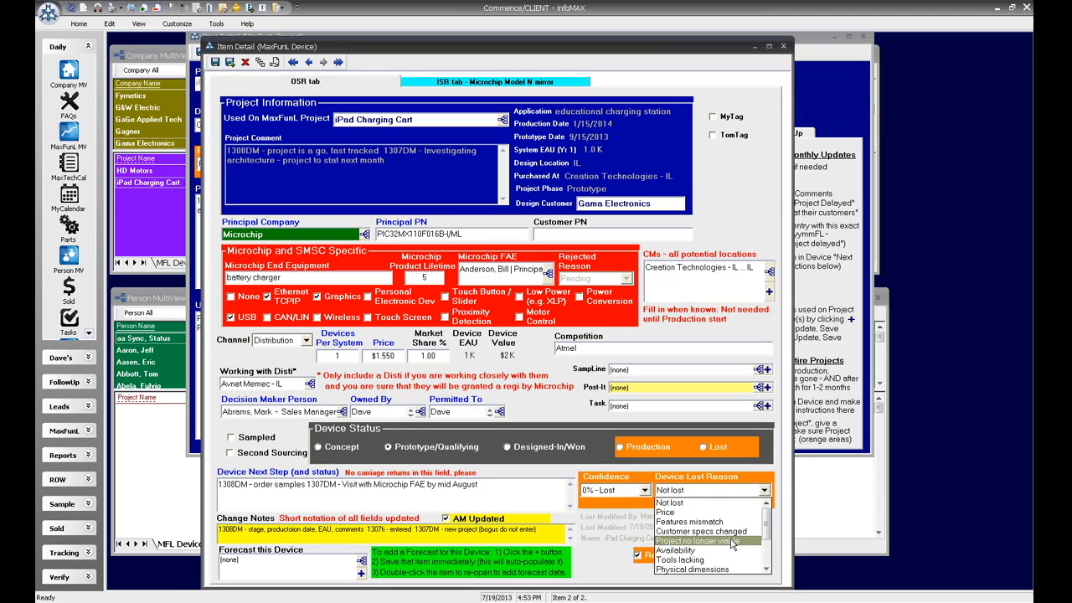
{"action": "left_click", "coordinate": [732, 541]}
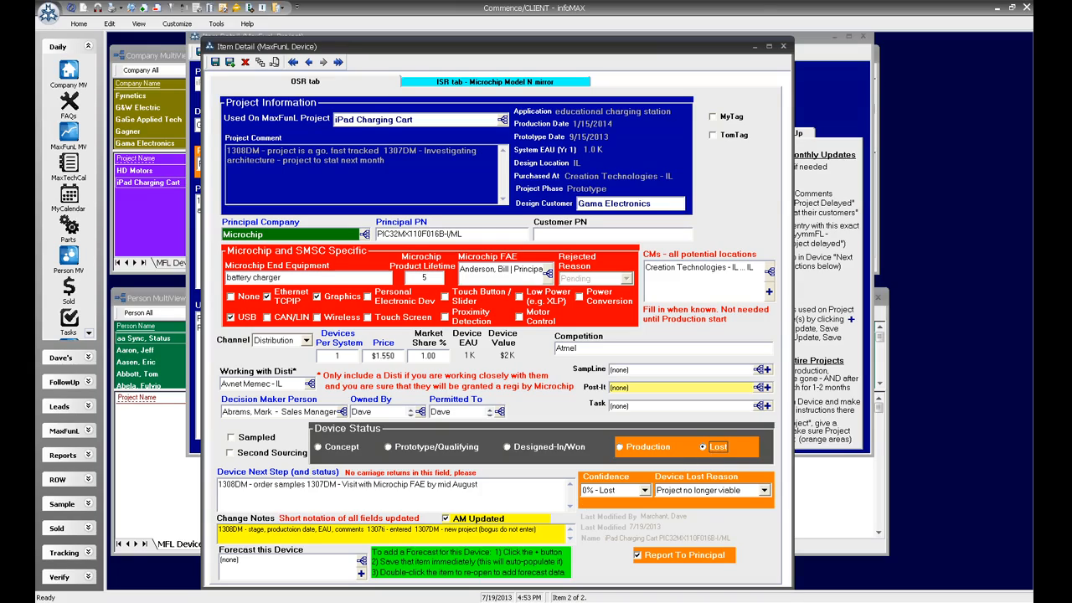
Step: Add "1309DM - status, confidence, comments" at the start of the Microchip device's change notes
{"action": "left_click", "coordinate": [228, 529]}
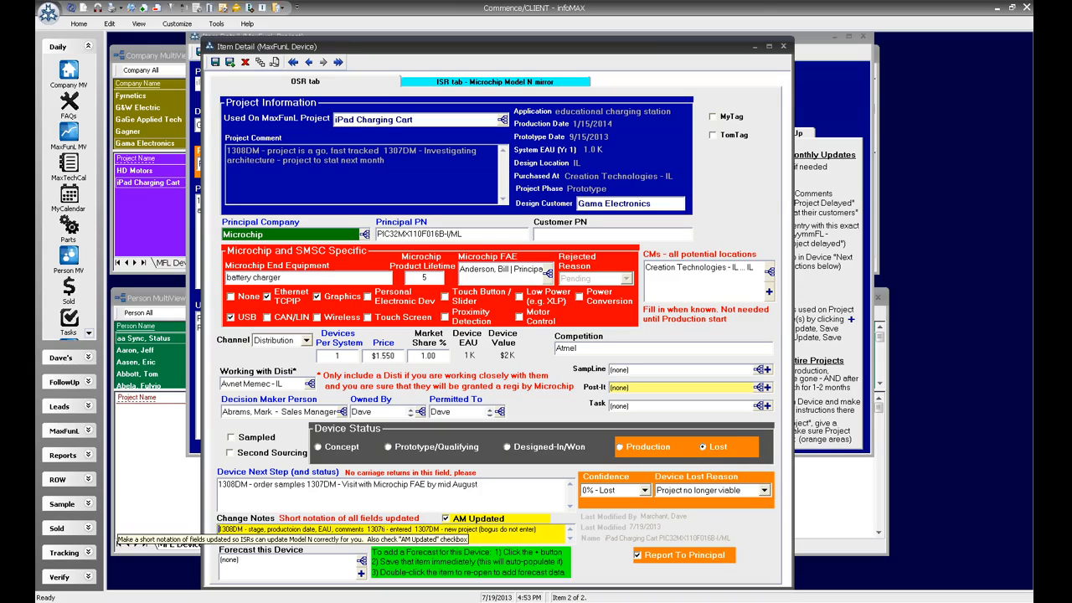
{"action": "type", "text": "1309DM "}
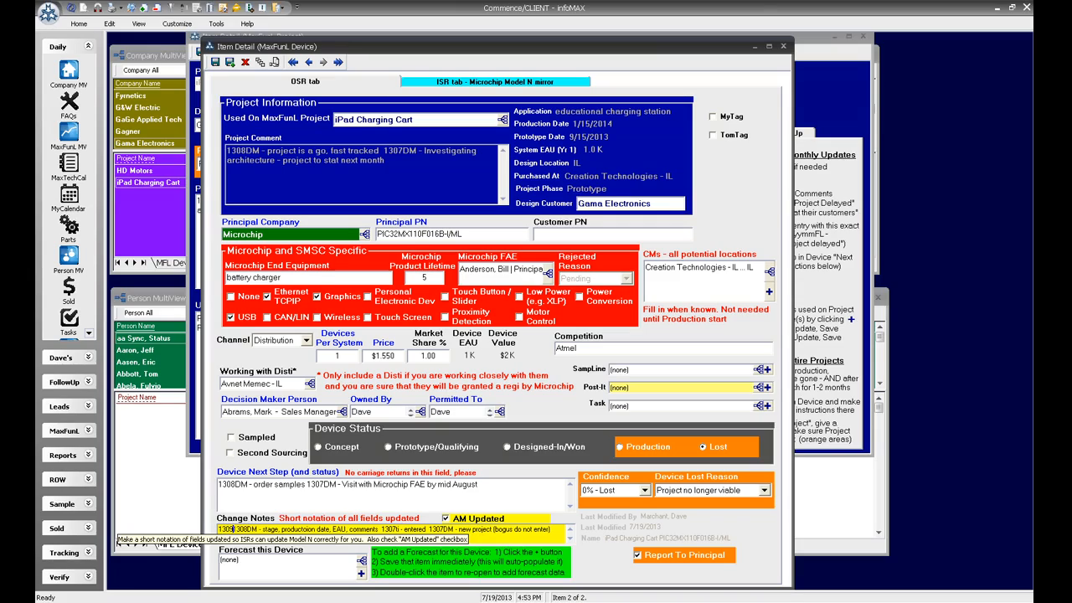
{"action": "type", "text": "- "}
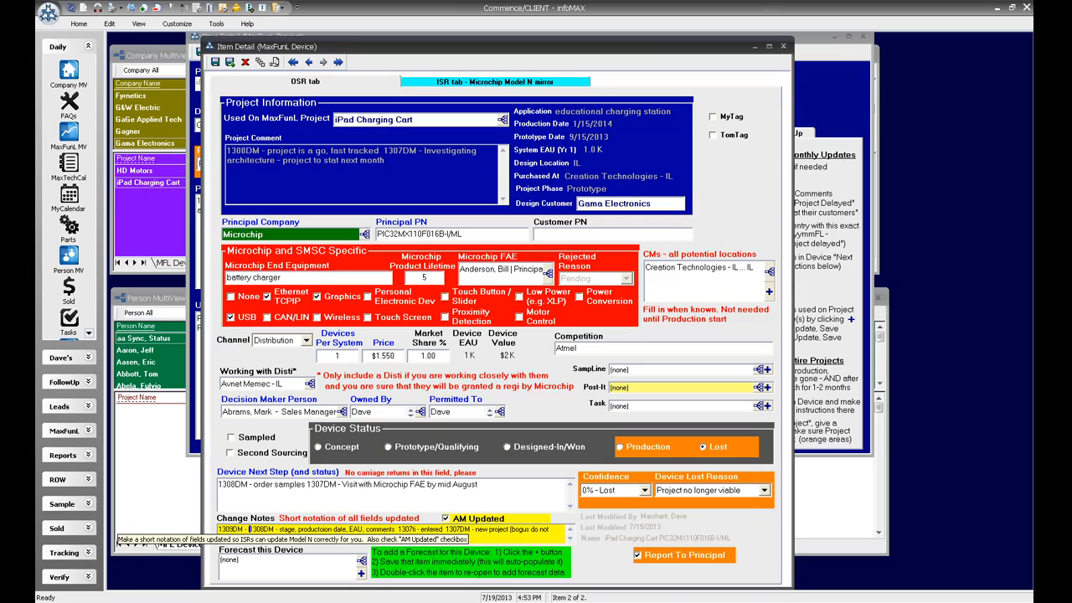
{"action": "type", "text": "stat"}
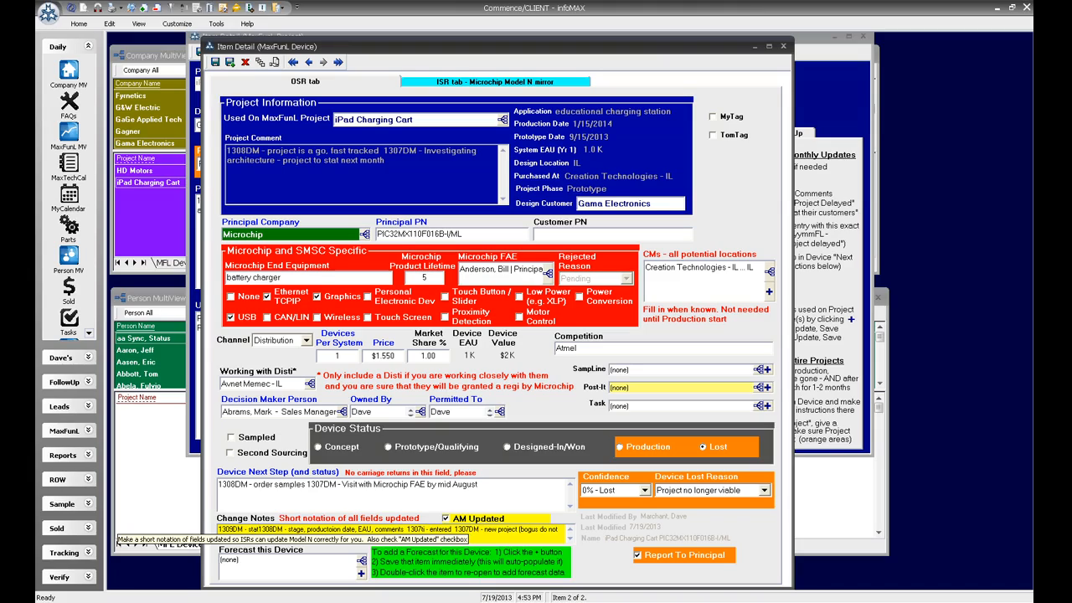
{"action": "type", "text": "us, confid"}
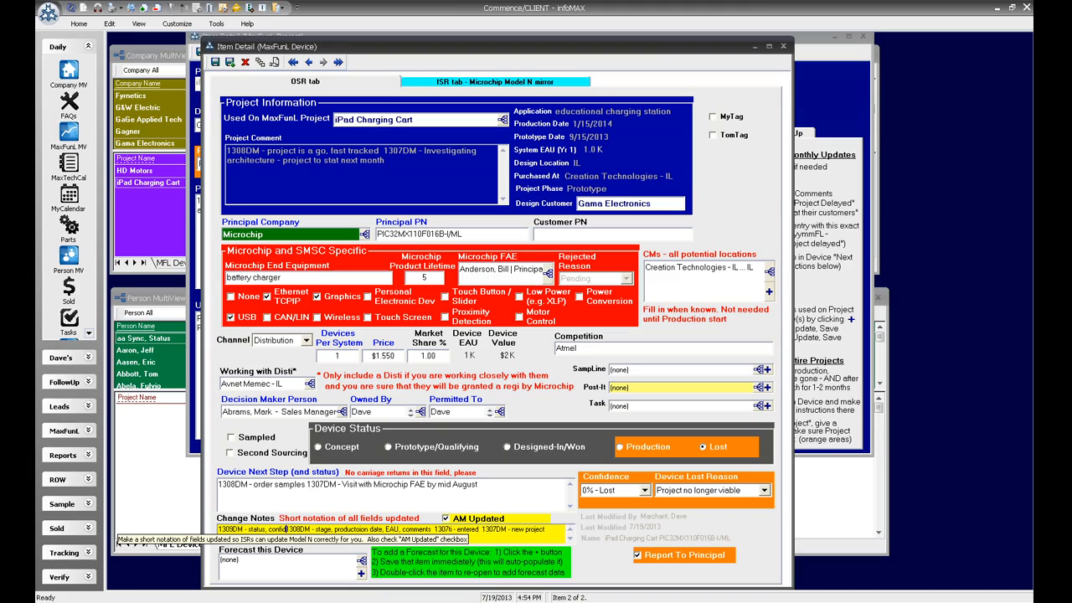
{"action": "type", "text": "ence"}
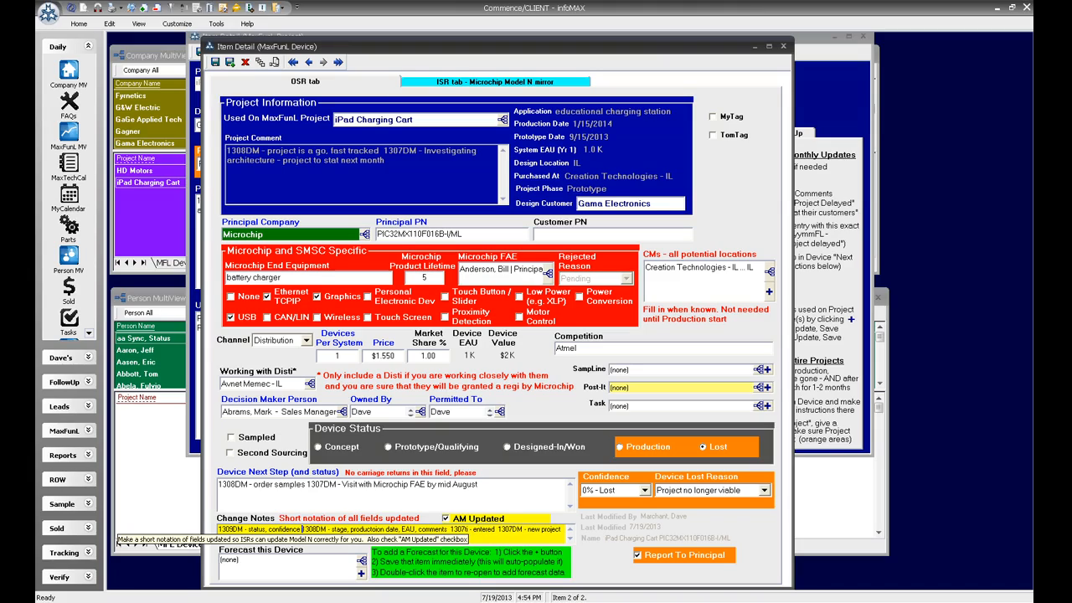
{"action": "type", "text": " , comments"}
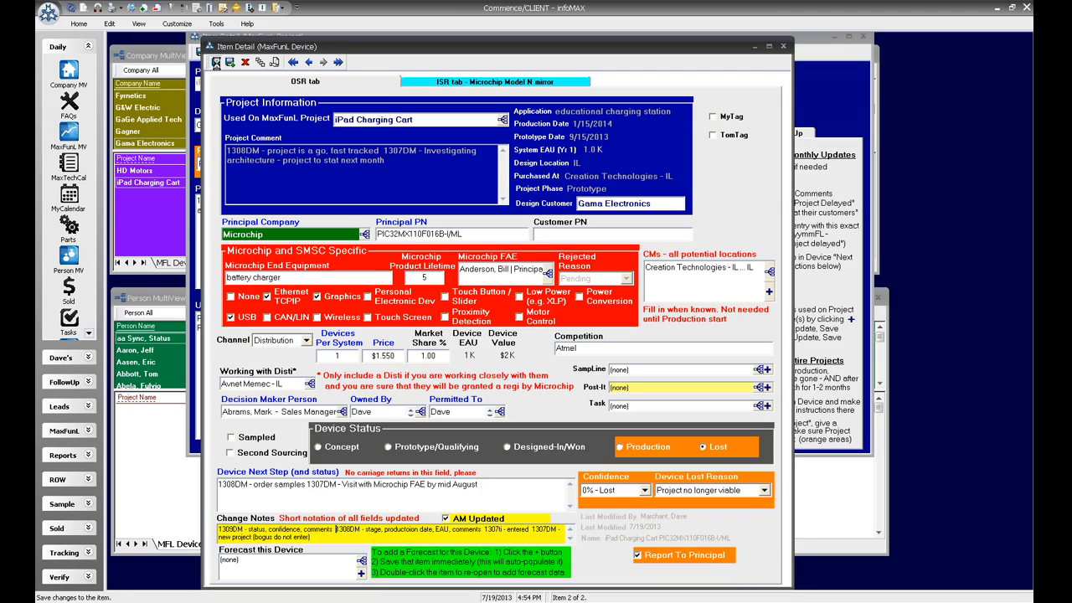
Step: Save the Microchip device and the iPad Charging Cart project, confirming that the change notes were updated
{"action": "left_click", "coordinate": [216, 63]}
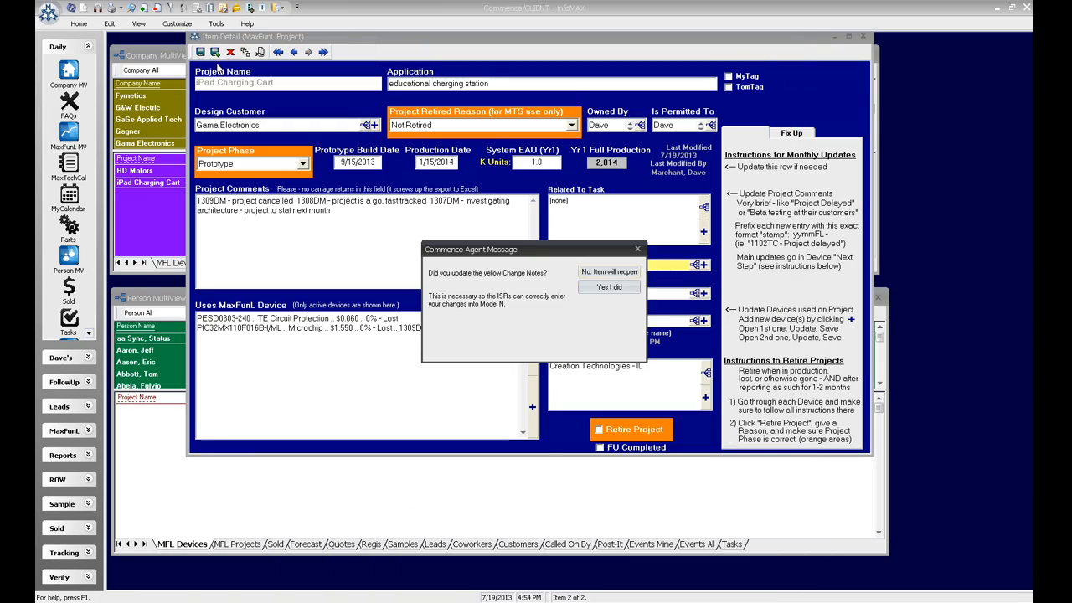
{"action": "left_click", "coordinate": [593, 288]}
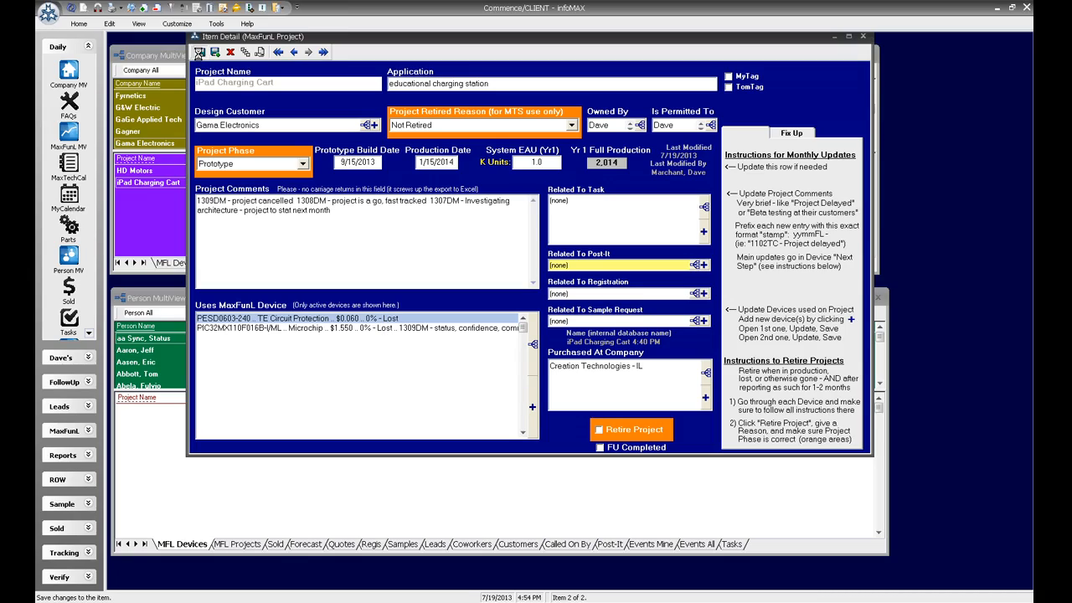
{"action": "left_click", "coordinate": [199, 53]}
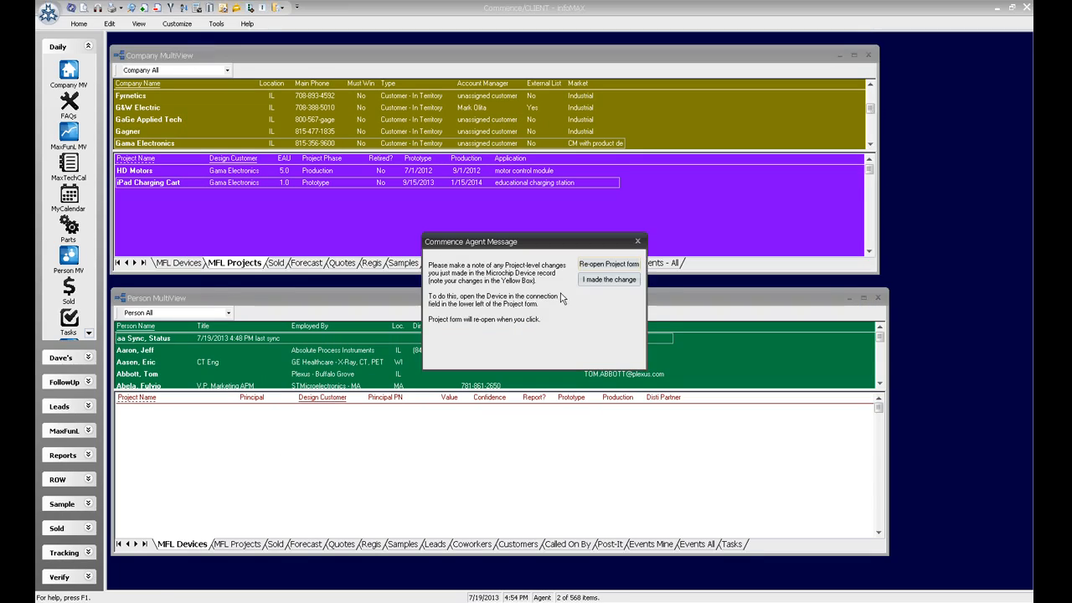
{"action": "left_click", "coordinate": [592, 283]}
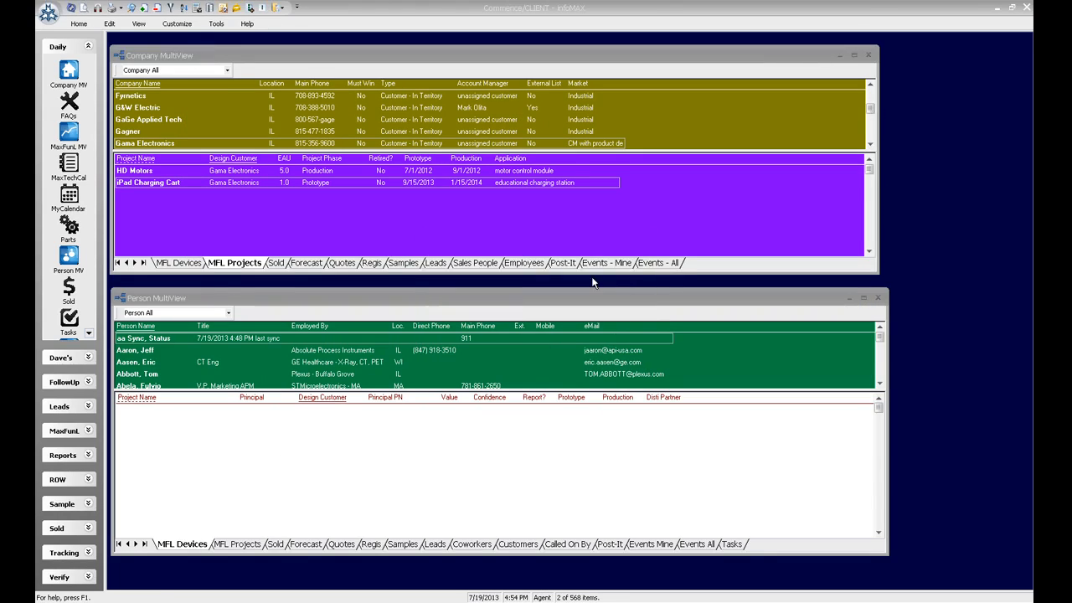
Step: Reopen the iPad Charging Cart project, turn off Report To Principal for its TE Circuit Protection device and save the device
{"action": "double_click", "coordinate": [277, 183]}
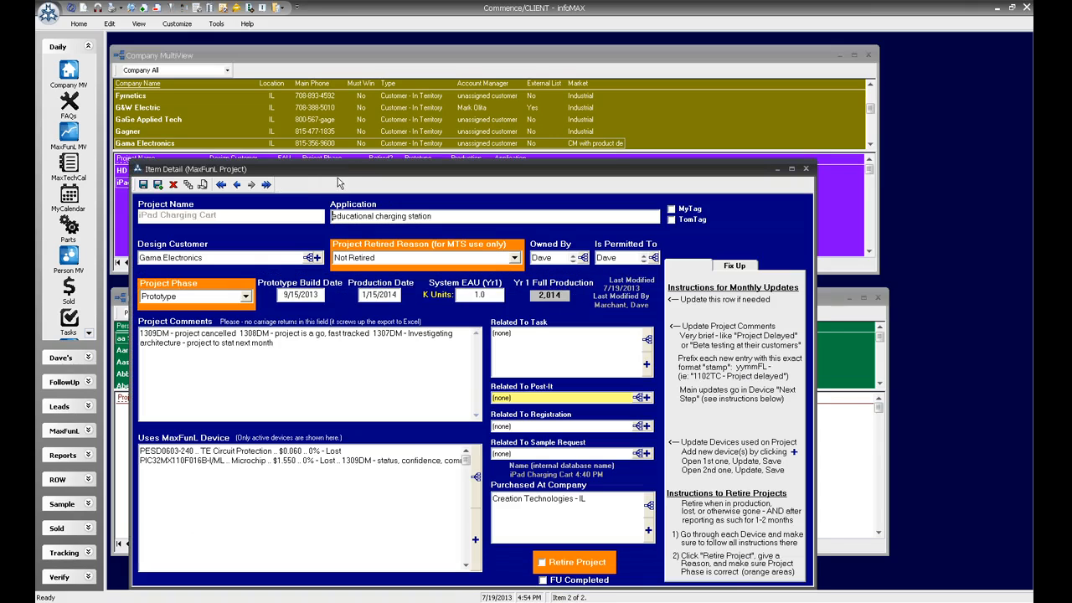
{"action": "left_click_drag", "start_coordinate": [338, 170], "coordinate": [391, 67]}
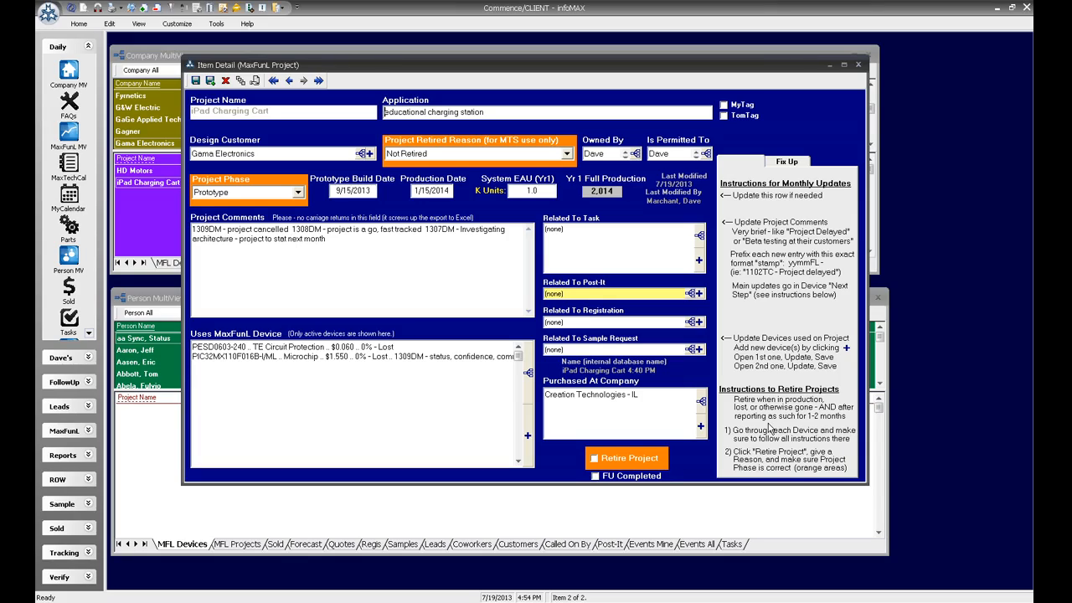
{"action": "double_click", "coordinate": [304, 347]}
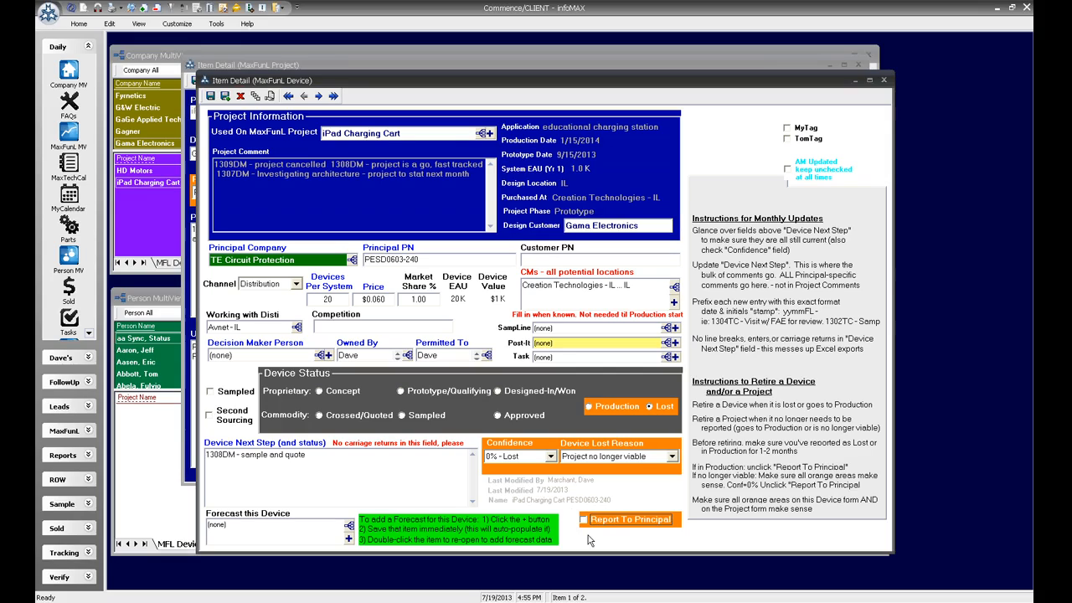
{"action": "left_click", "coordinate": [211, 95]}
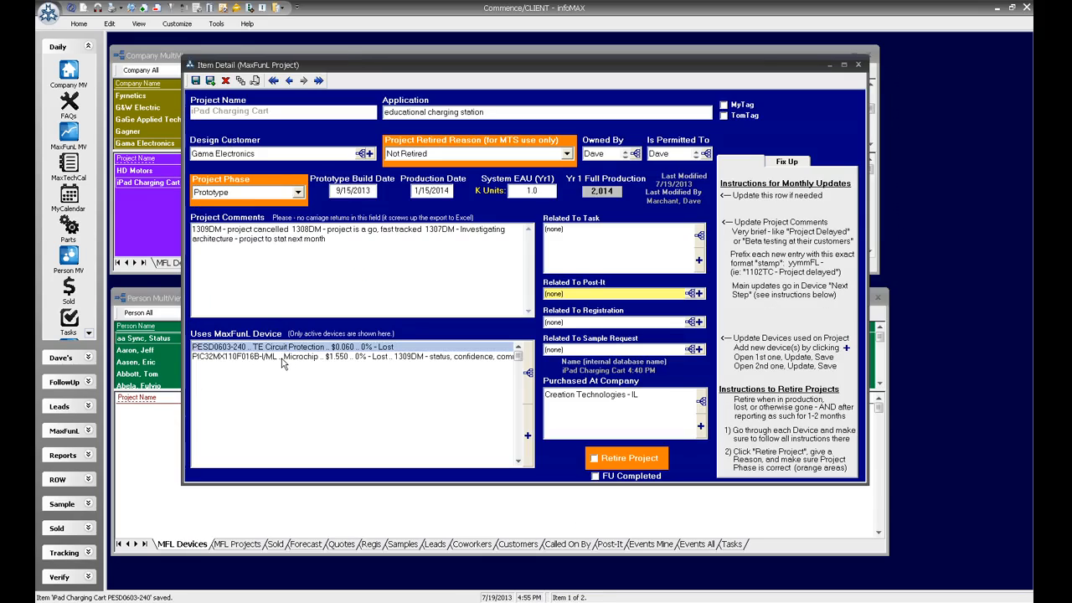
Step: Turn off Report To Principal for the Microchip device, save it and confirm that the change notes were updated
{"action": "left_click", "coordinate": [282, 357]}
{"action": "double_click", "coordinate": [282, 356]}
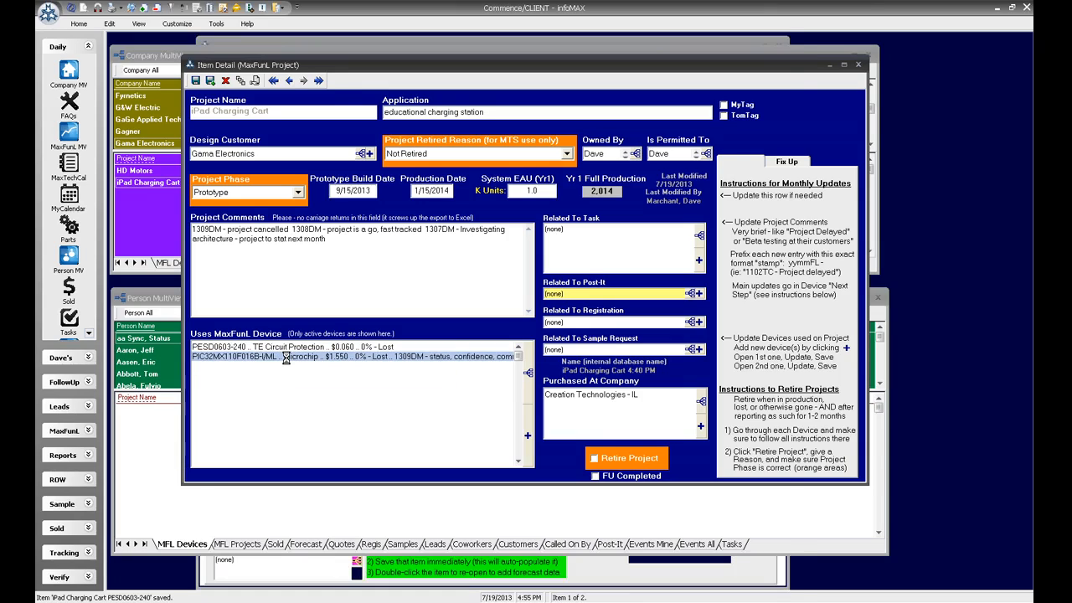
{"action": "left_click", "coordinate": [632, 556]}
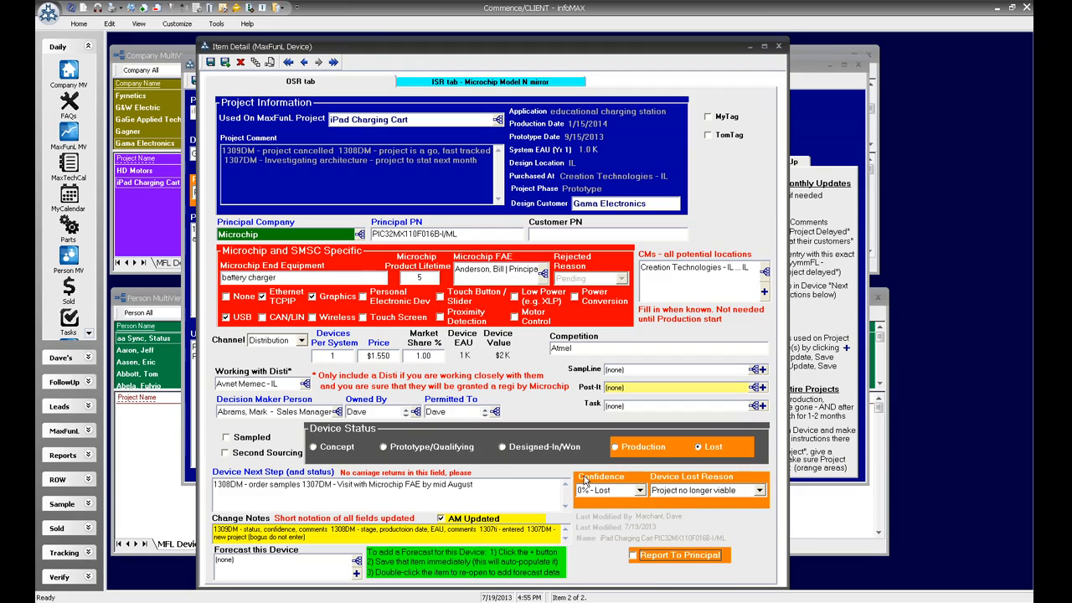
{"action": "left_click", "coordinate": [209, 62]}
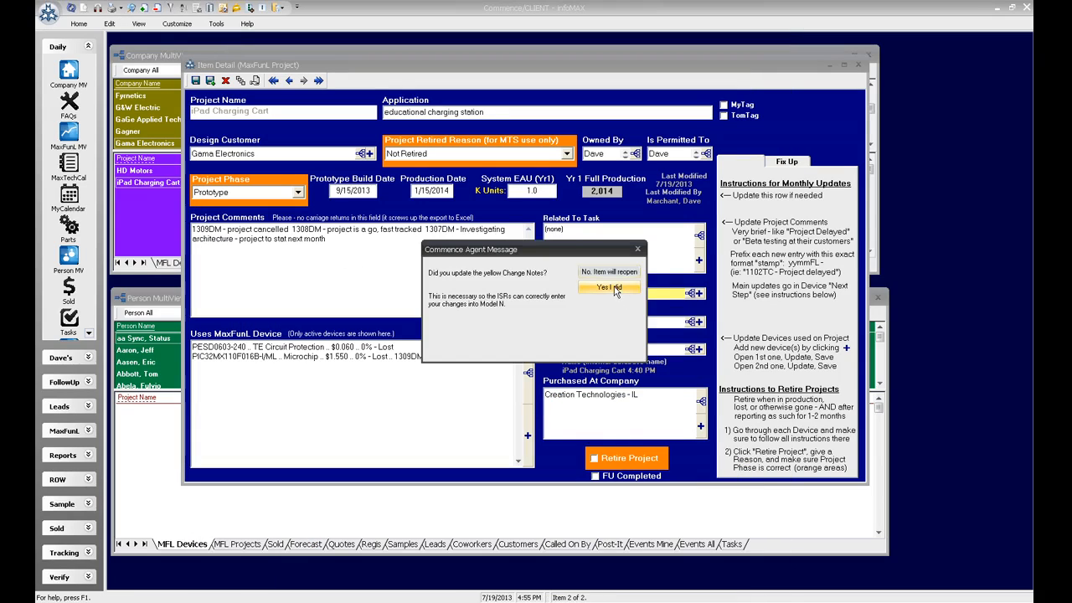
{"action": "left_click", "coordinate": [617, 293]}
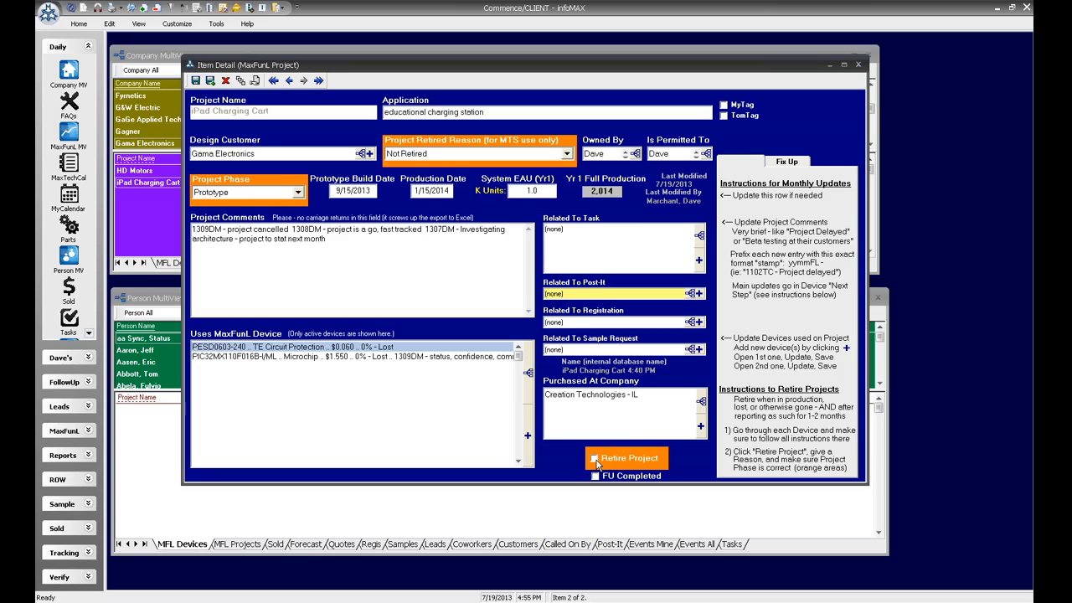
Step: Retire the iPad Charging Cart project with the reason "Project cancelled" and save it
{"action": "left_click", "coordinate": [595, 459]}
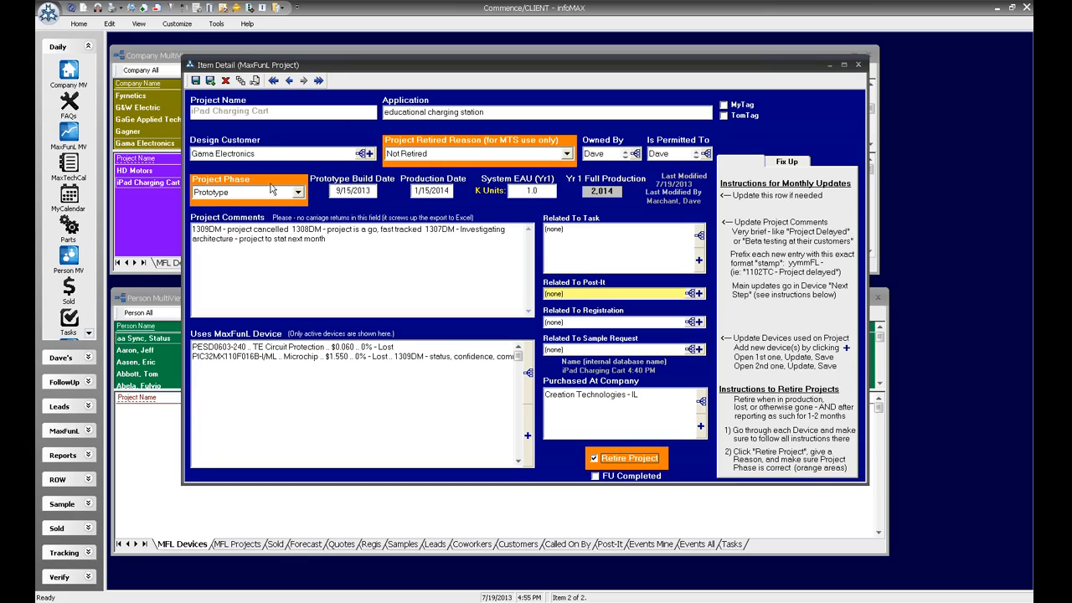
{"action": "left_click", "coordinate": [239, 191]}
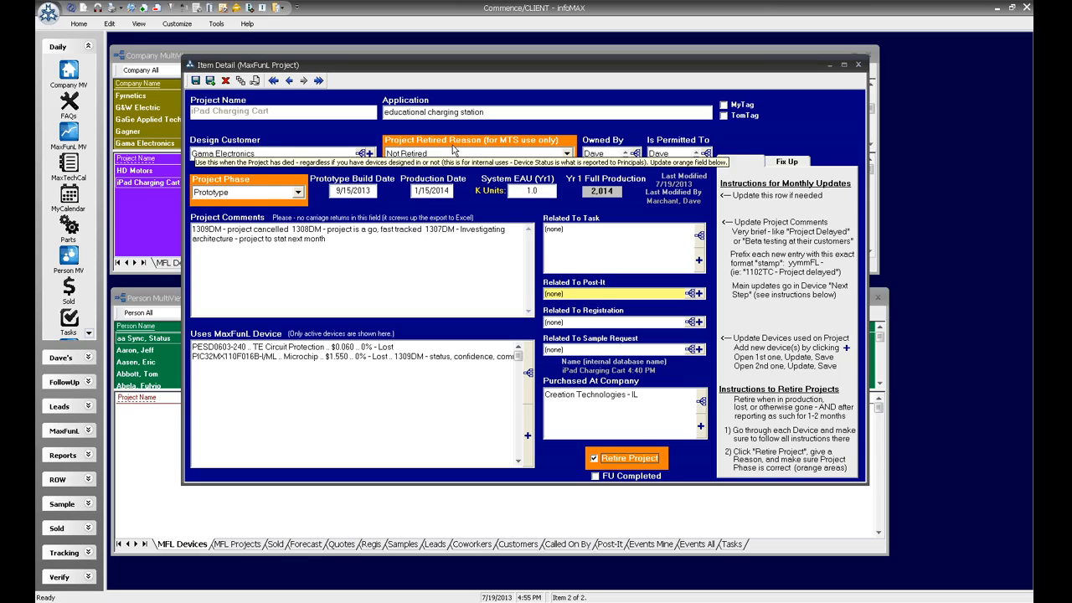
{"action": "left_click", "coordinate": [566, 154]}
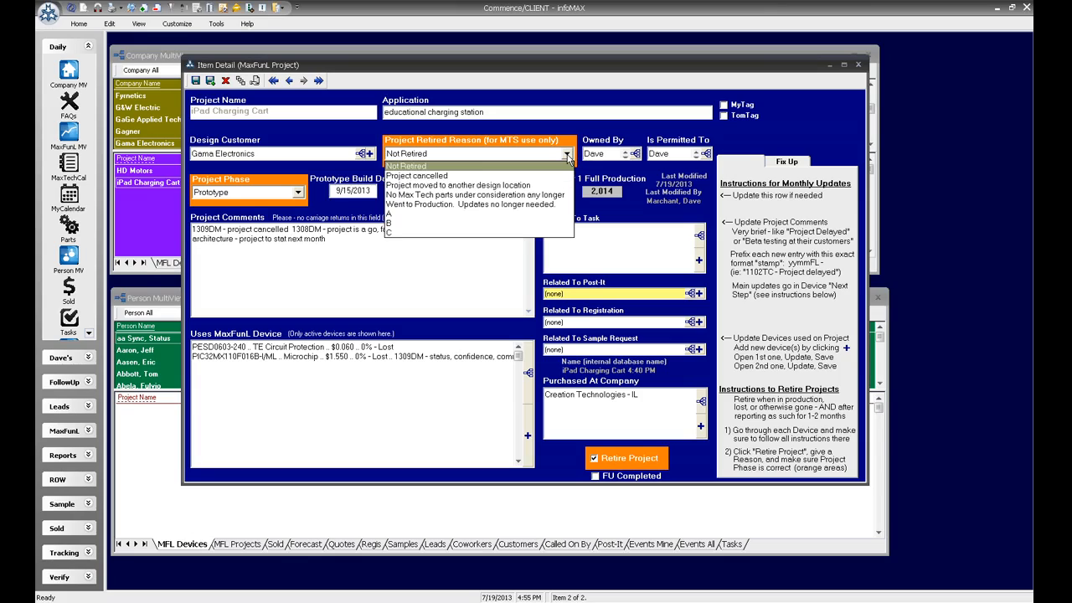
{"action": "left_click", "coordinate": [510, 176]}
{"action": "left_click", "coordinate": [328, 240]}
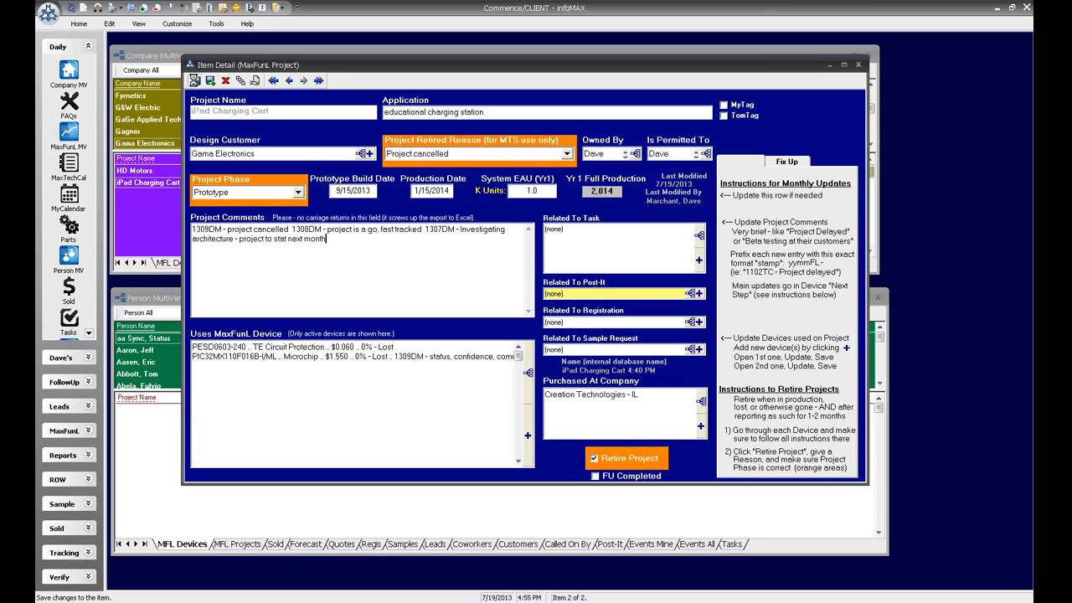
{"action": "left_click", "coordinate": [195, 81]}
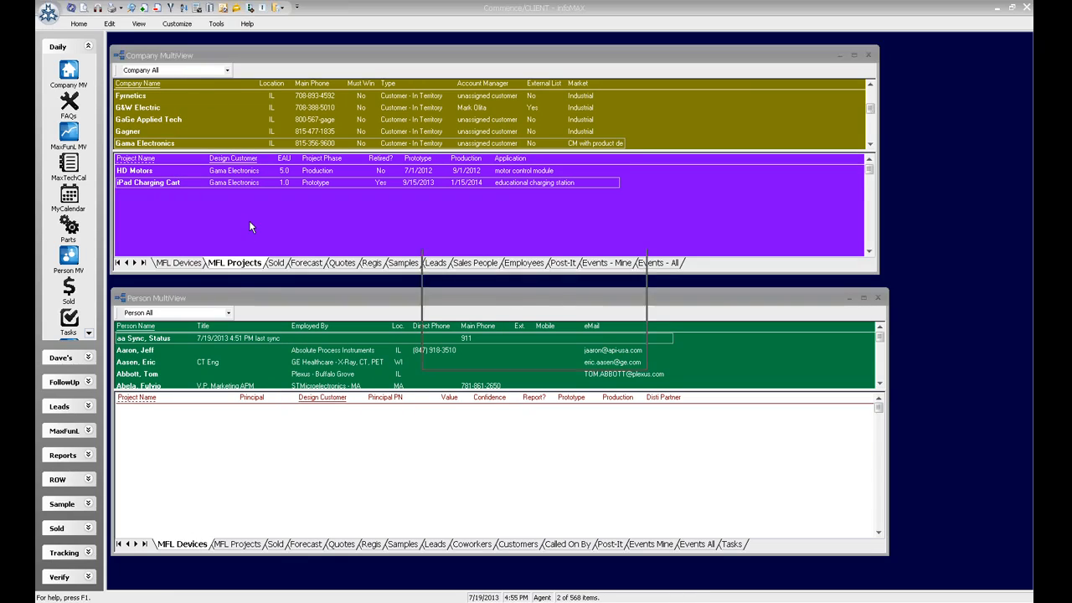
{"action": "left_click", "coordinate": [590, 282]}
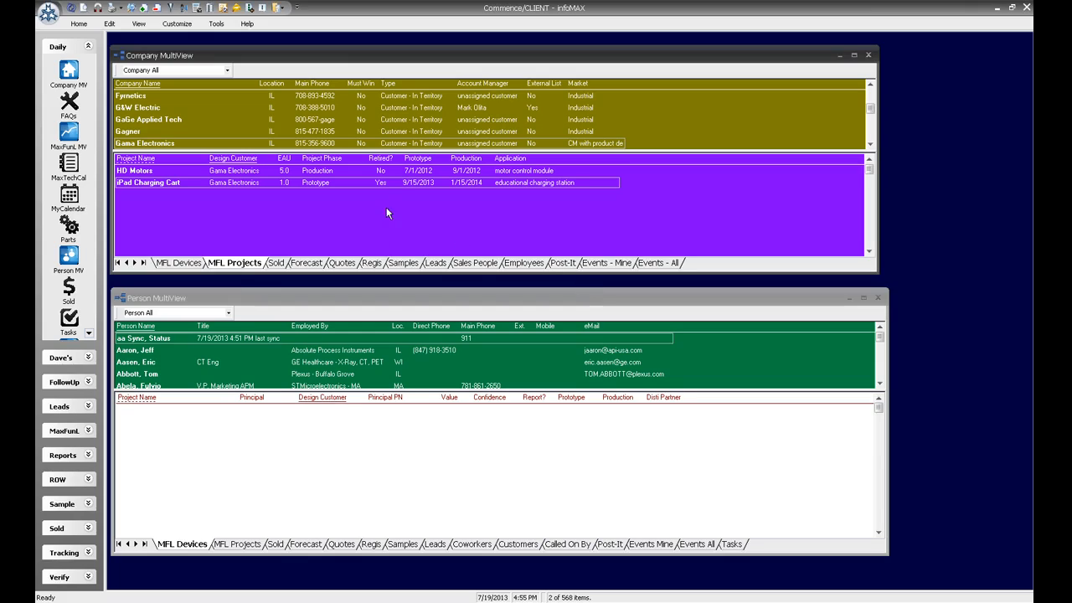
Step: Open the PIC16F882-I/SP device of HD Motors from Gama Electronics' device list, turn on TomTag and save the device
{"action": "left_click", "coordinate": [179, 263]}
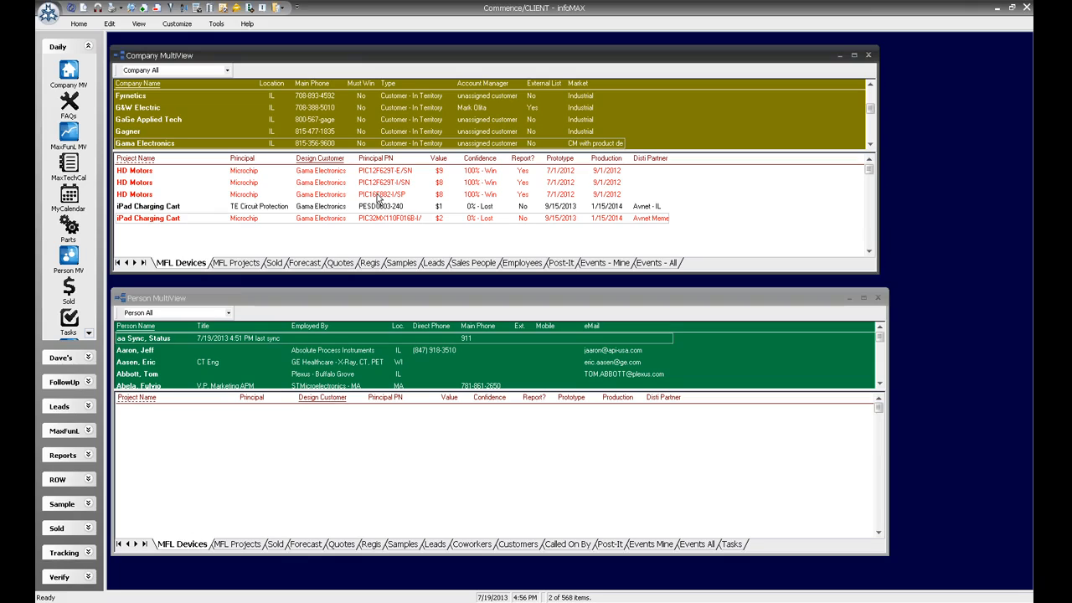
{"action": "left_click", "coordinate": [377, 195]}
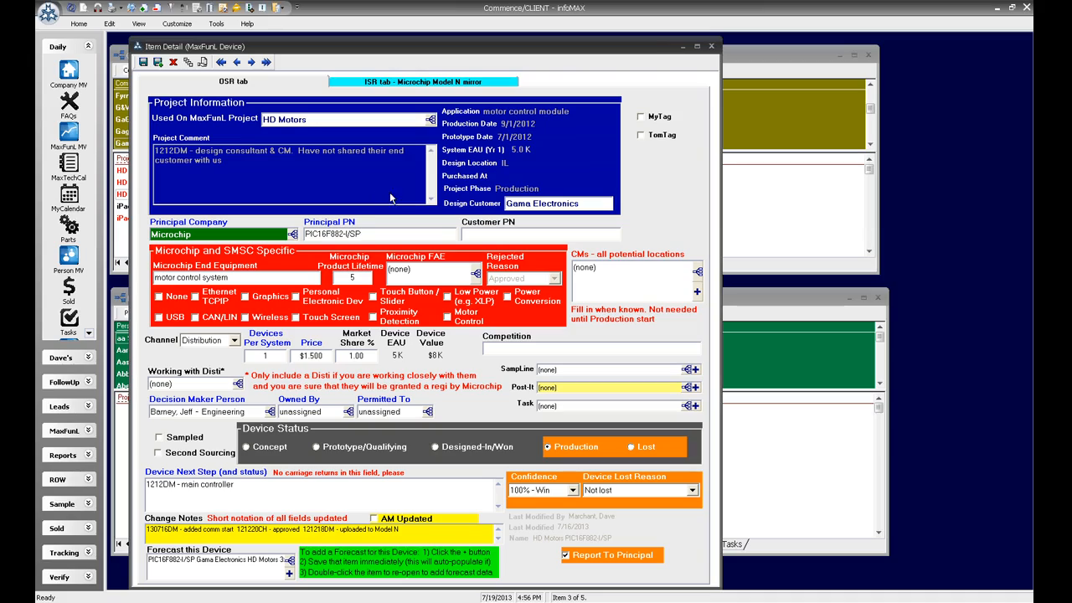
{"action": "left_click", "coordinate": [641, 137]}
{"action": "left_click", "coordinate": [148, 530]}
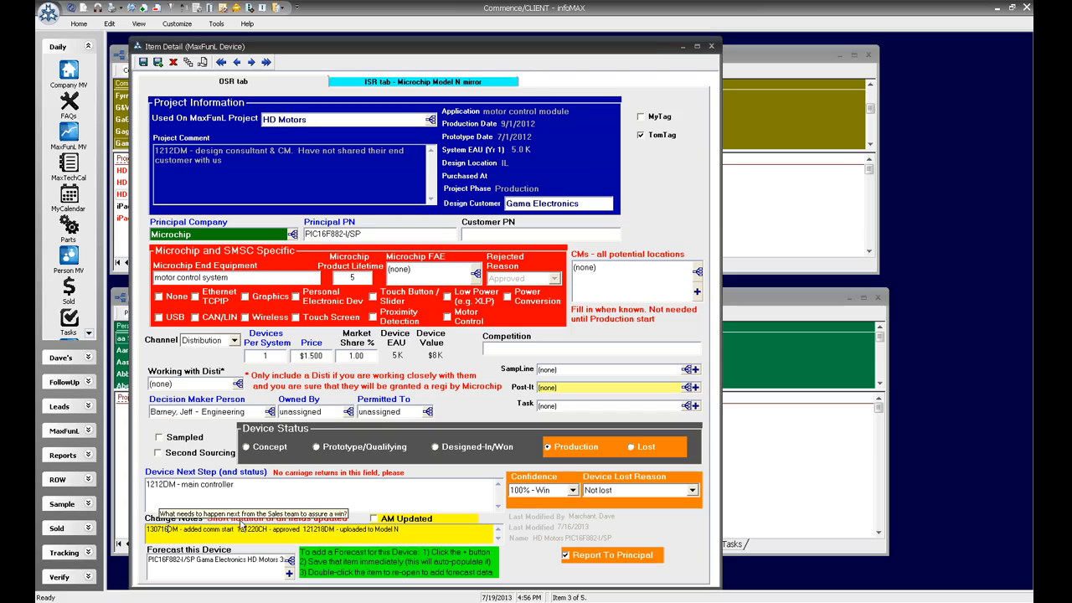
{"action": "left_click", "coordinate": [144, 62]}
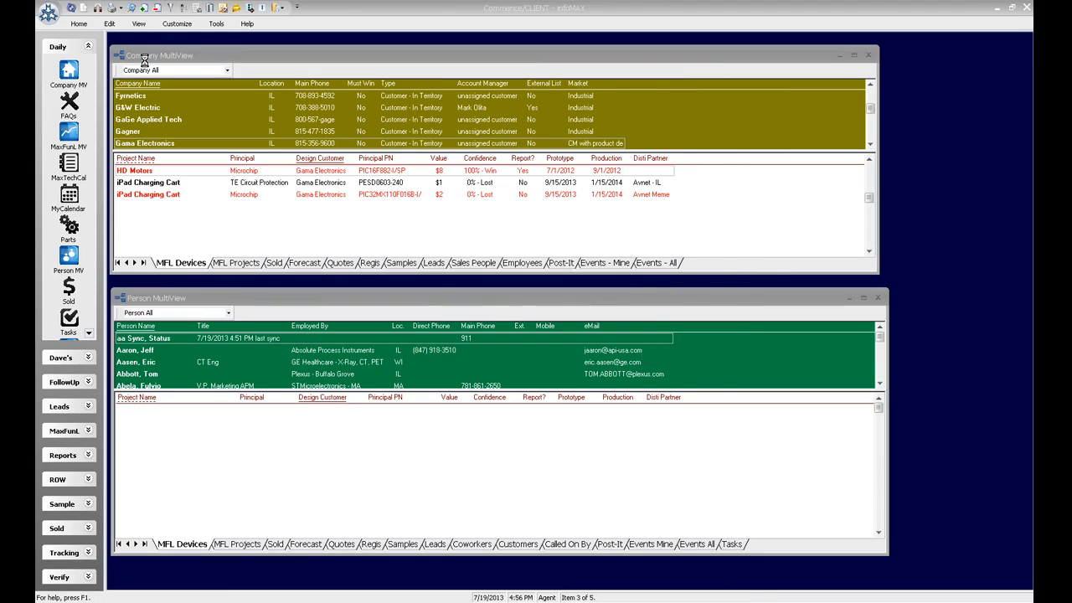
{"action": "left_click", "coordinate": [610, 287]}
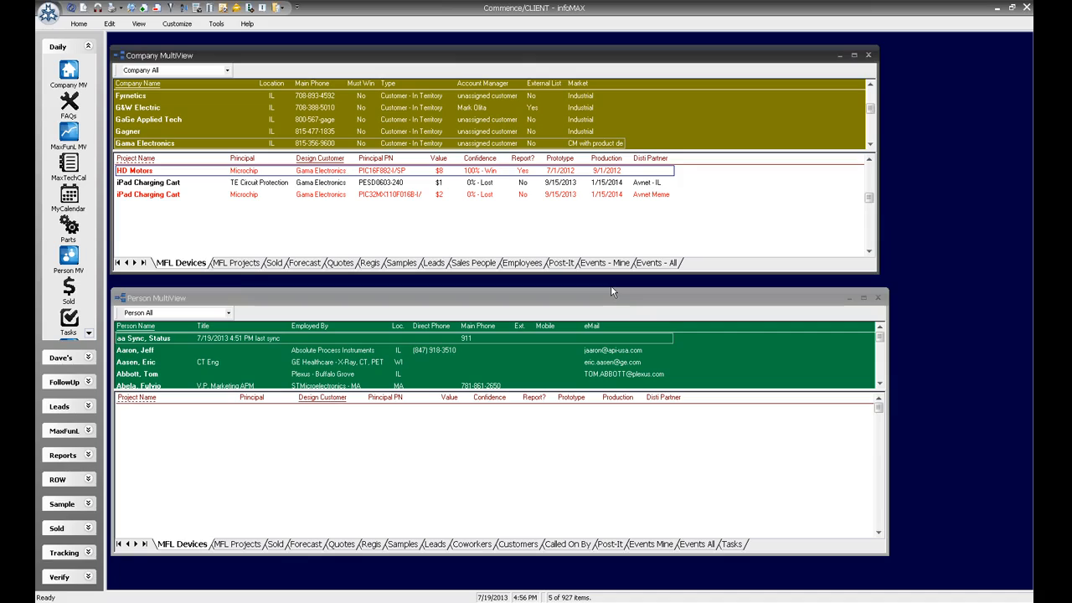
Step: Reopen the HD Motors PIC16F882-I/SP device and open the project it is used on
{"action": "double_click", "coordinate": [298, 166]}
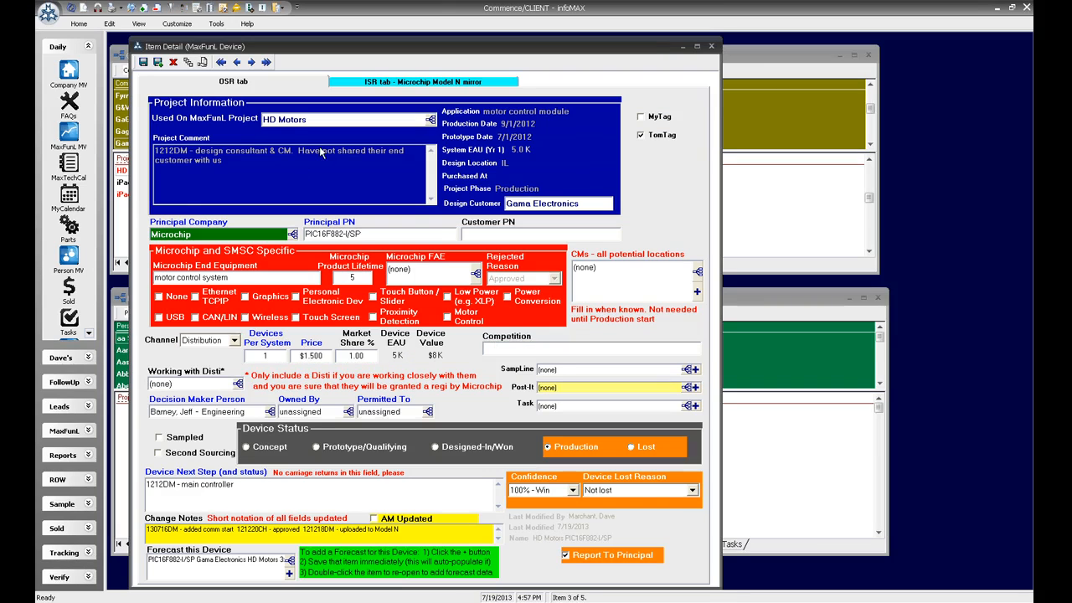
{"action": "double_click", "coordinate": [286, 120]}
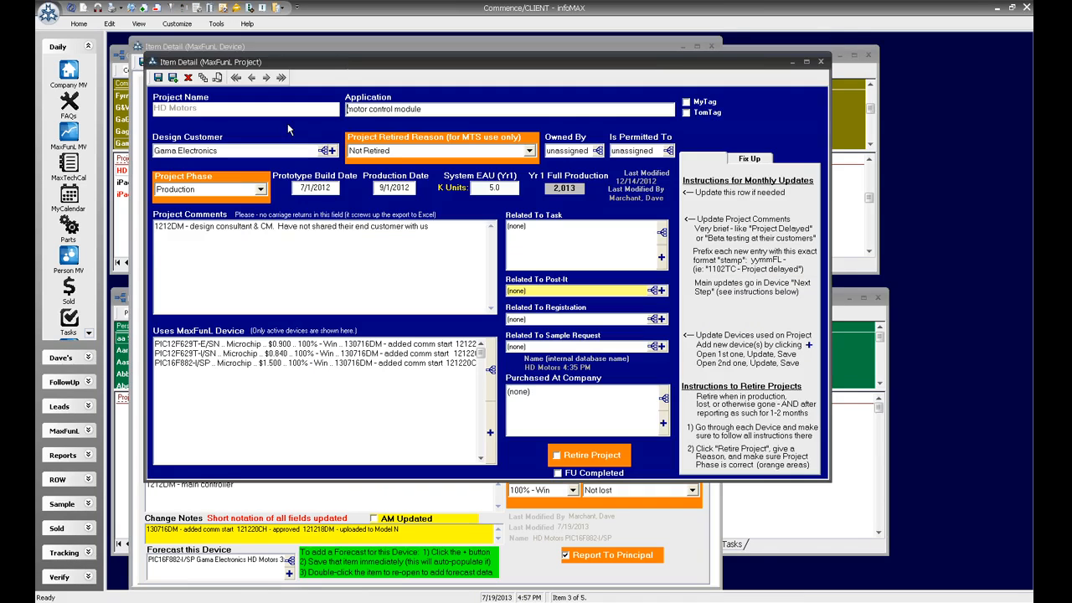
{"action": "left_click_drag", "start_coordinate": [315, 62], "coordinate": [345, 93]}
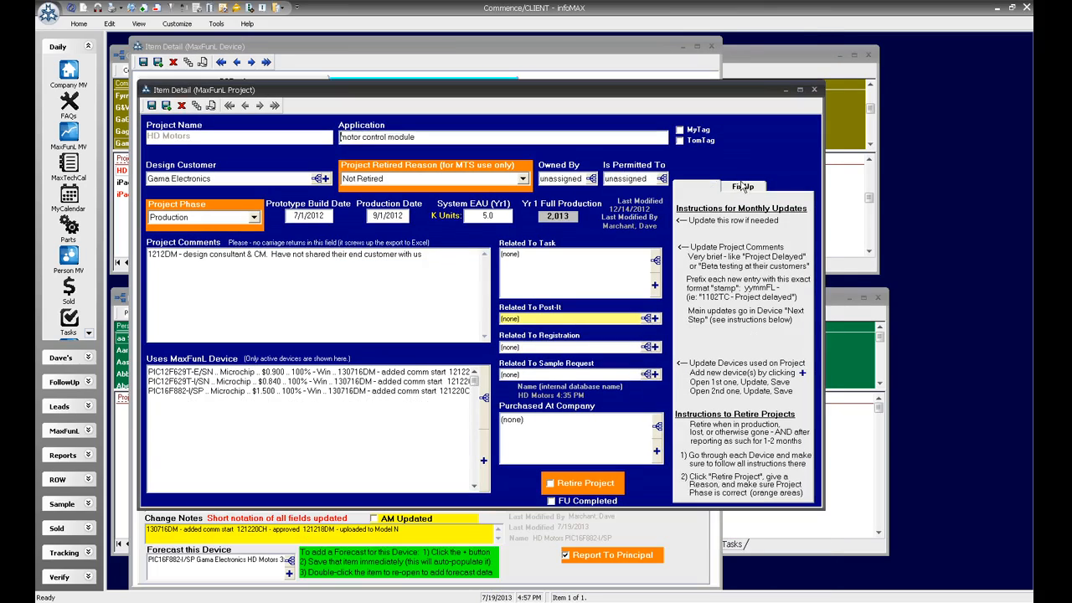
Step: Enter the internal comment "1307TC - production date is in the past, and this is in Concept stage. Please fix." and return to the update instructions
{"action": "left_click", "coordinate": [740, 187]}
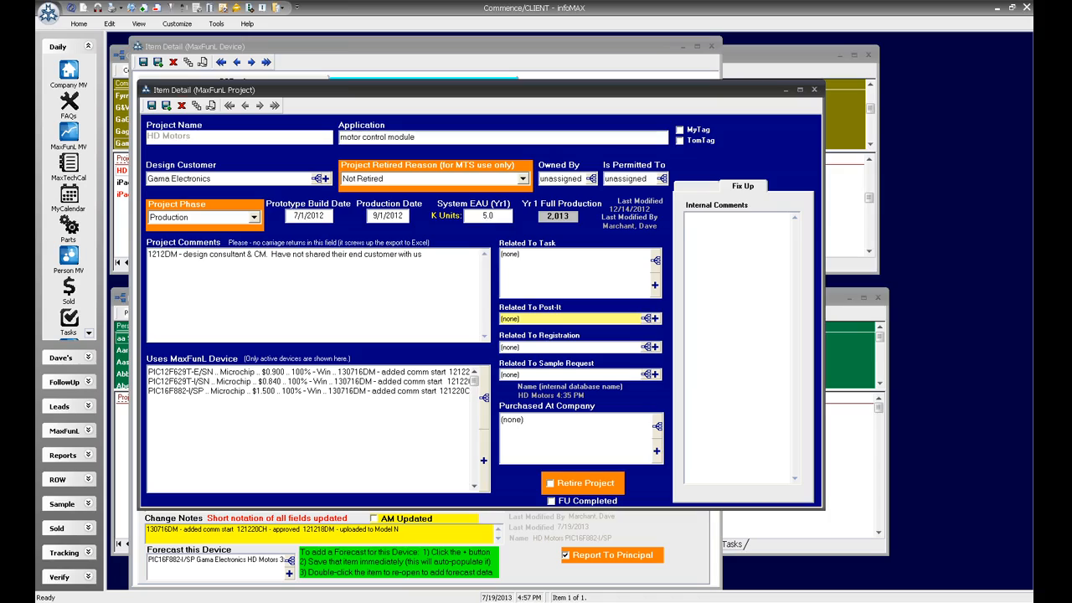
{"action": "type", "text": "1307TC -"}
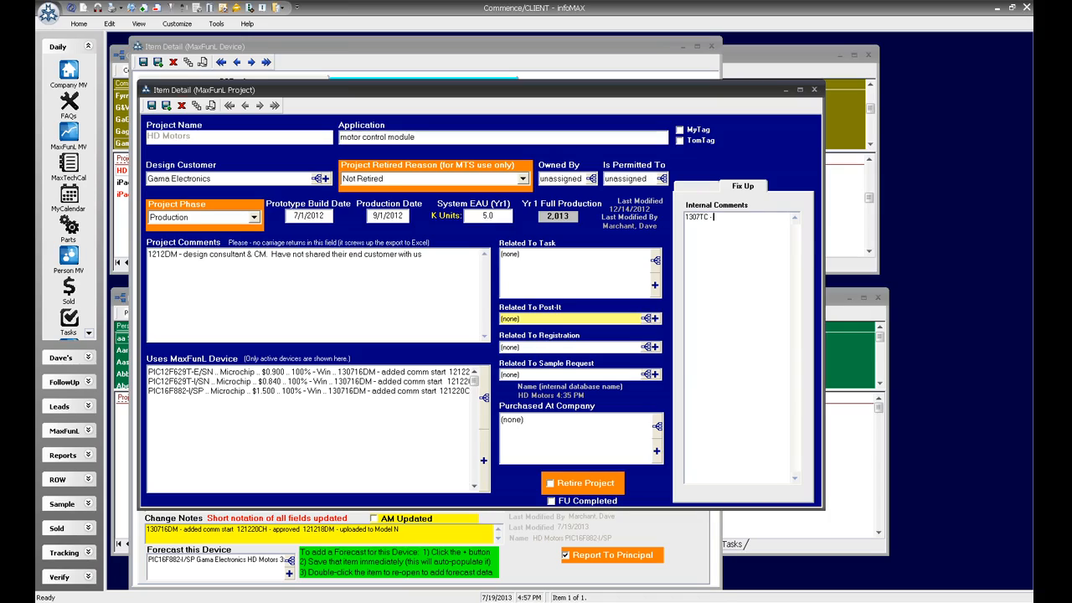
{"action": "type", "text": " project"}
{"action": "key", "text": "BackSpace"}
{"action": "key", "text": "BackSpace"}
{"action": "key", "text": "BackSpace"}
{"action": "key", "text": "BackSpace"}
{"action": "type", "text": "duction sdate is in the past, and this is in C"}
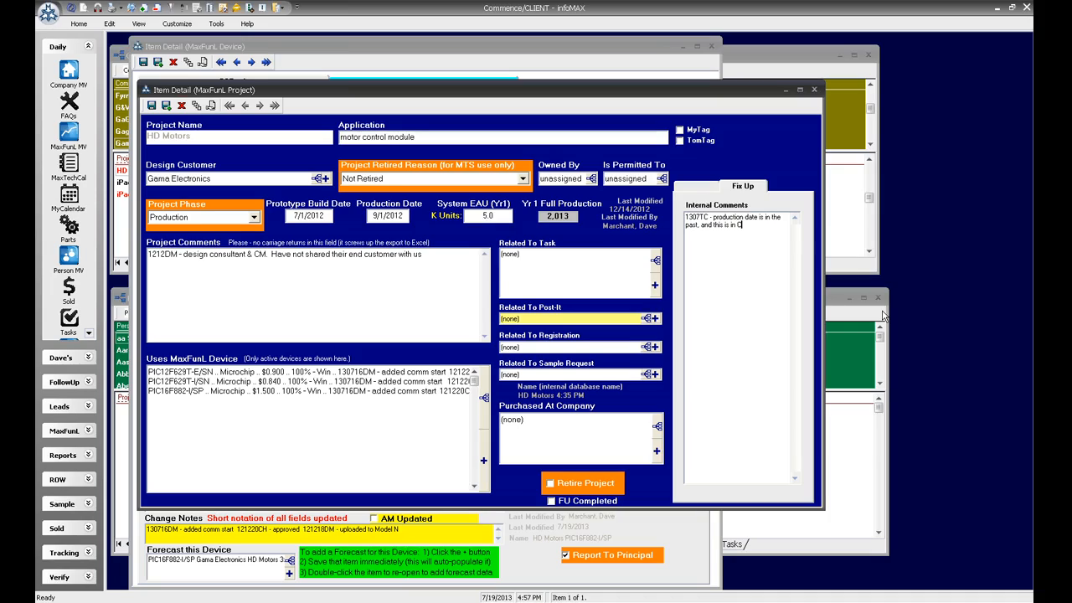
{"action": "type", "text": "oncept stage. Please fix."}
{"action": "left_click", "coordinate": [694, 187]}
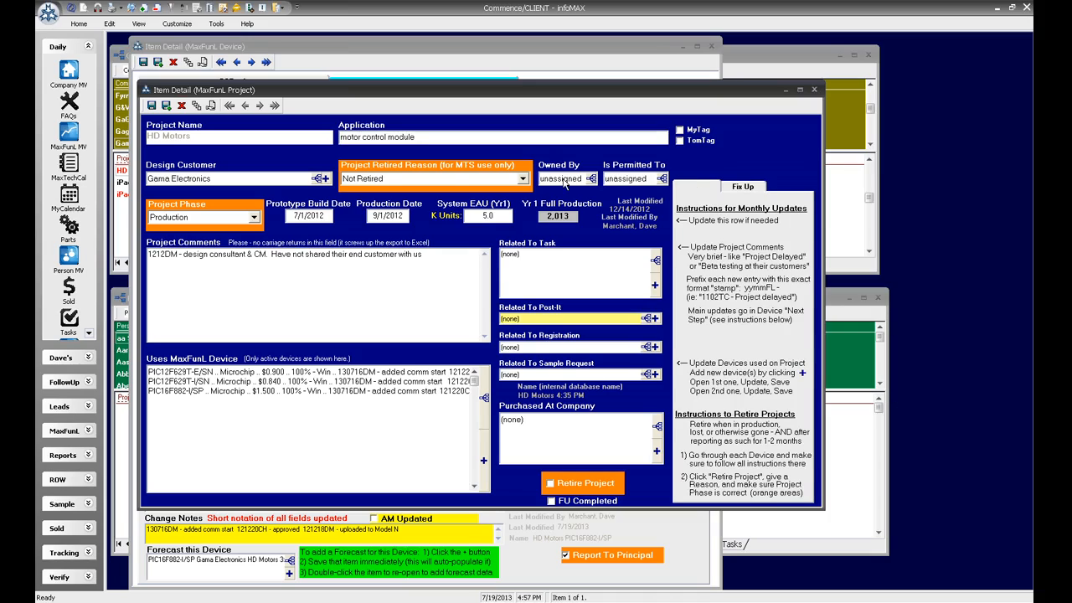